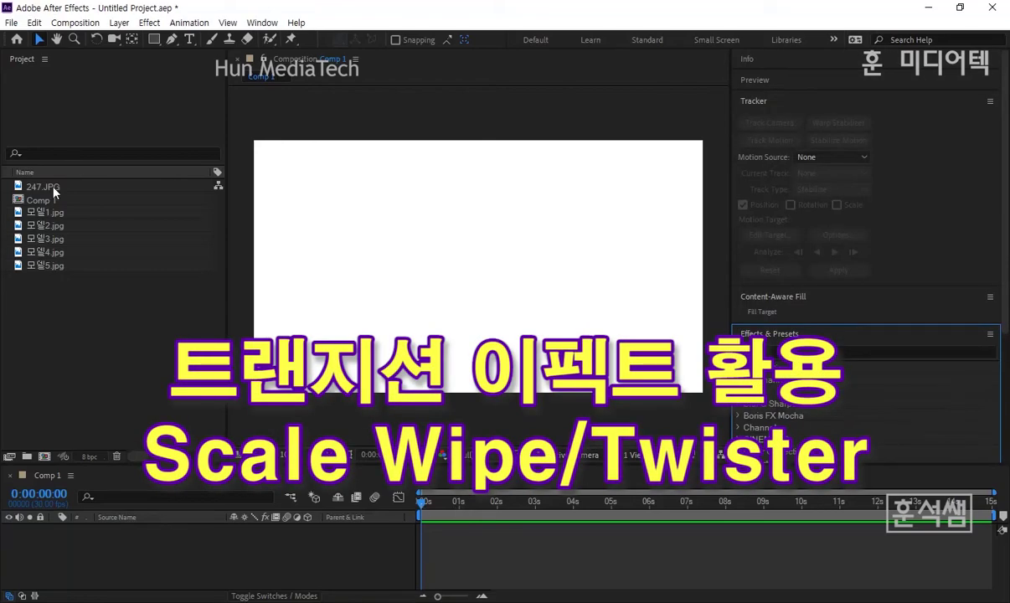
Step: Create a new composition from the golf photo 247.JPG
left_click(52, 192)
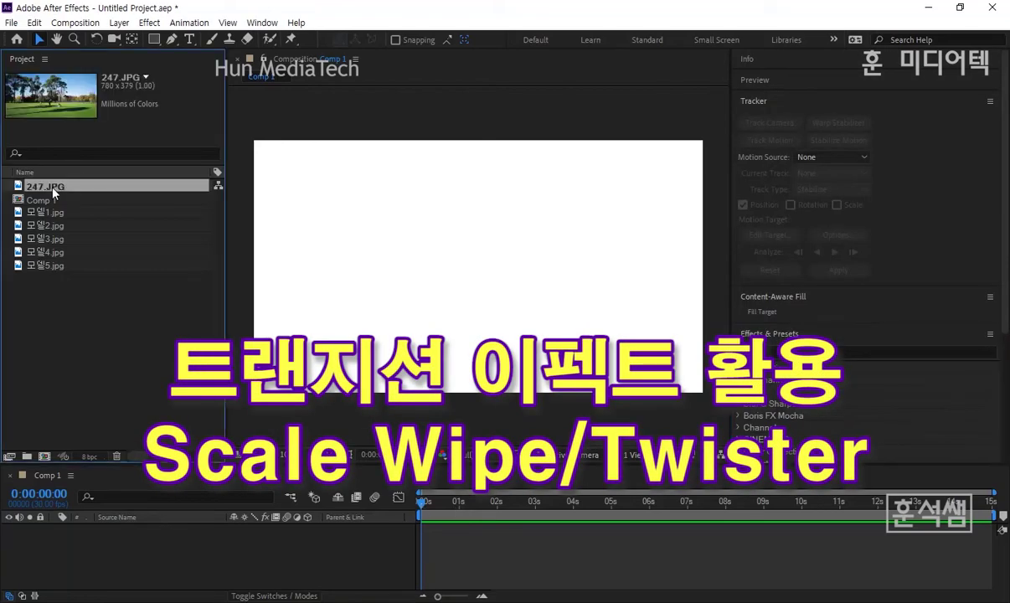
right_click(53, 191)
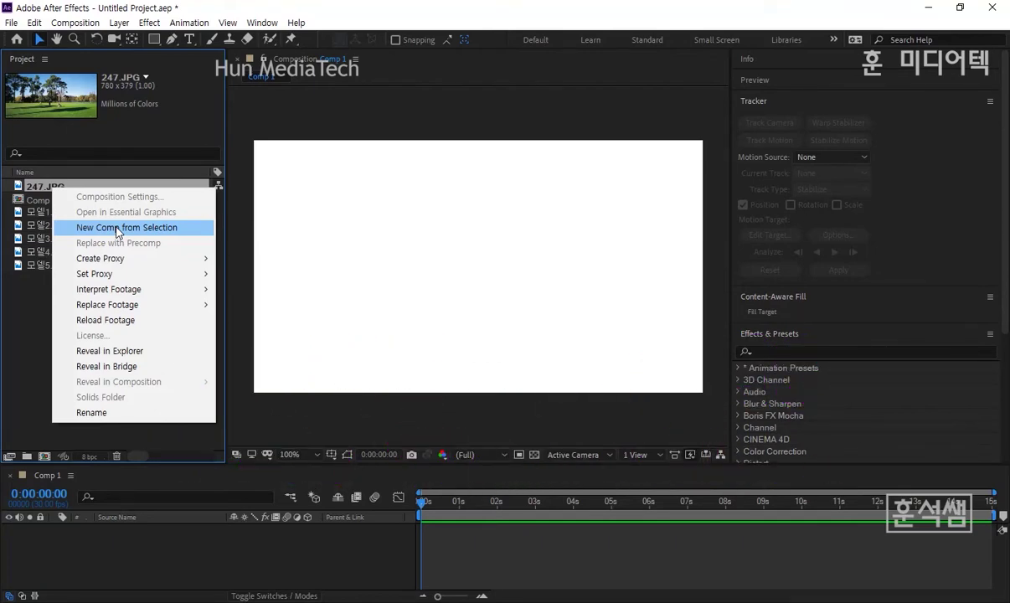
left_click(118, 229)
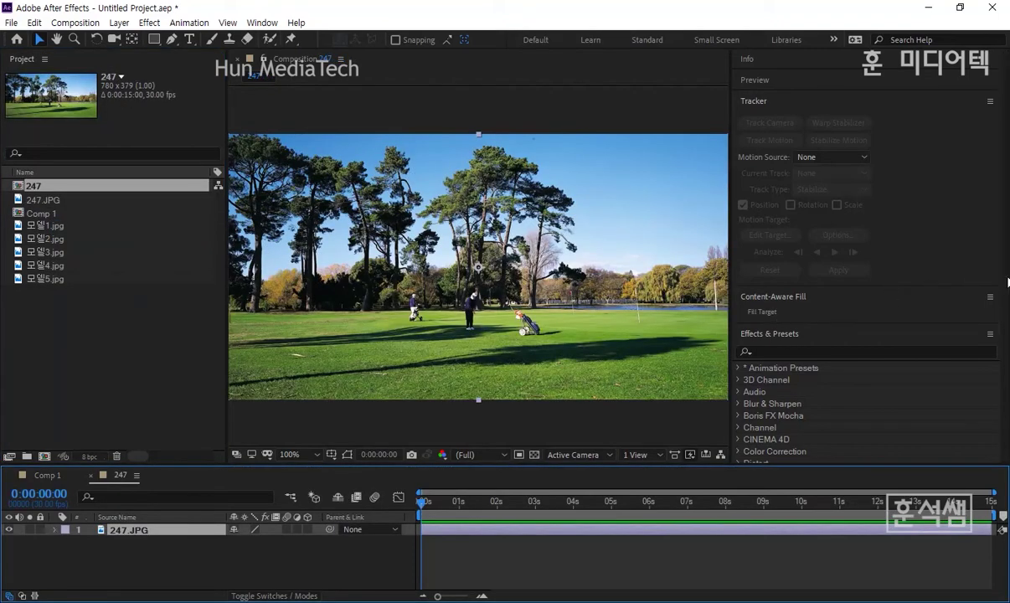
Step: Apply the CC Scale Wipe transition to the 247.JPG layer
scroll(803, 369, "down", 5)
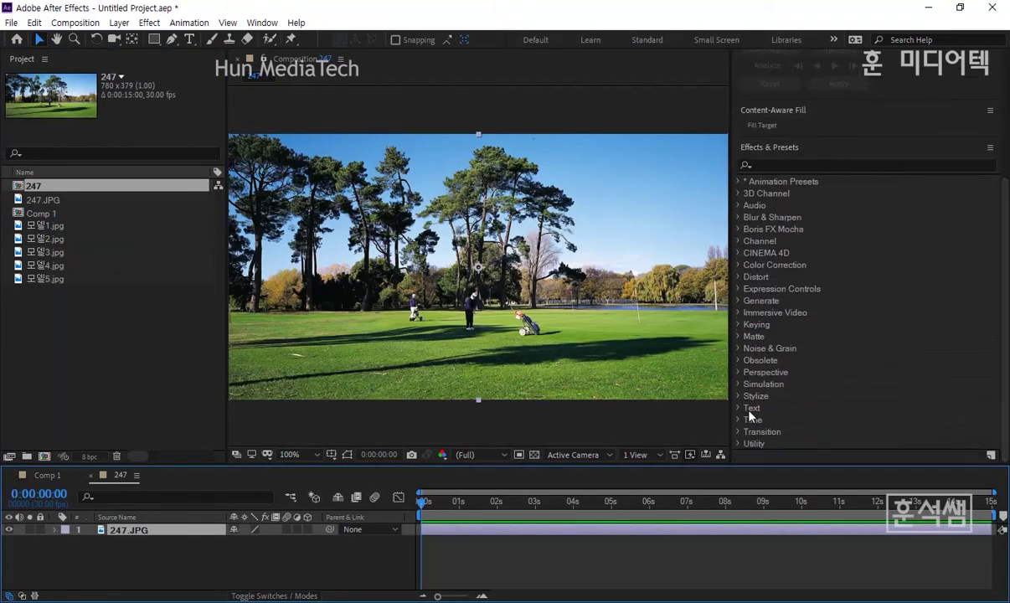
left_click(738, 431)
scroll(753, 368, "down", 4)
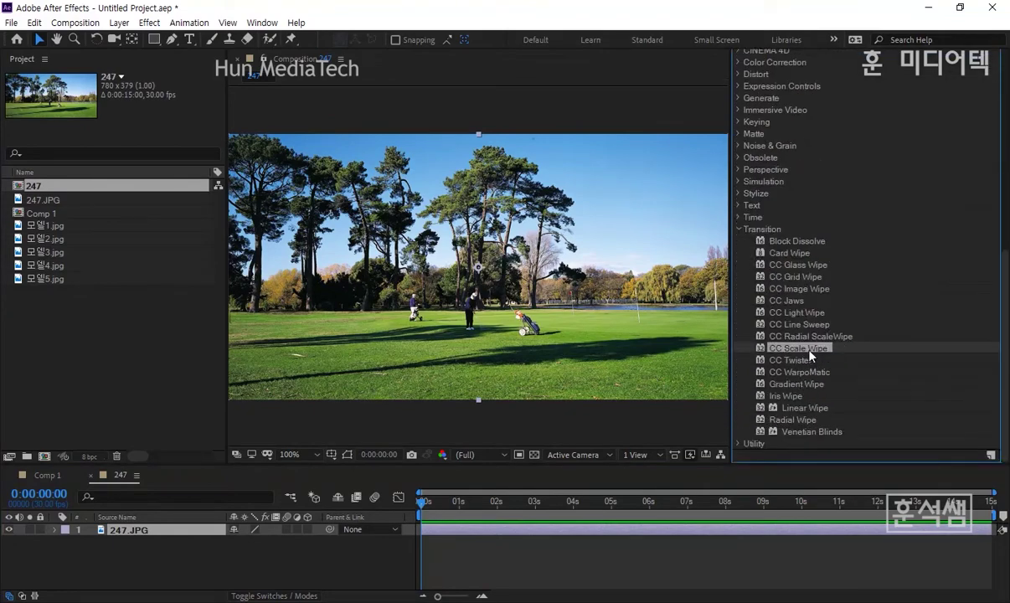
left_click_drag(811, 356, 542, 301)
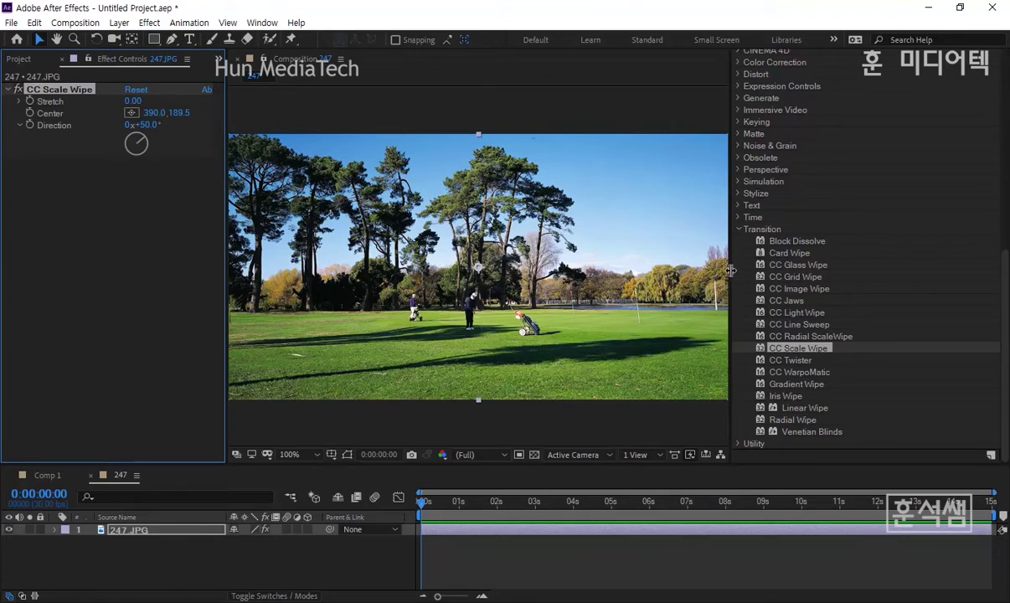
Step: Widen the viewer, zoom to 50%, and drag CC Scale Wipe Stretch to about 0.86
left_click_drag(731, 276, 765, 279)
scroll(495, 265, "down", 3)
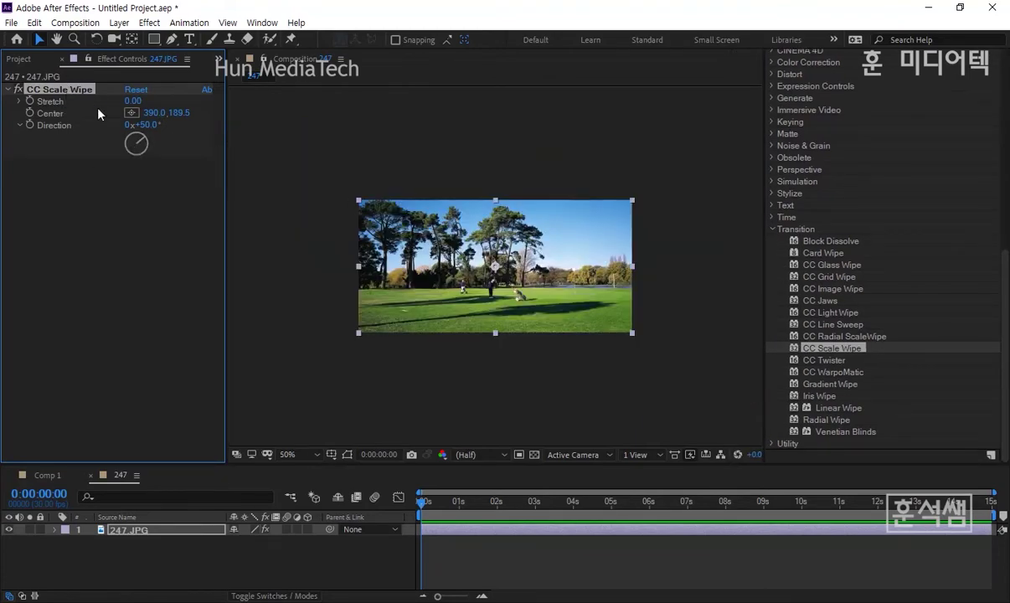
left_click(20, 102)
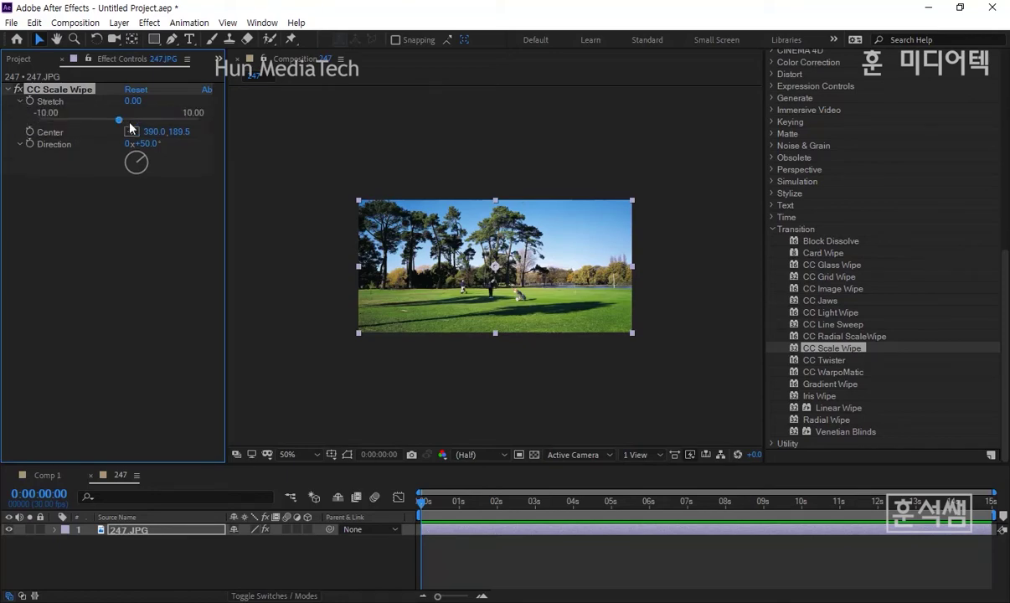
mouse_move(118, 120)
left_mouse_down()
mouse_move(284, 130)
mouse_move(104, 119)
left_mouse_up()
Step: Set the composition background colour to black and drag Stretch up to 10.00
left_click(80, 23)
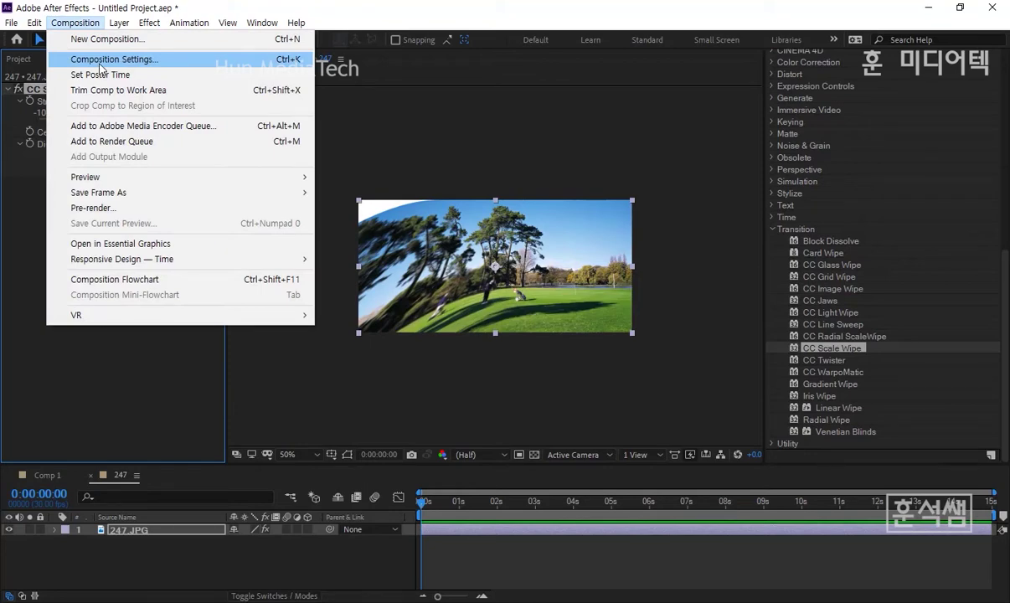
left_click(100, 67)
left_click(395, 388)
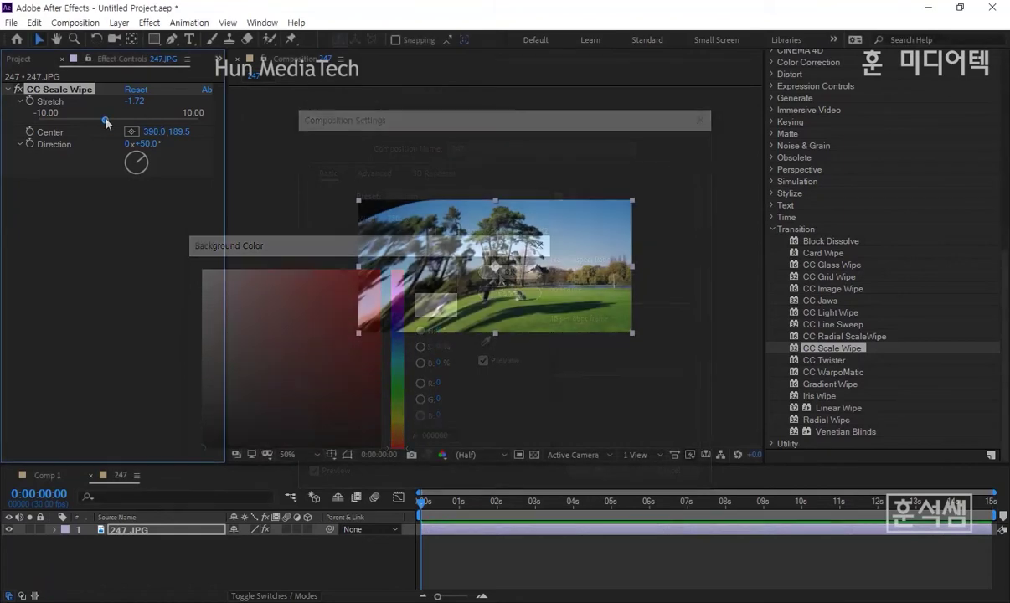
left_click_drag(106, 123, 217, 129)
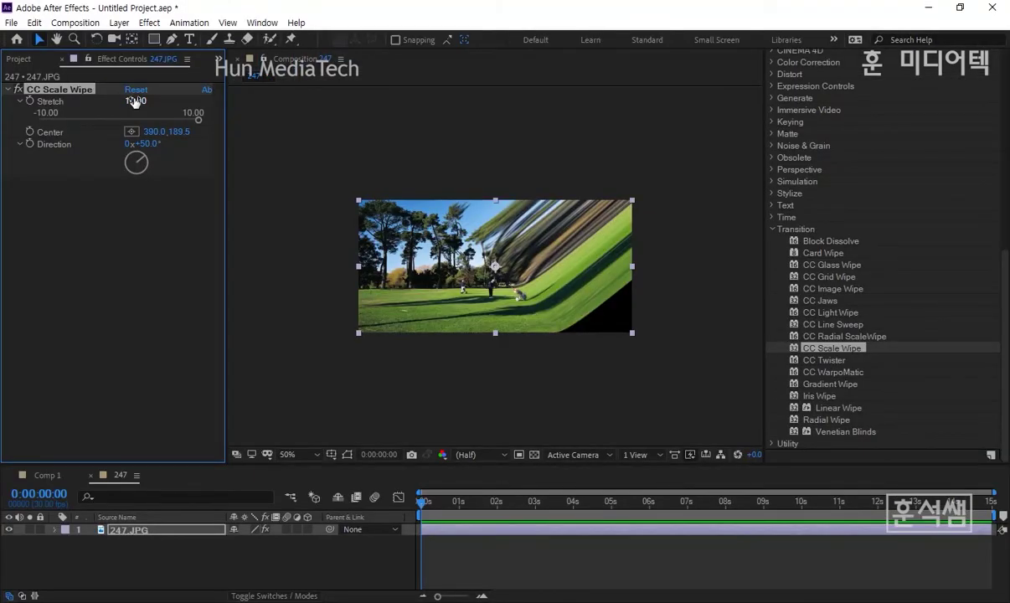
Step: Extend the Stretch slider range to 100 and set Stretch to 100.00
right_click(133, 101)
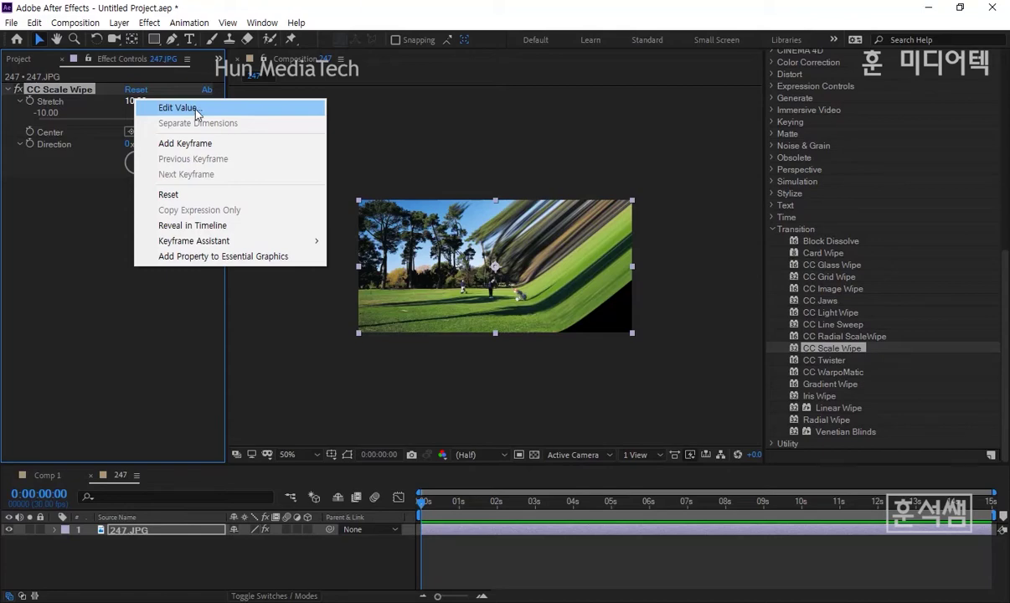
left_click(185, 108)
left_click_drag(493, 241, 432, 109)
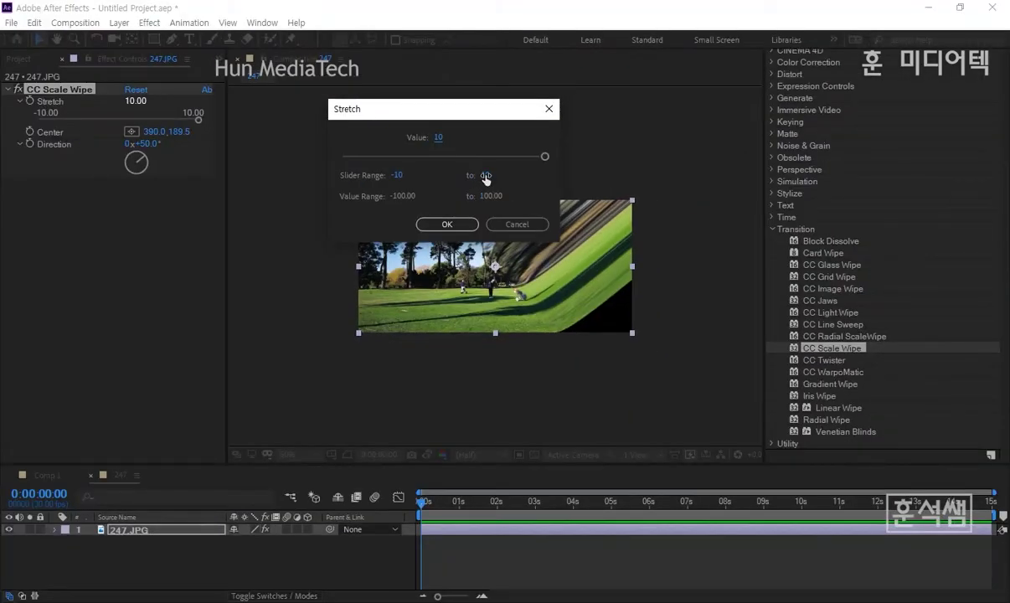
left_click(483, 176)
type("100")
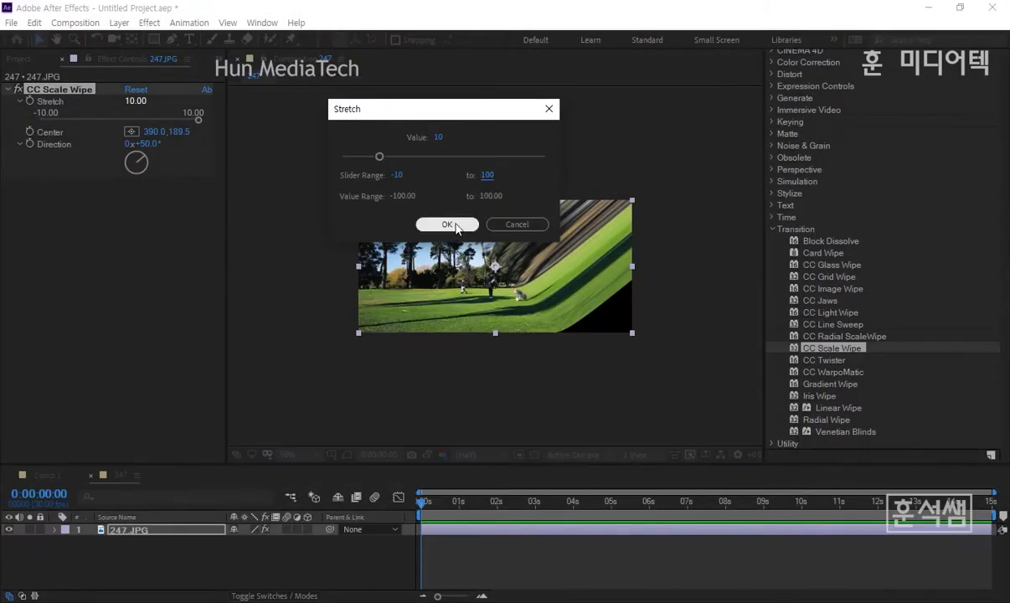
left_click(447, 224)
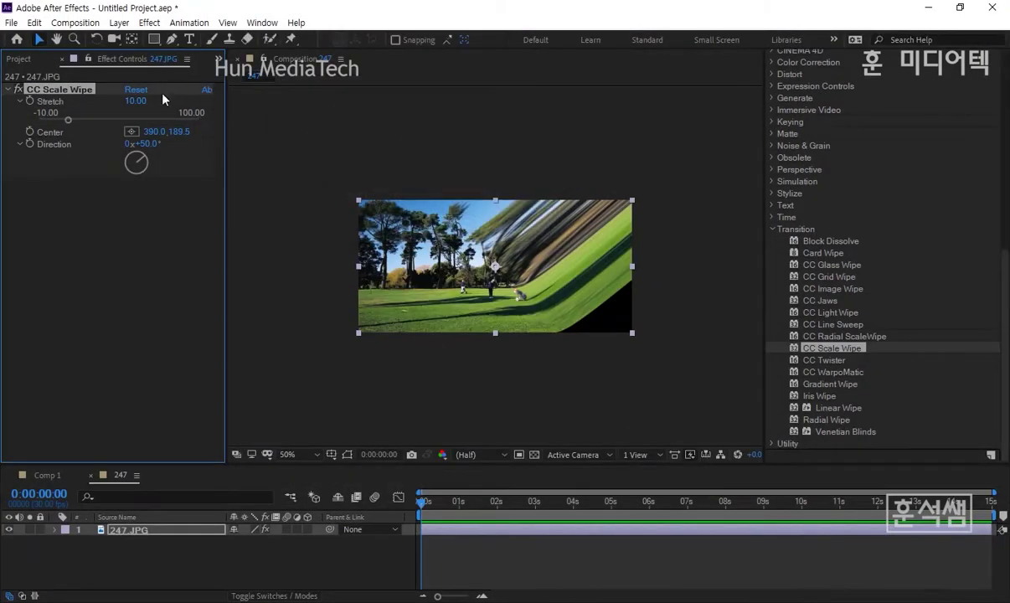
left_click_drag(75, 122, 212, 132)
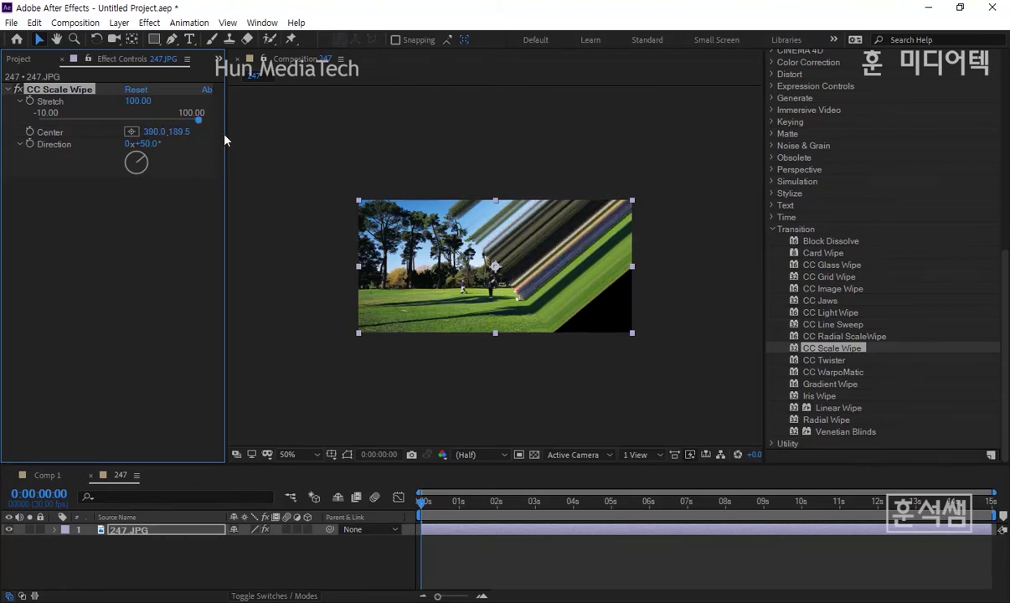
Step: Set the CC Scale Wipe Stretch to 90
left_click(138, 120)
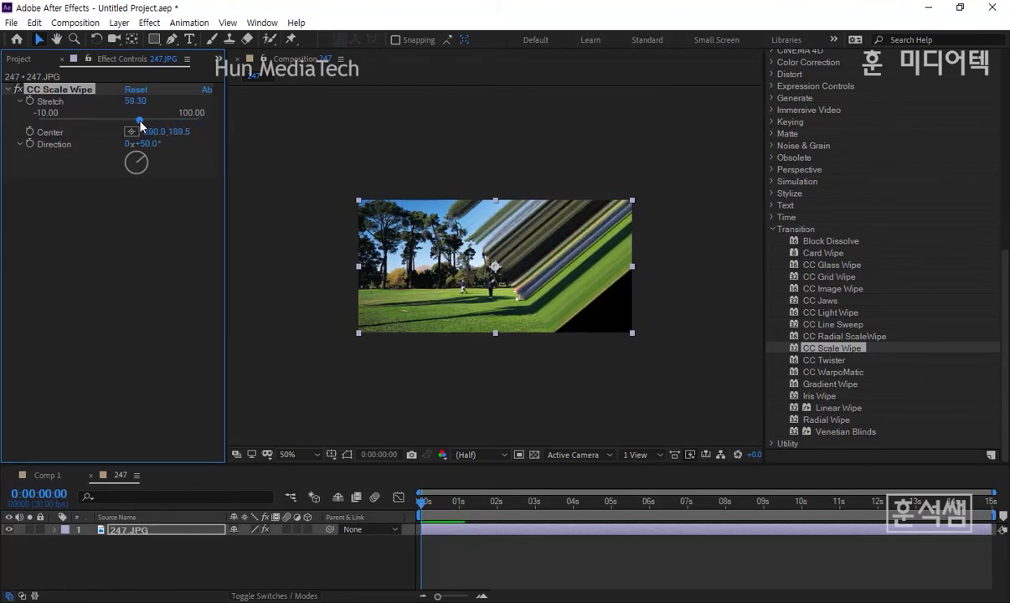
left_click(137, 102)
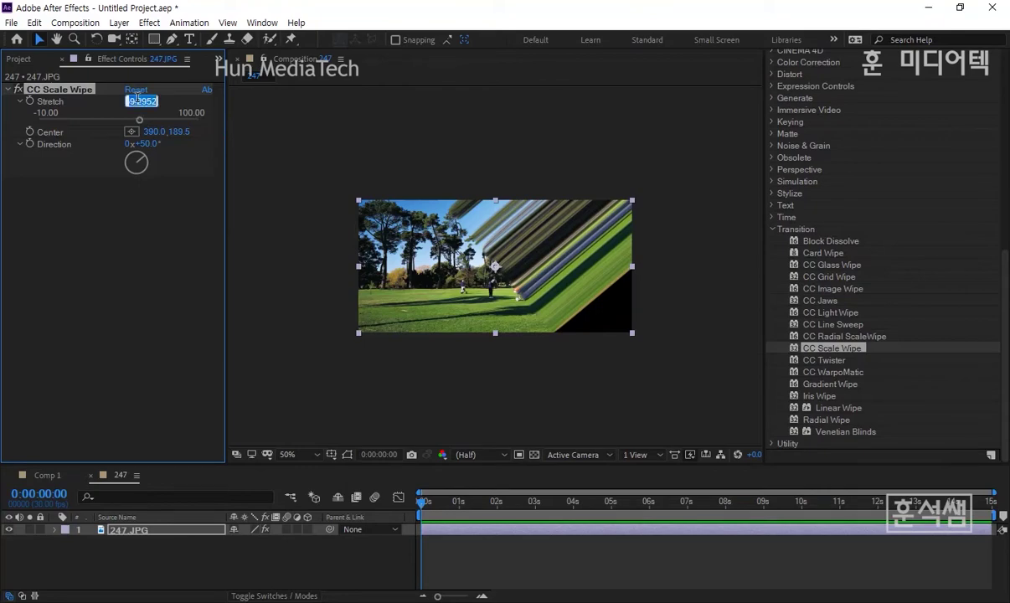
type("90")
key("Return")
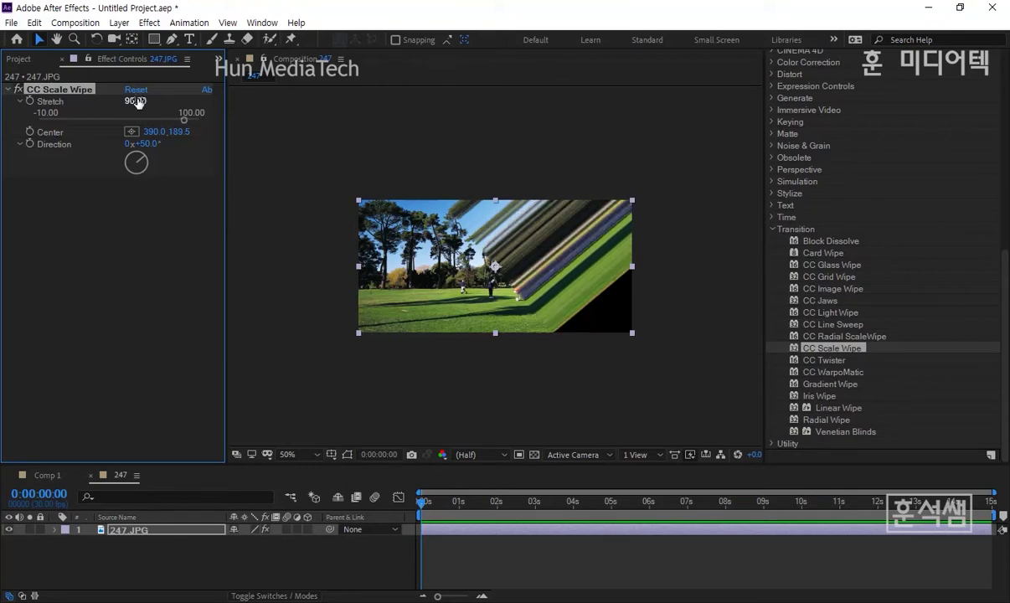
Step: Set the CC Scale Wipe Direction to 60°
left_click_drag(147, 142, 148, 142)
left_click(147, 144)
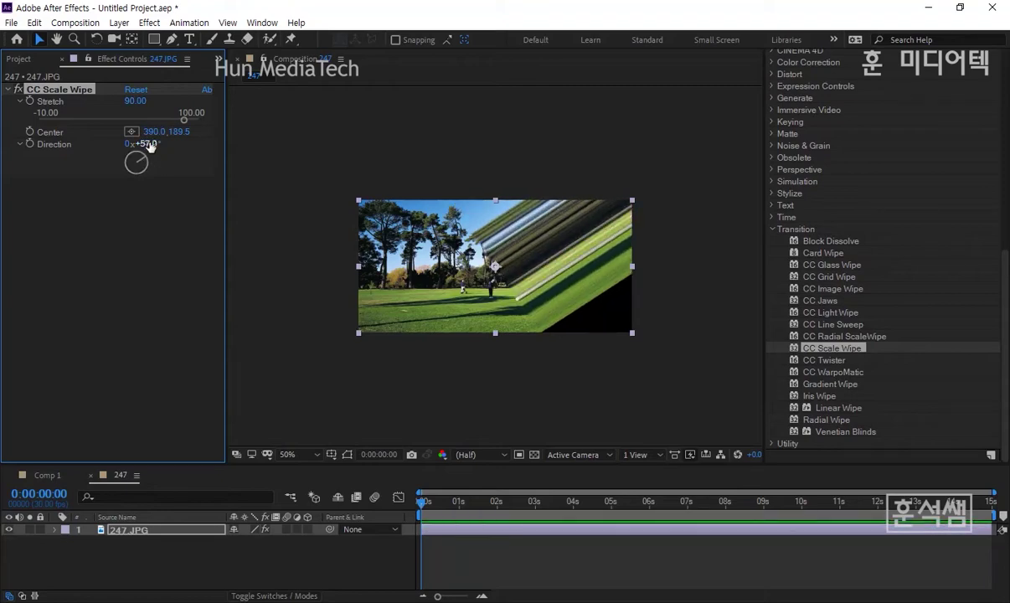
type("60")
key("Return")
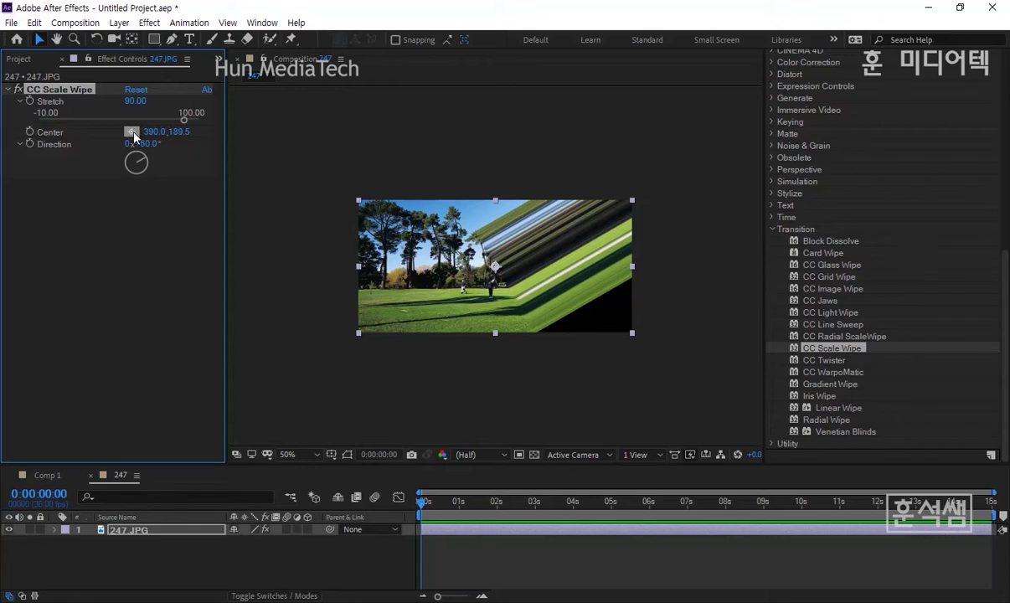
Step: Place the wipe Center near the photo's bottom-left corner in the viewer
left_click(131, 134)
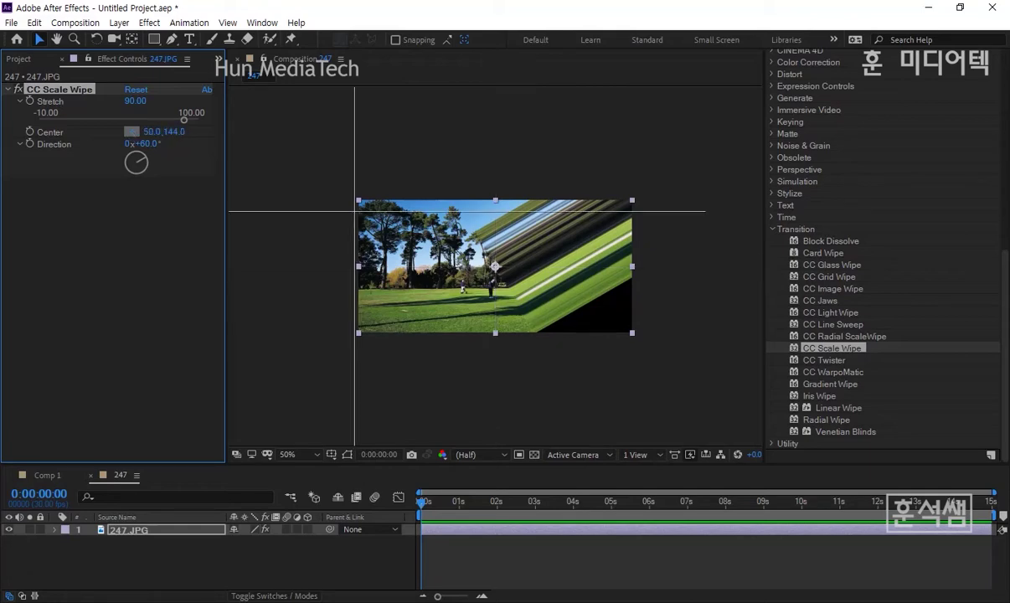
left_click(418, 302)
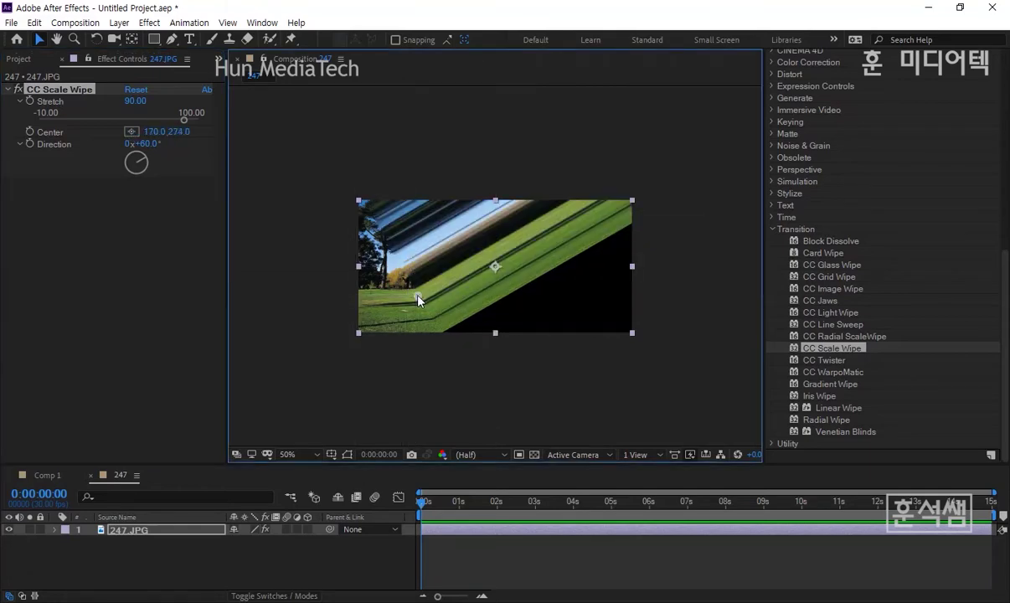
left_click(131, 131)
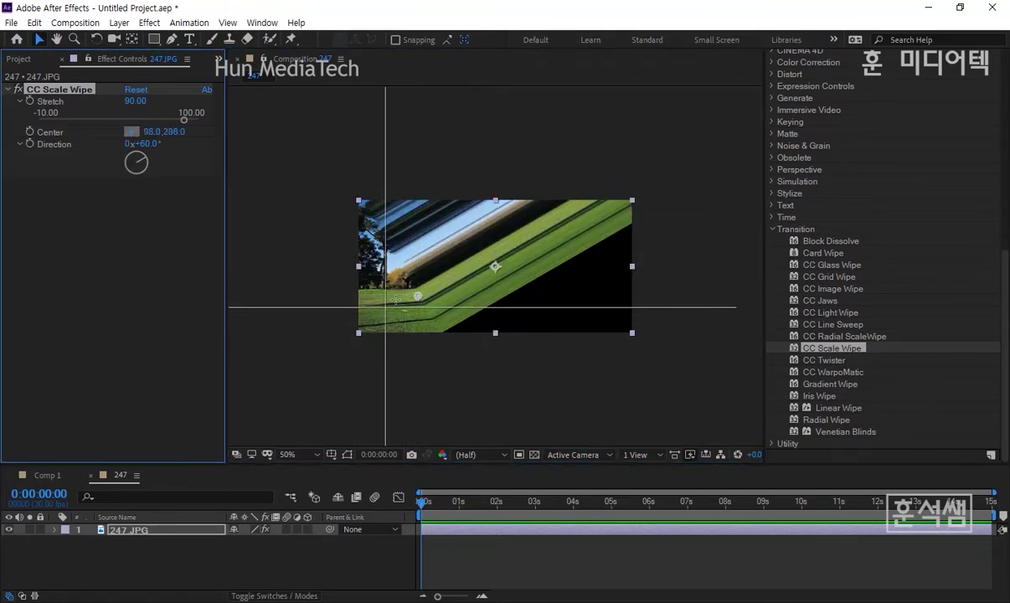
left_click(403, 299)
mouse_move(403, 301)
left_mouse_down()
mouse_move(465, 287)
mouse_move(347, 330)
left_mouse_up()
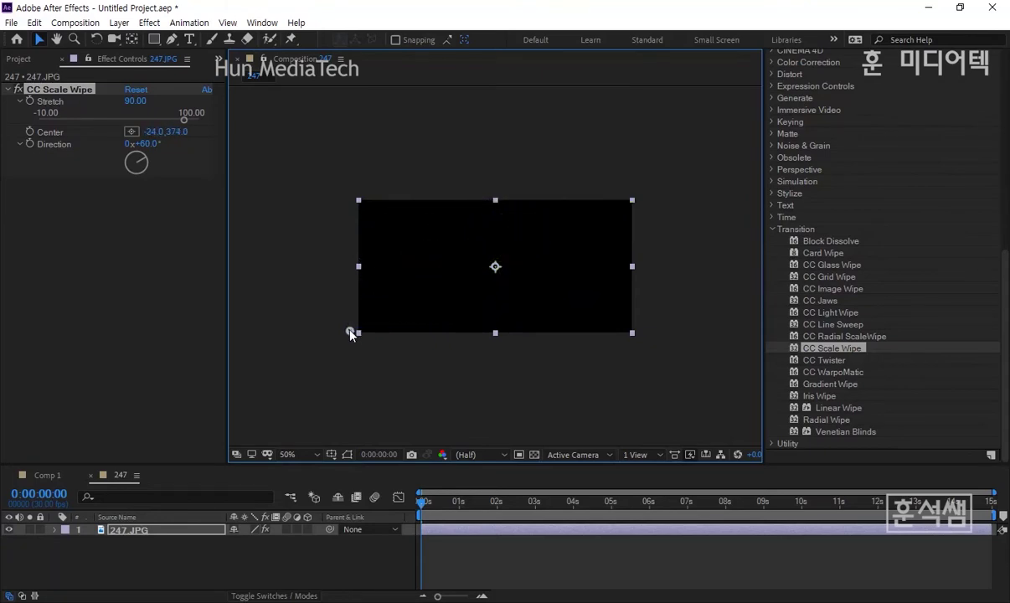
mouse_move(351, 332)
left_mouse_down()
mouse_move(622, 220)
mouse_move(353, 333)
left_mouse_up()
left_click_drag(353, 334, 354, 333)
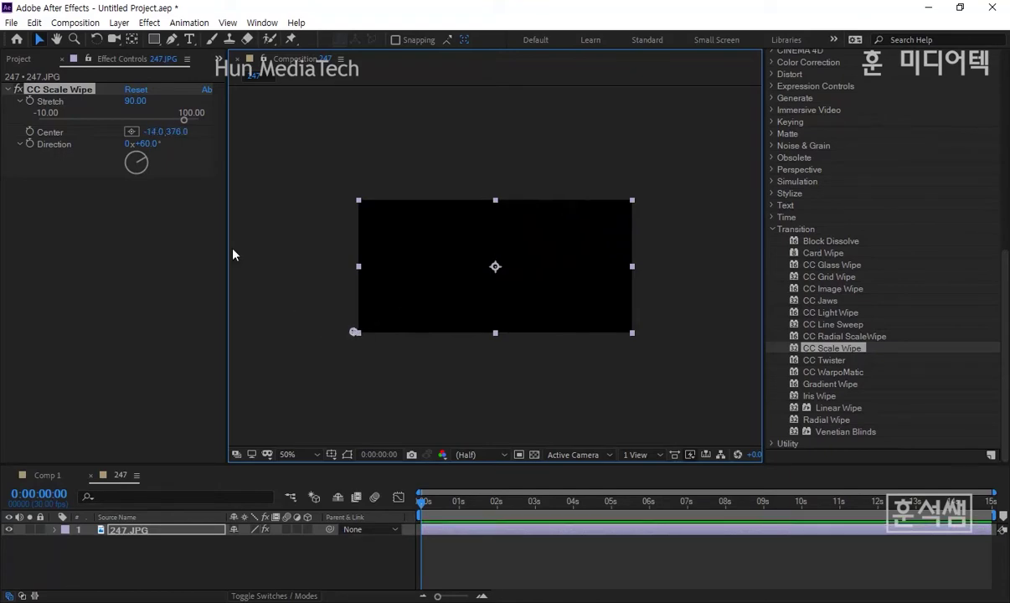
Step: Set Center X to -10 and add the first Center keyframe
left_click(131, 131)
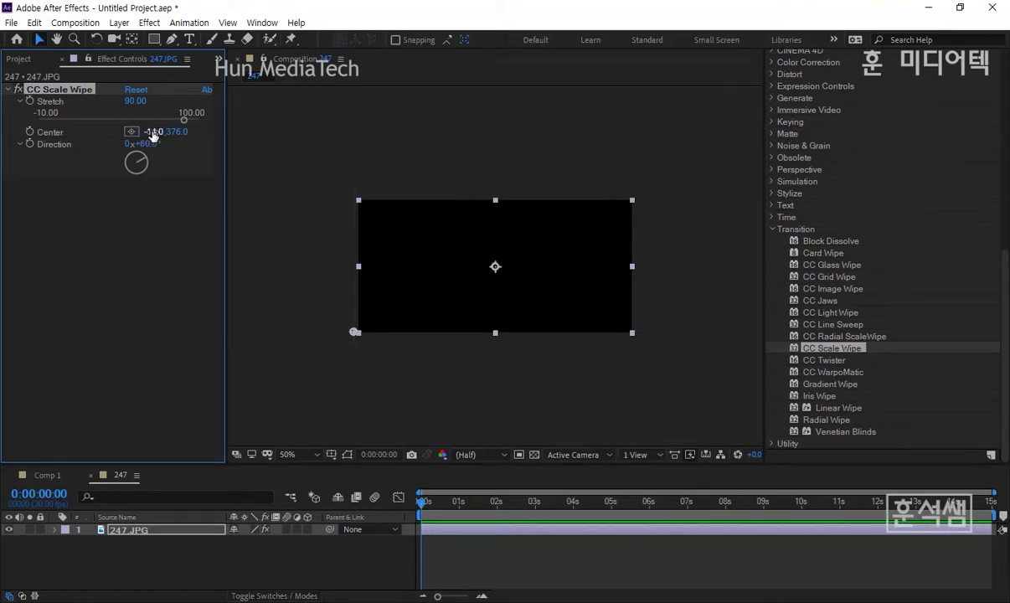
left_click(154, 132)
type("-10")
key("Return")
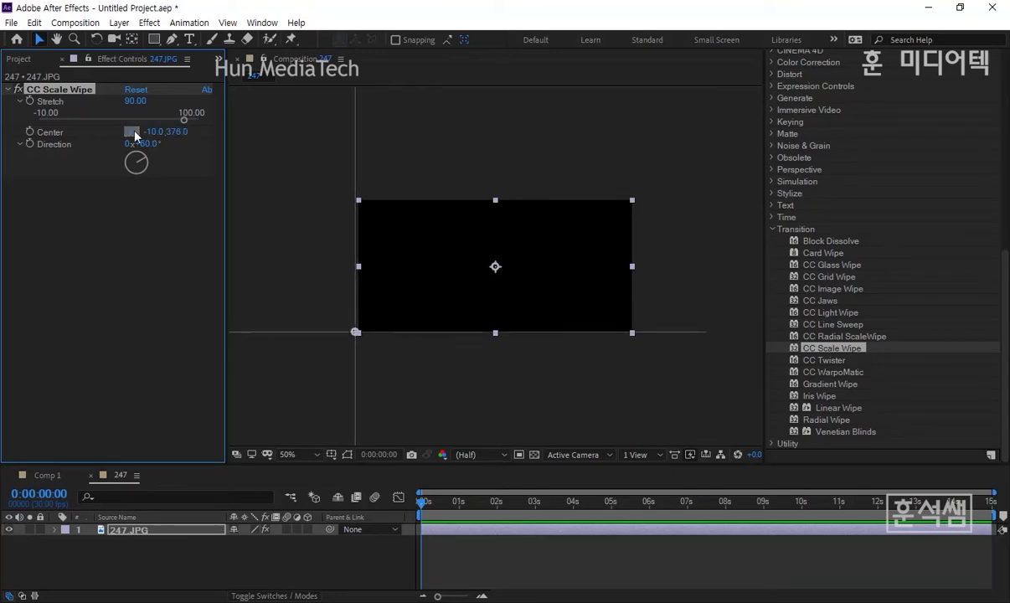
left_click(133, 133)
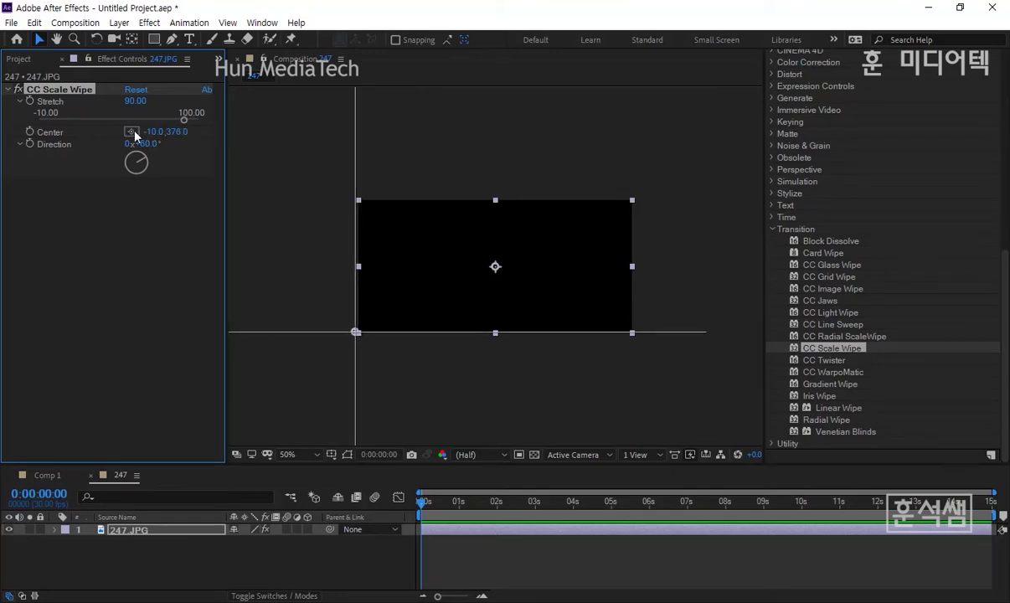
left_click(29, 131)
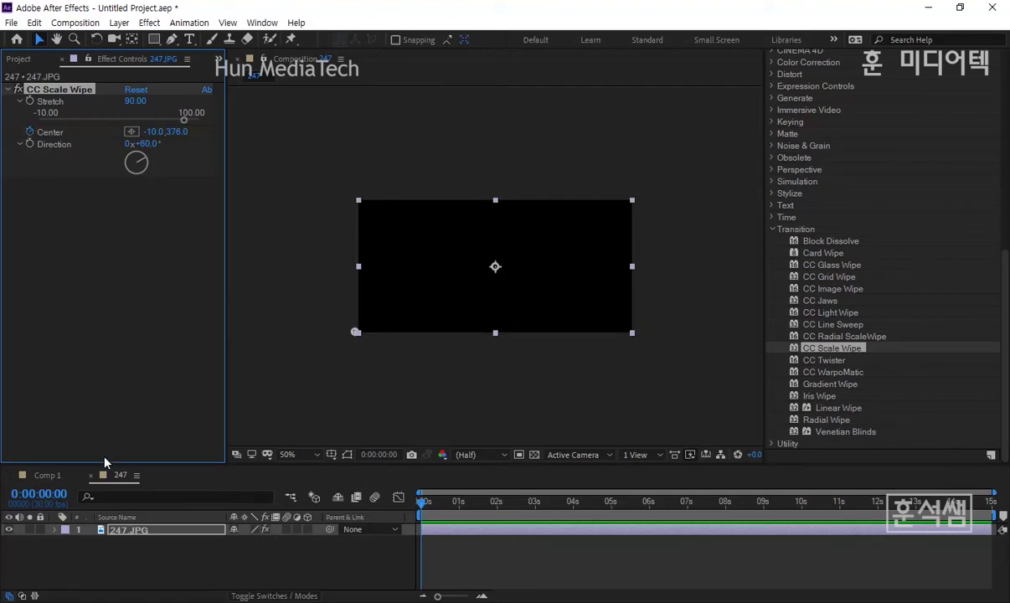
Step: At 4 seconds, move the wipe Center to the photo's top-right corner
mouse_move(104, 464)
left_mouse_down()
mouse_move(129, 381)
mouse_move(117, 425)
left_mouse_up()
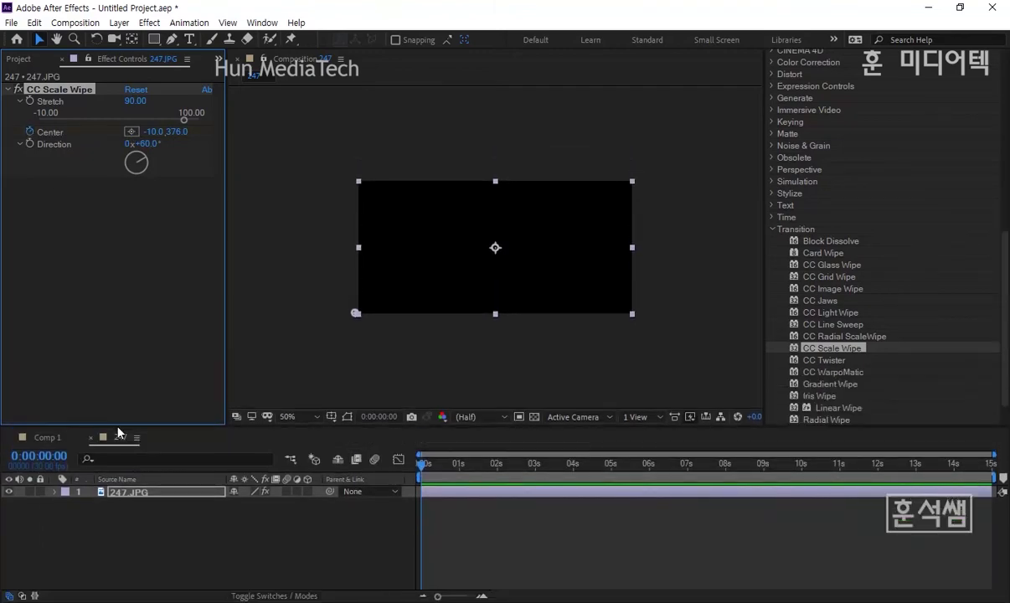
key("u")
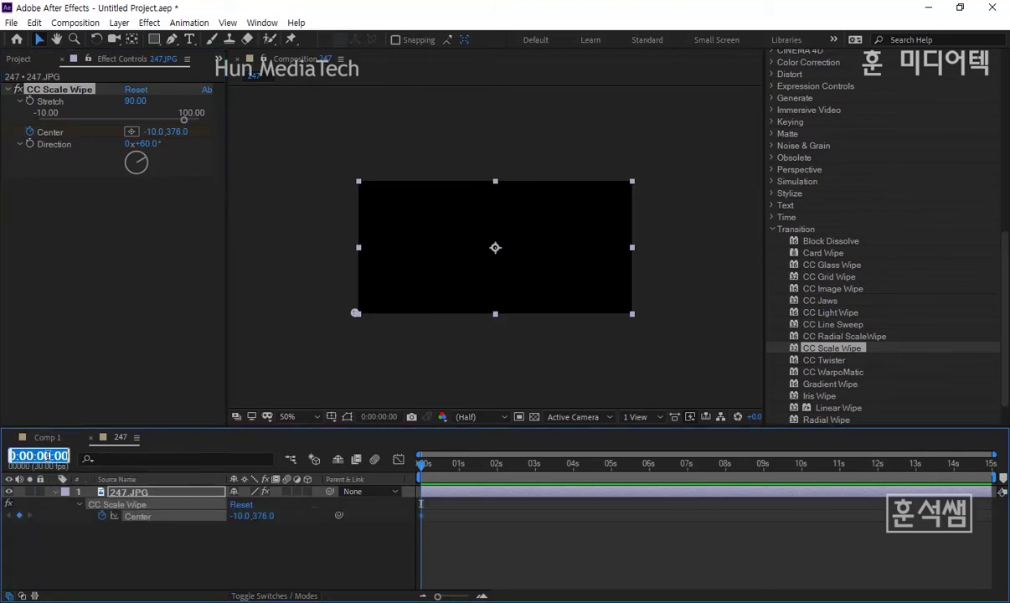
left_click(48, 460)
type("400")
key("Return")
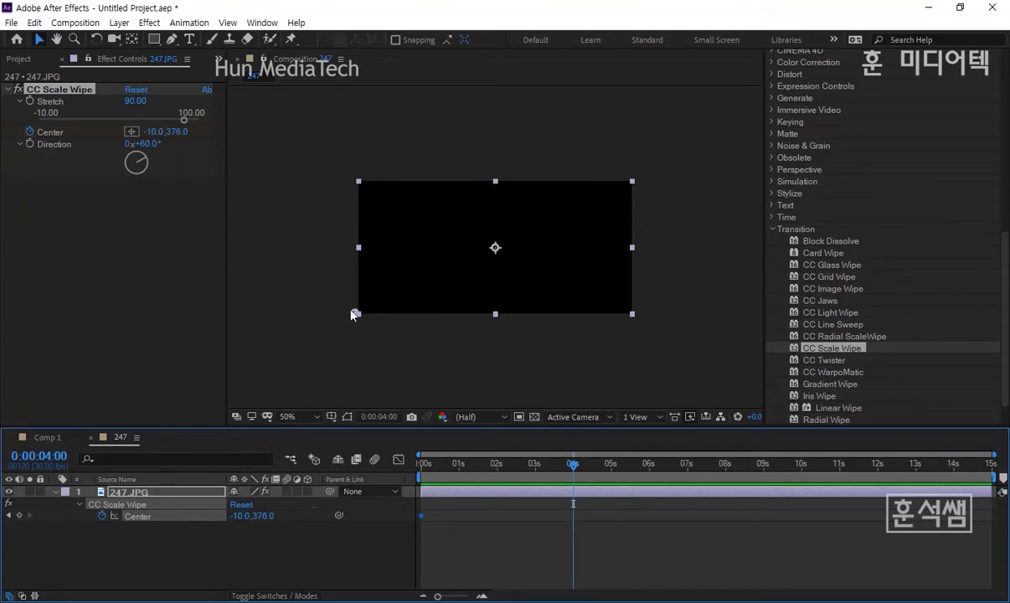
left_click_drag(355, 313, 632, 184)
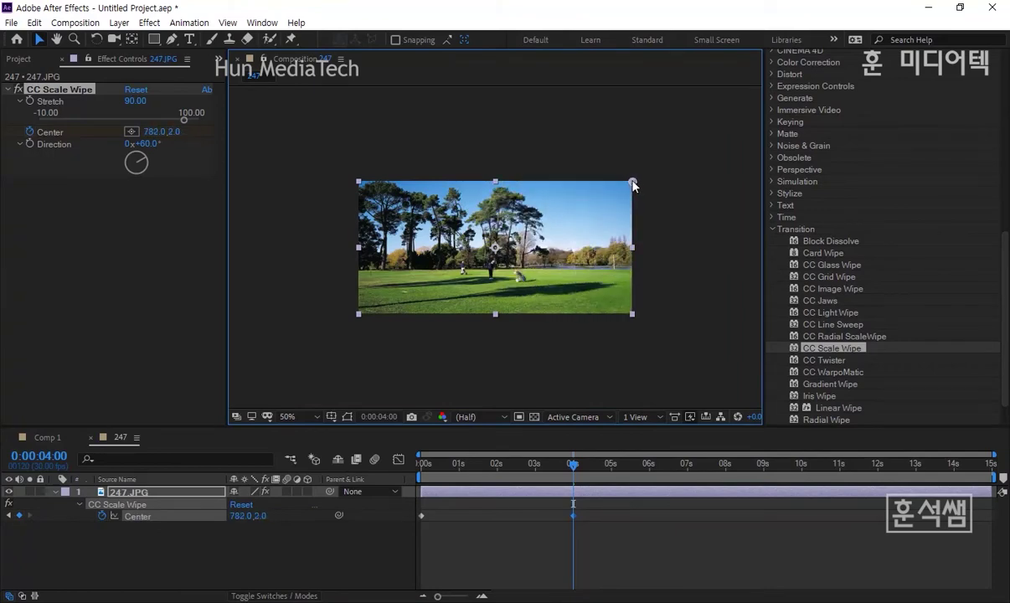
left_click(131, 132)
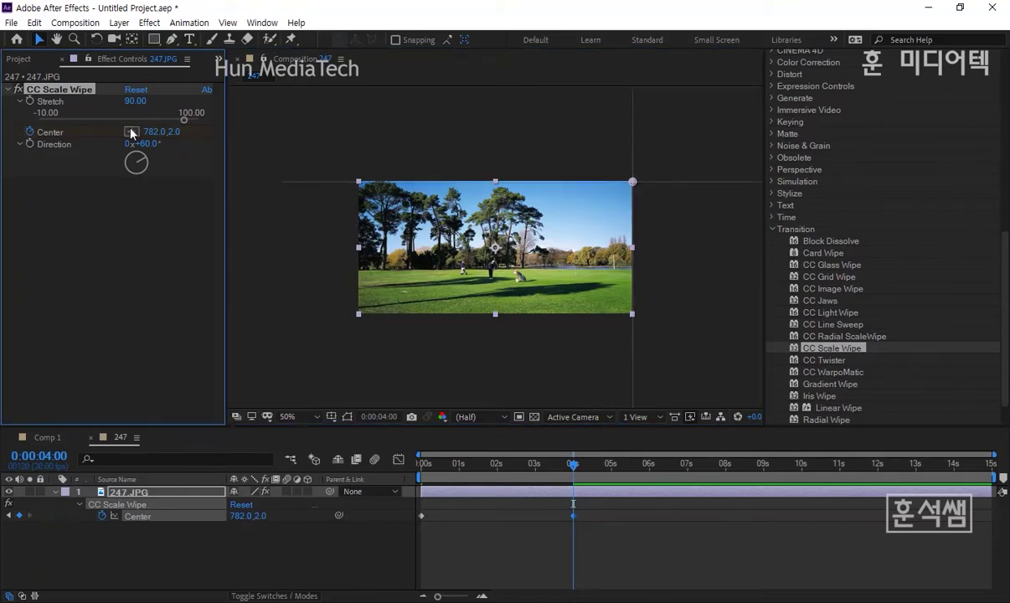
Step: Preview the wipe animation from the start twice
key("Home")
key("space")
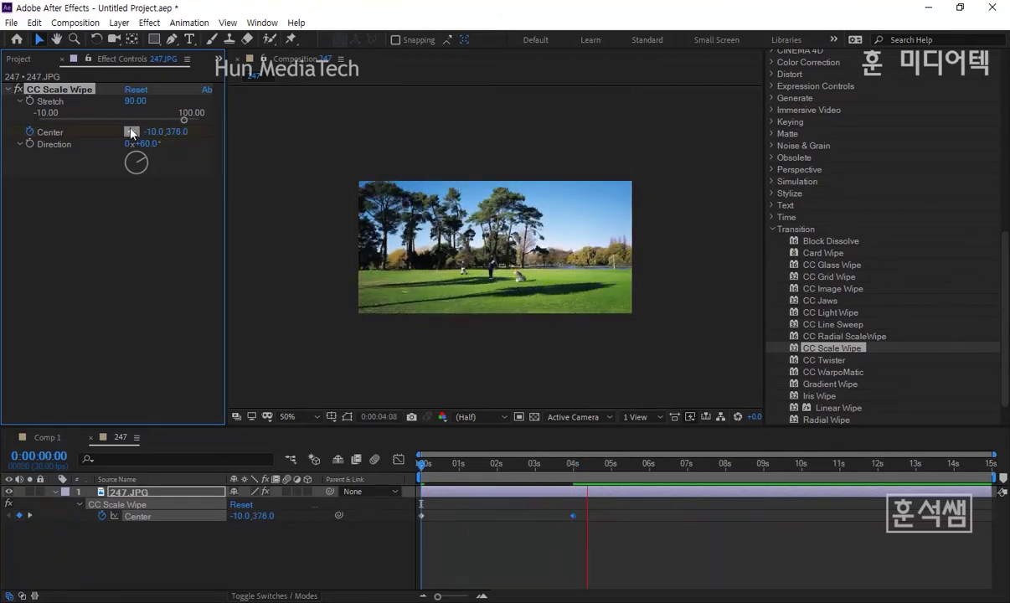
key("space")
key("Home")
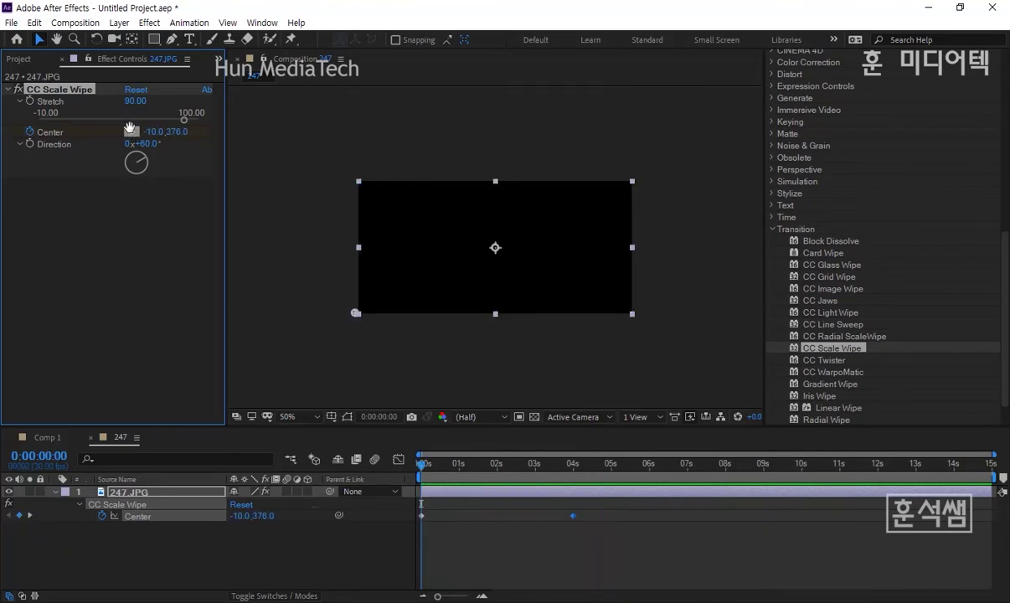
key("space")
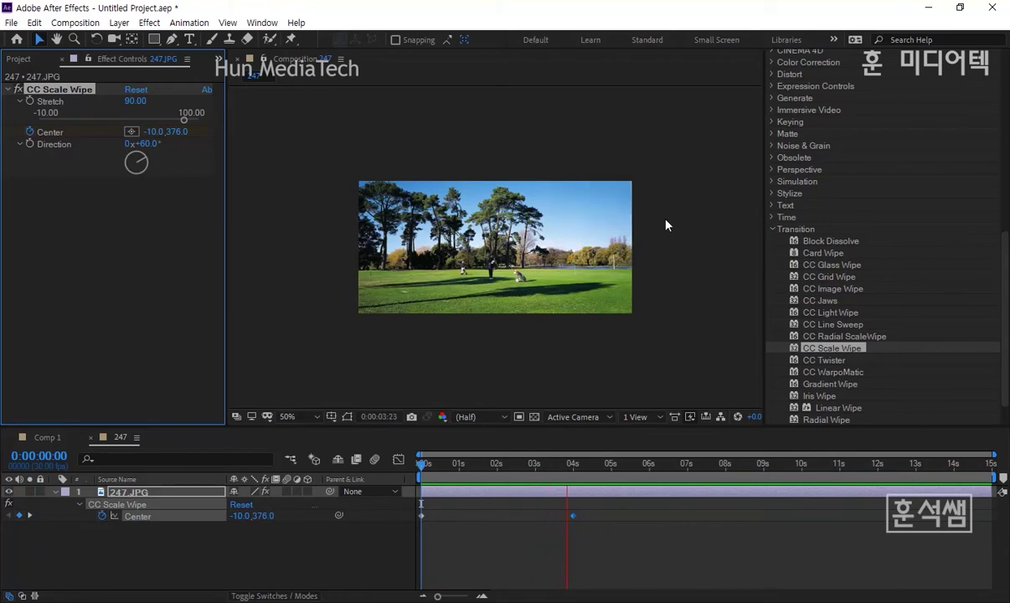
key("space")
left_click(429, 467)
left_click_drag(429, 466, 484, 466)
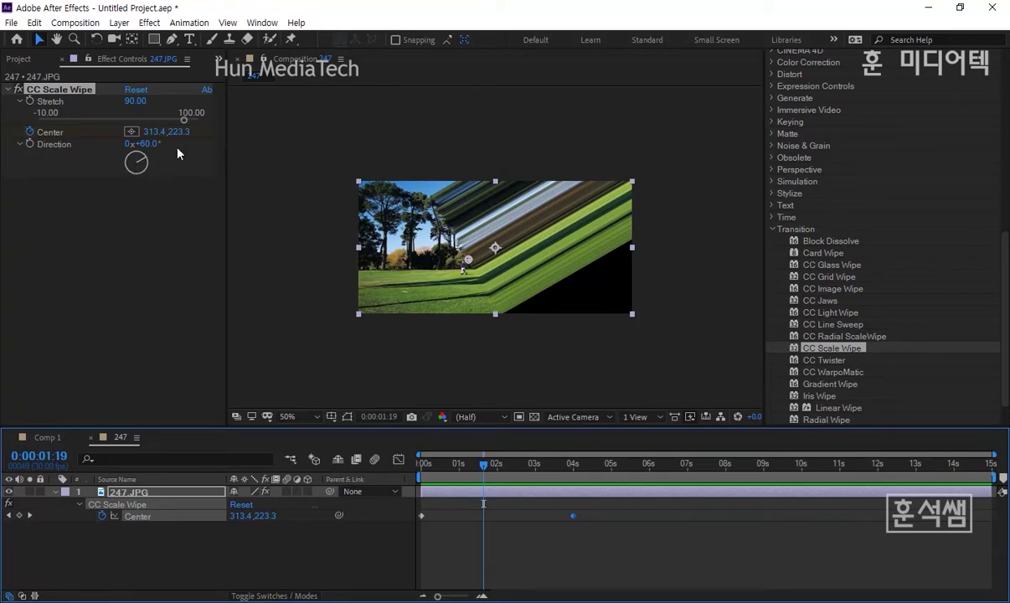
mouse_move(432, 465)
left_mouse_down()
mouse_move(444, 491)
mouse_move(477, 465)
left_mouse_up()
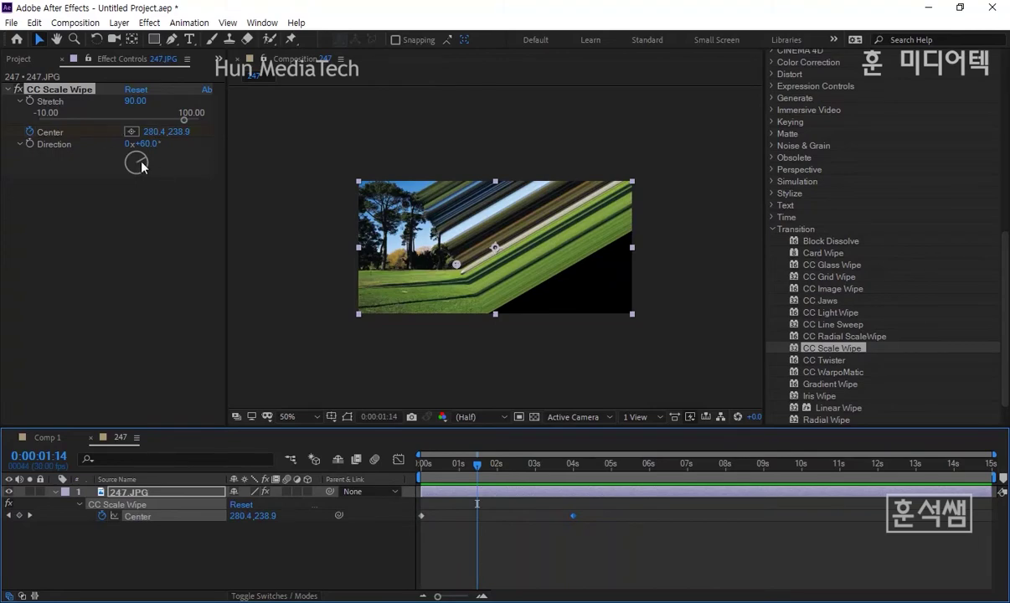
key("space")
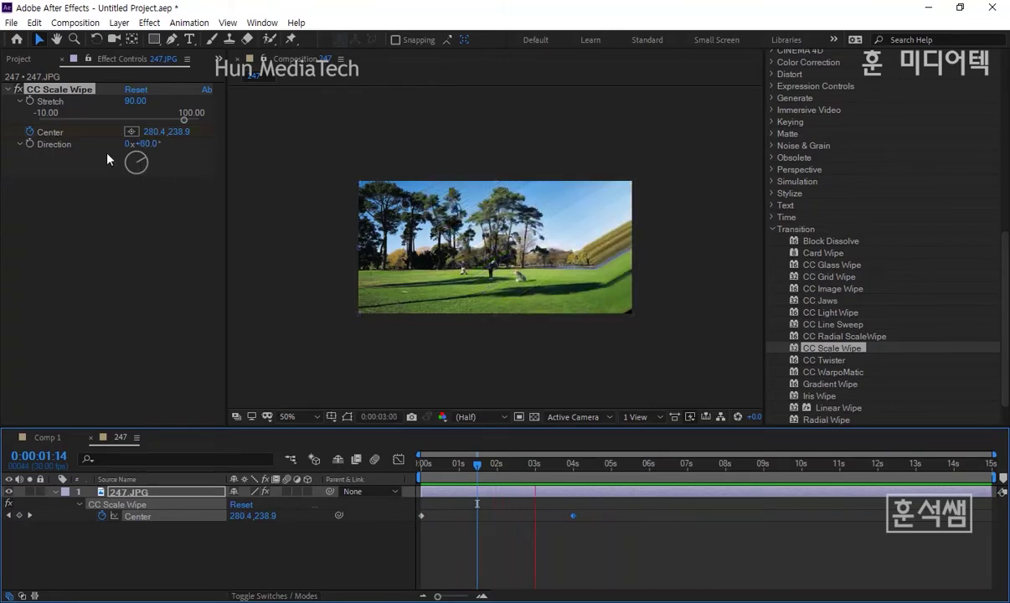
key("space")
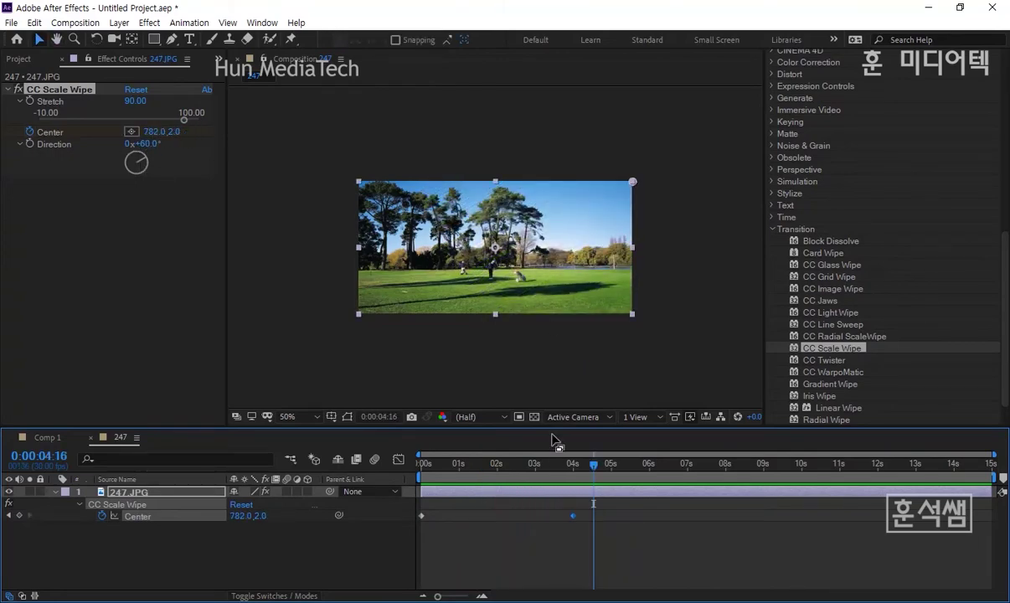
left_click_drag(551, 428, 552, 372)
Step: Show the viewer at 100% and put the playhead on the 4-second Center keyframe
left_click(574, 410)
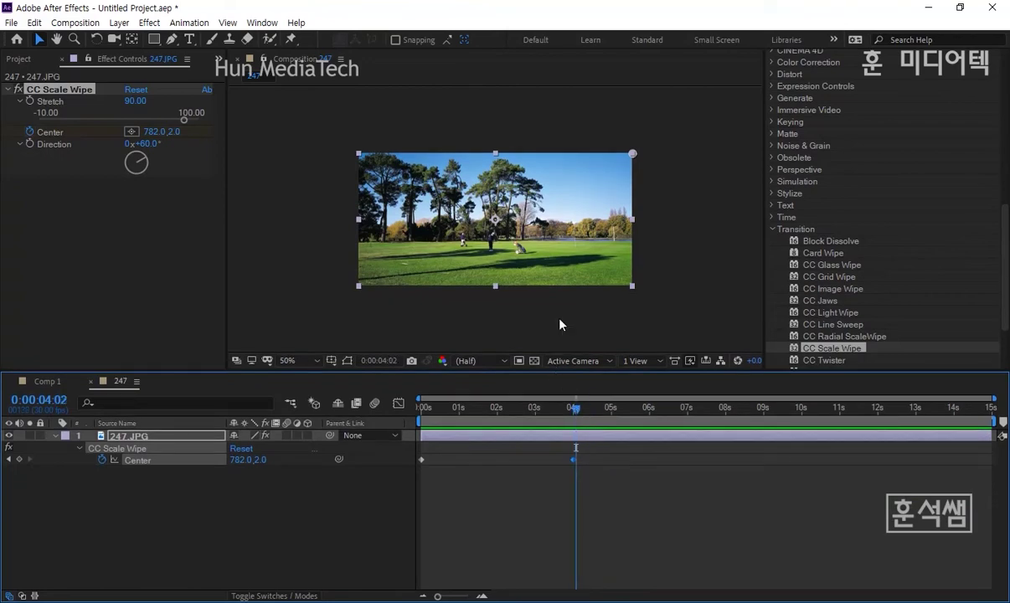
key("slash")
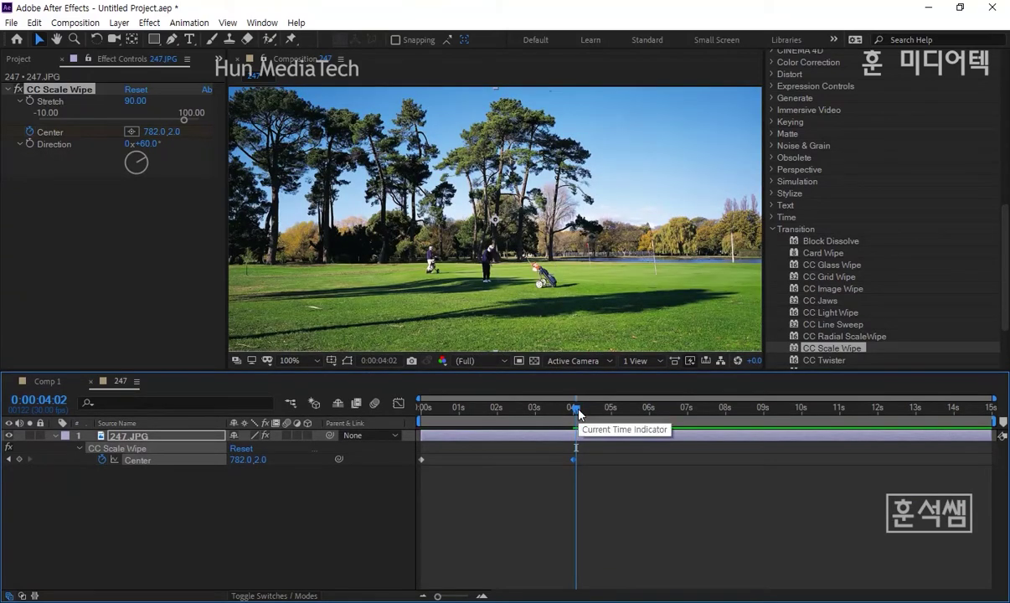
left_click_drag(578, 414, 574, 414)
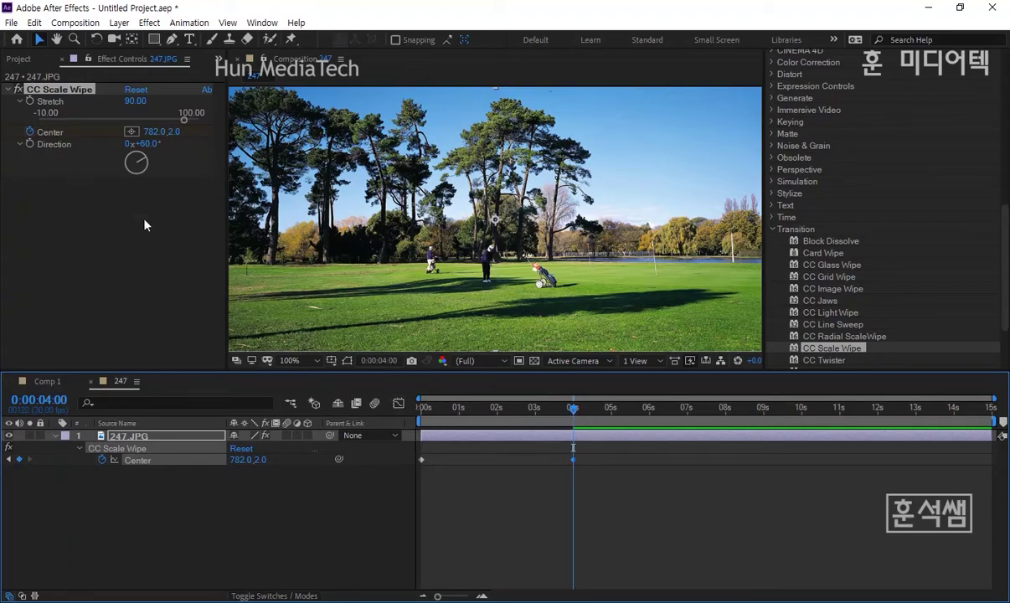
left_click(190, 41)
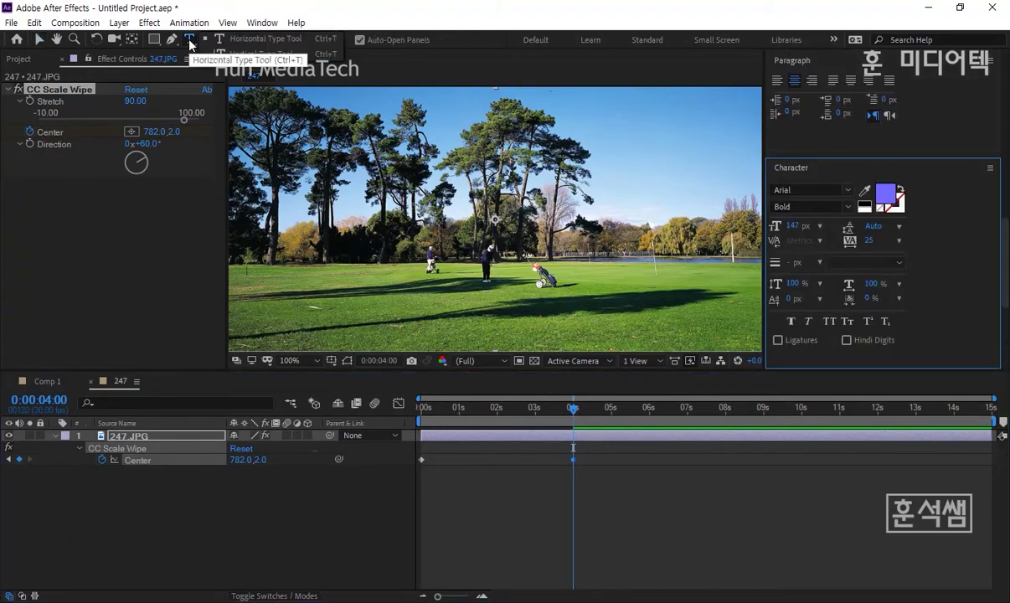
Step: Add a horizontal text layer on the photo and colour its text yellow
left_click(263, 42)
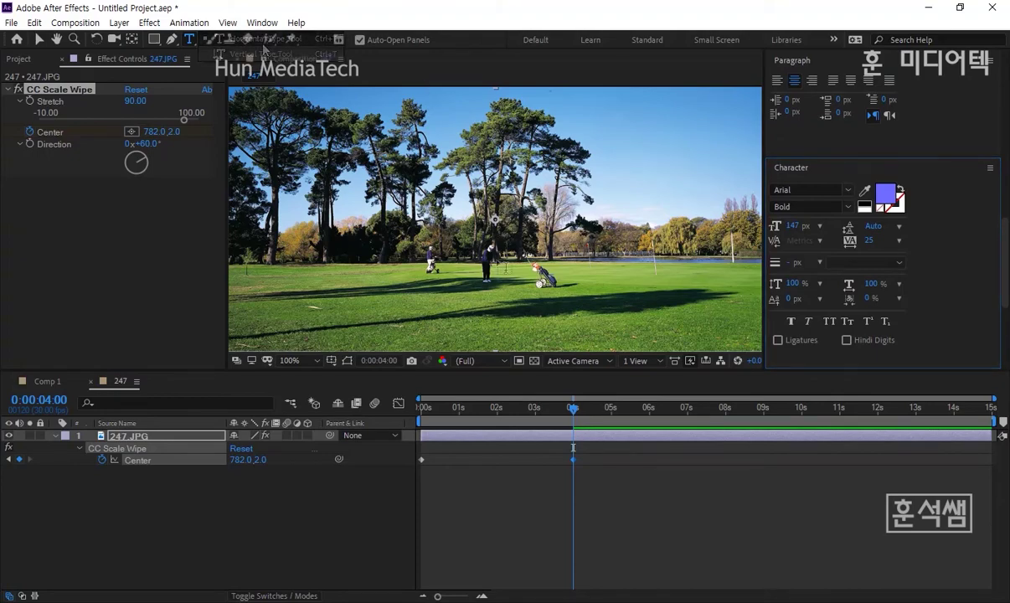
left_click(498, 306)
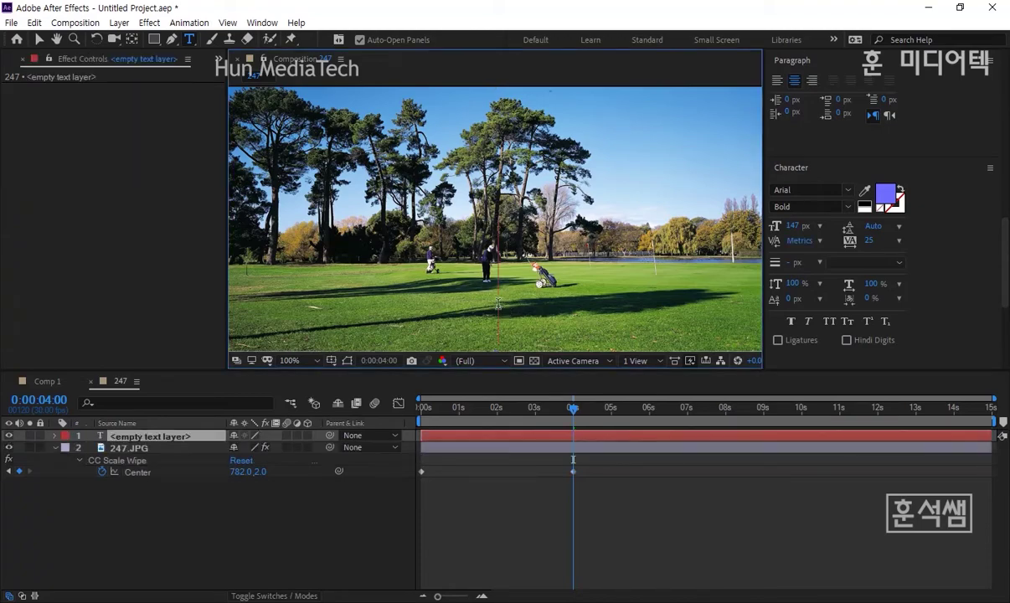
type("sfds")
left_click_drag(390, 274, 610, 280)
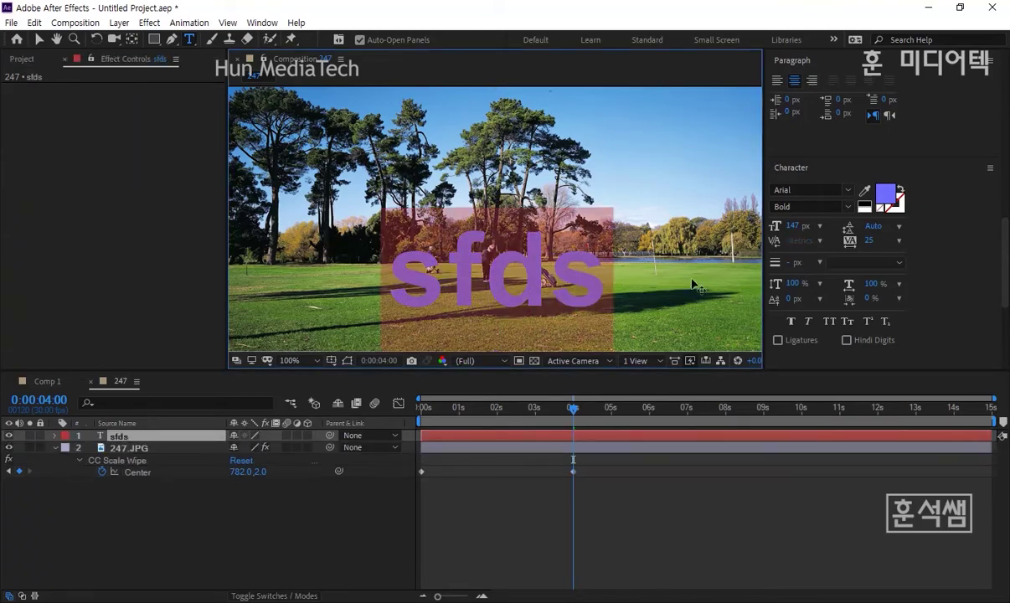
left_click(891, 200)
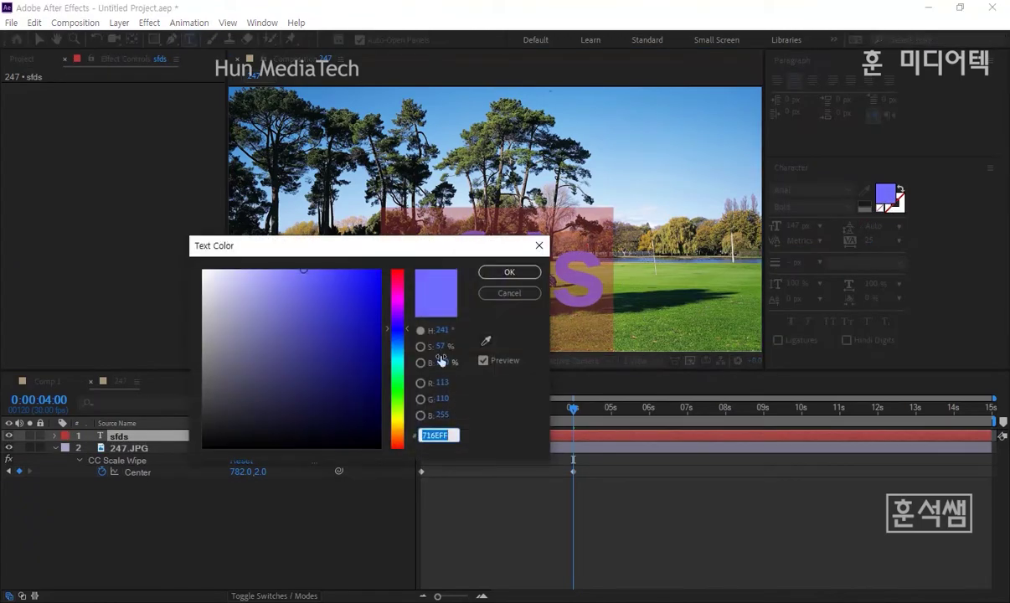
mouse_move(395, 330)
left_mouse_down()
mouse_move(402, 425)
mouse_move(401, 416)
left_mouse_up()
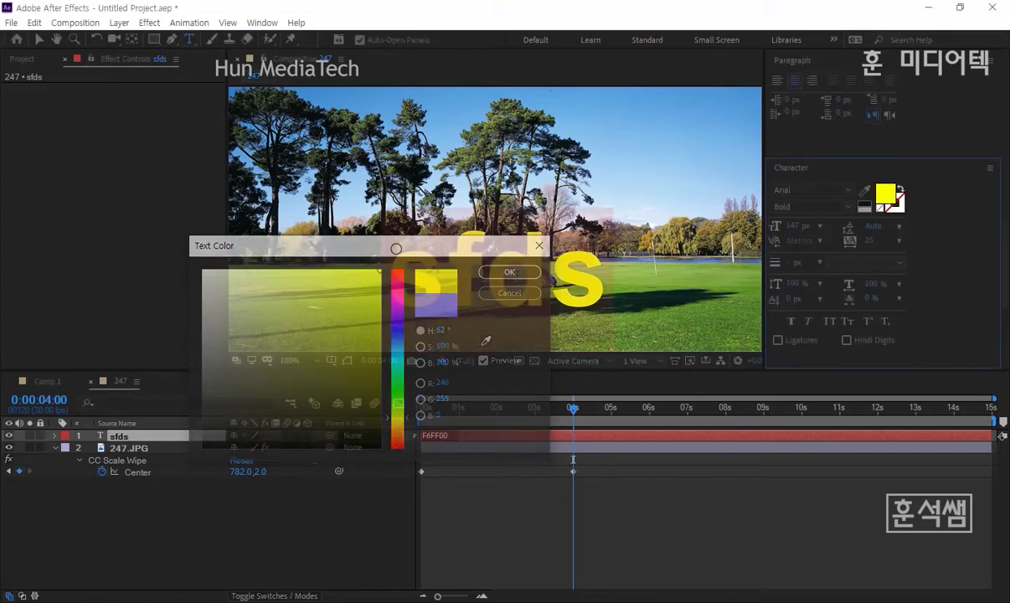
Step: Set the text size to 59 px and retype it as 'CC Scale Wipe'
left_click_drag(802, 228, 760, 248)
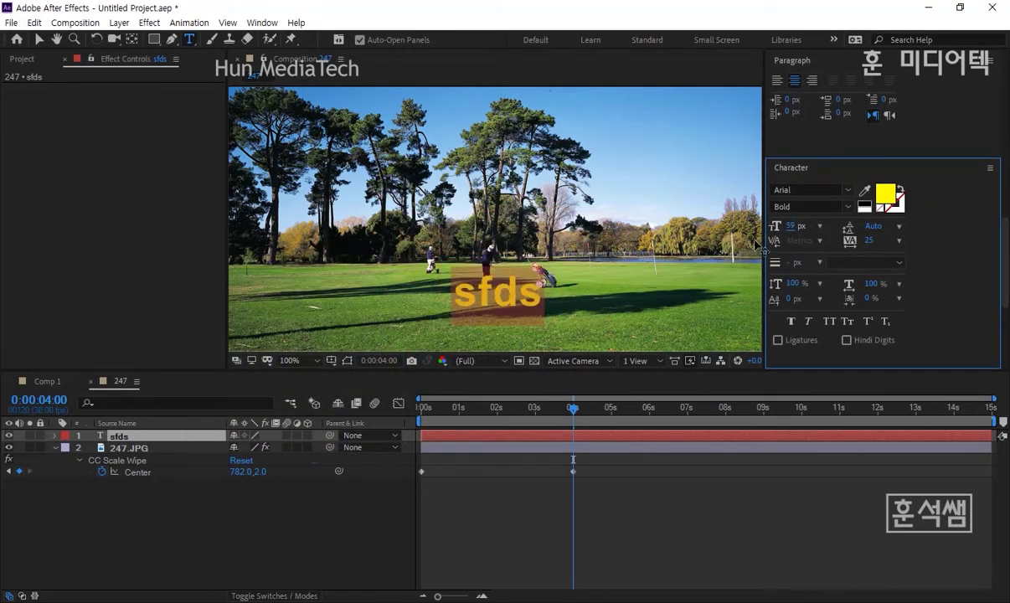
type("CC SC")
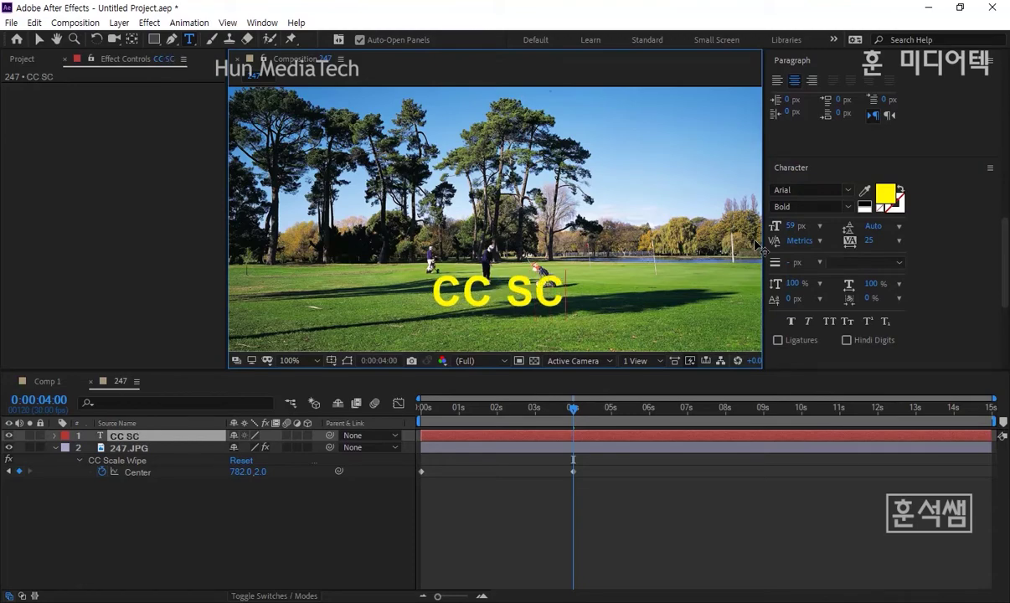
key("BackSpace")
type("c")
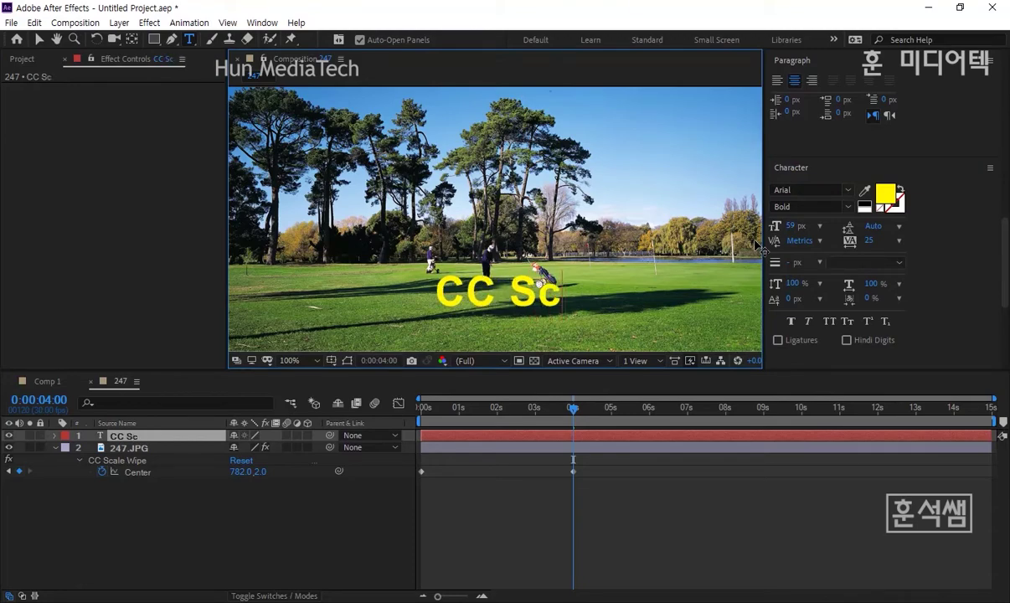
type("ale Wip")
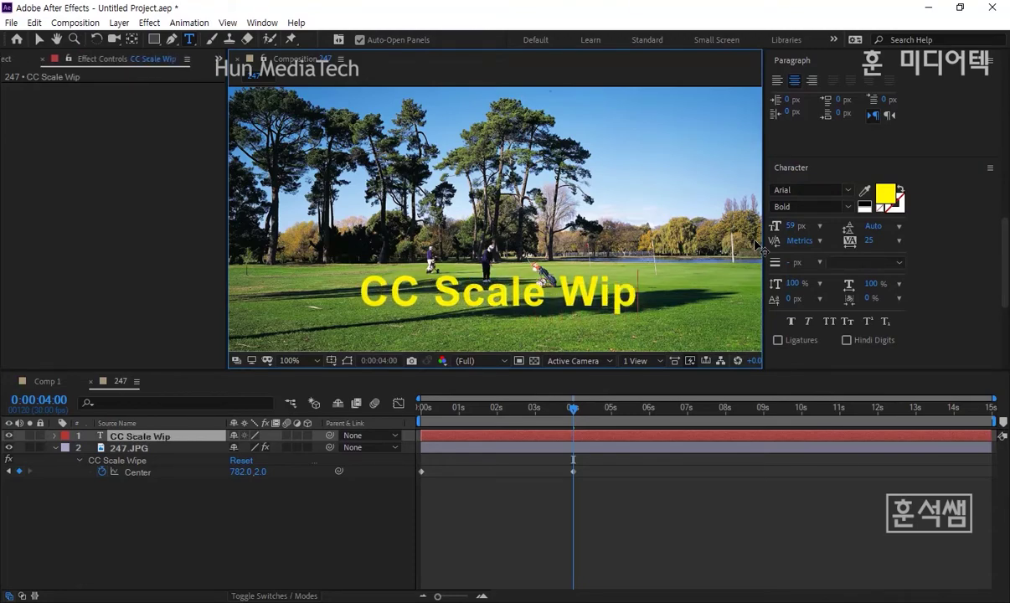
type("e")
Step: Change the title font to Times New Roman
left_click(799, 190)
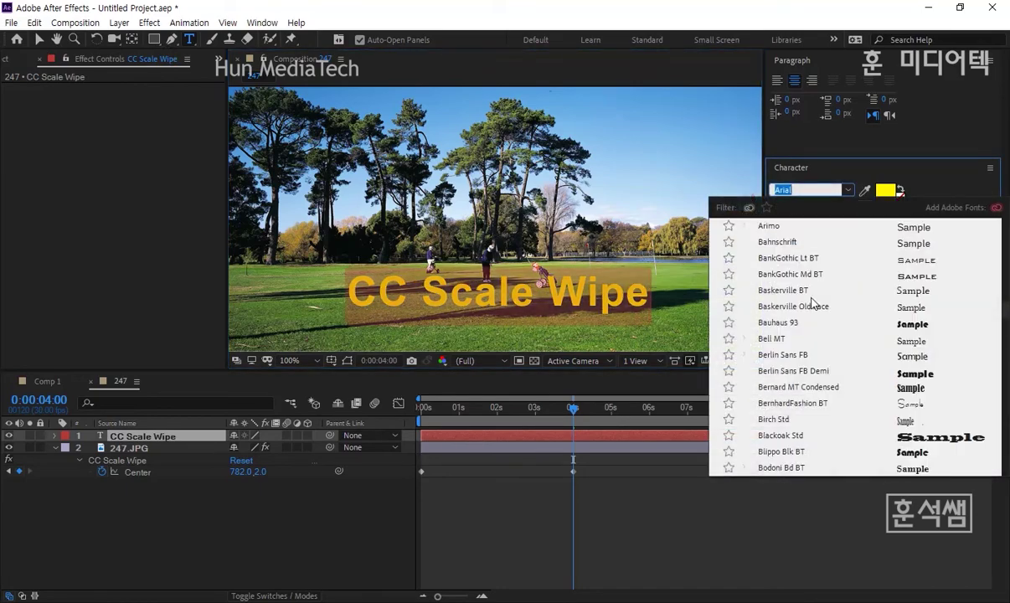
scroll(816, 289, "down", 1)
scroll(814, 295, "down", 2)
scroll(810, 301, "down", 2)
scroll(850, 293, "down", 3)
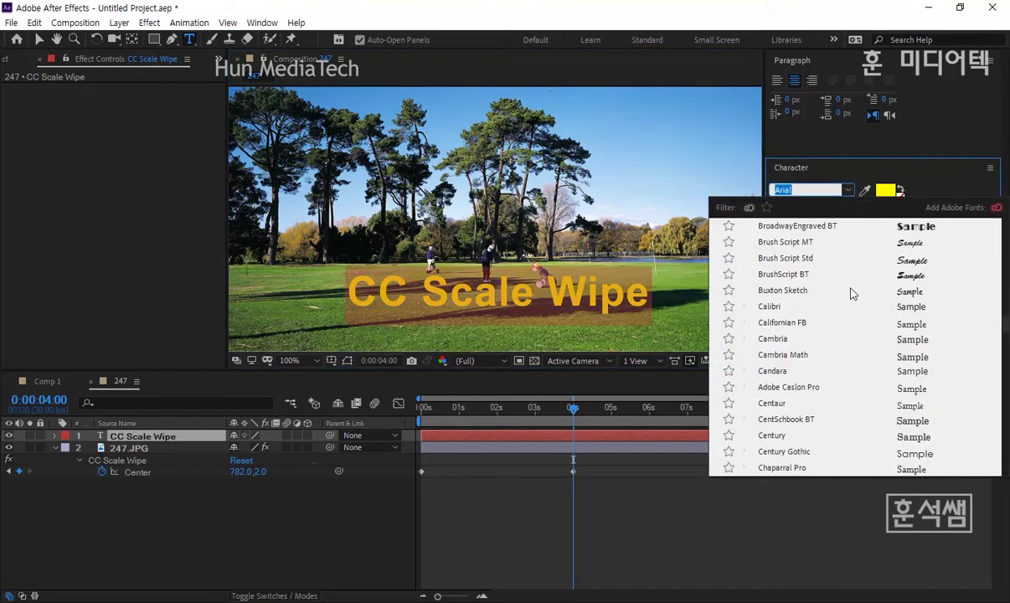
scroll(983, 354, "down", 2)
left_click_drag(1007, 331, 1002, 426)
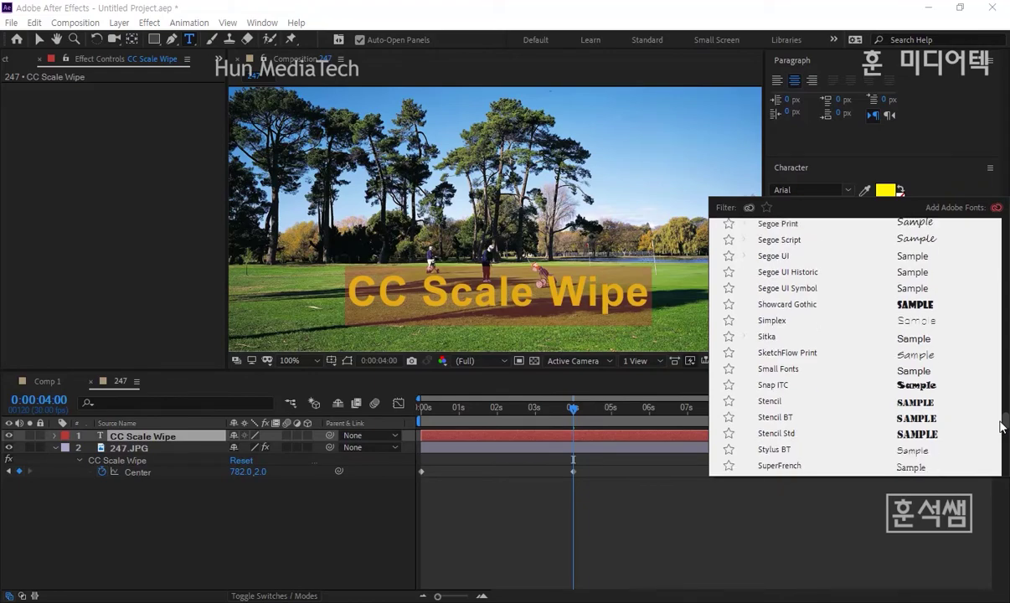
left_click_drag(1002, 426, 1002, 434)
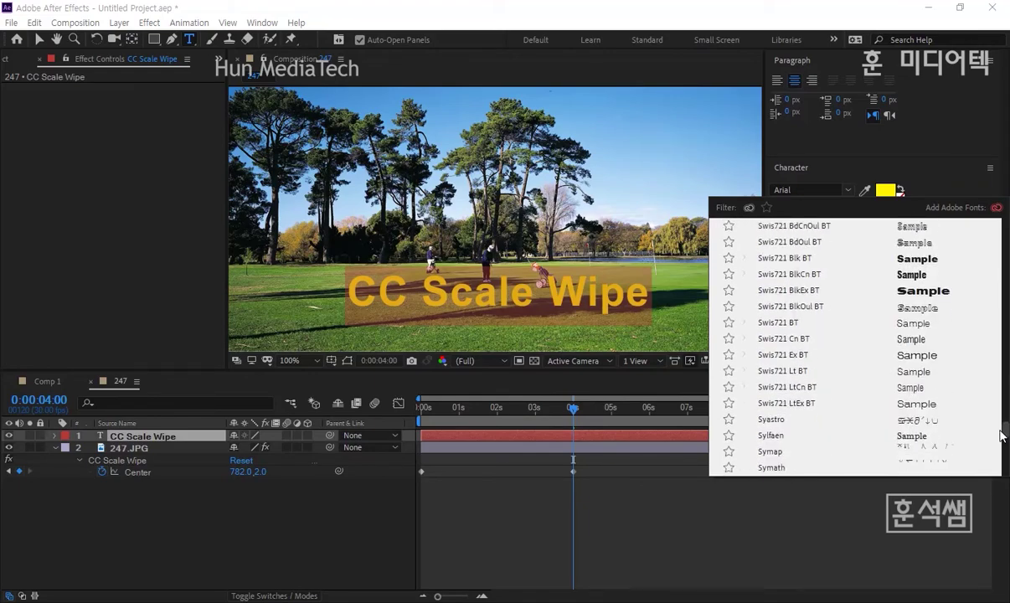
scroll(900, 380, "down", 5)
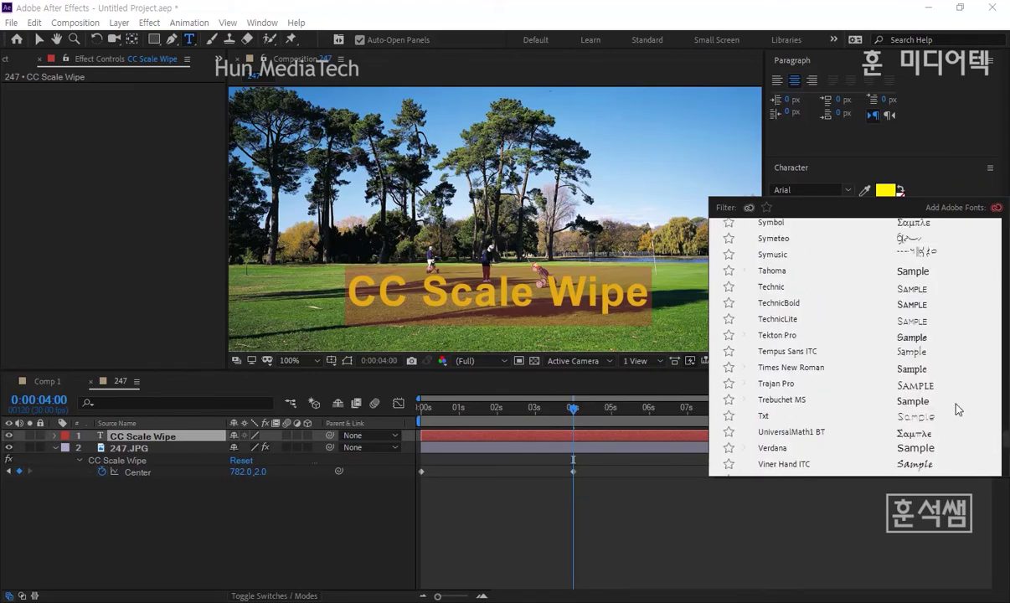
left_click(801, 368)
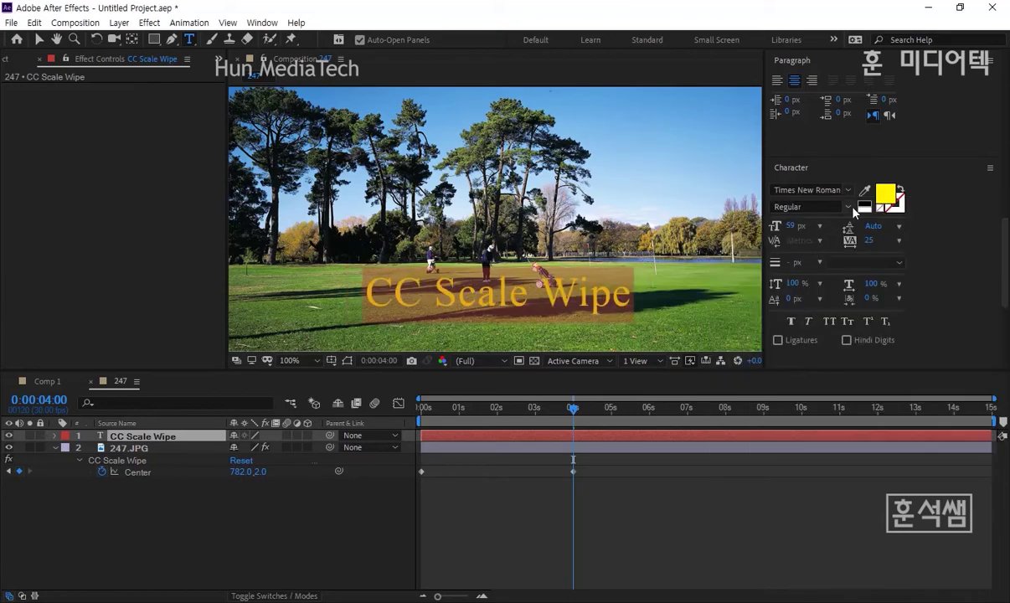
Step: Make the title Bold at 60 px and exit text editing
left_click(802, 206)
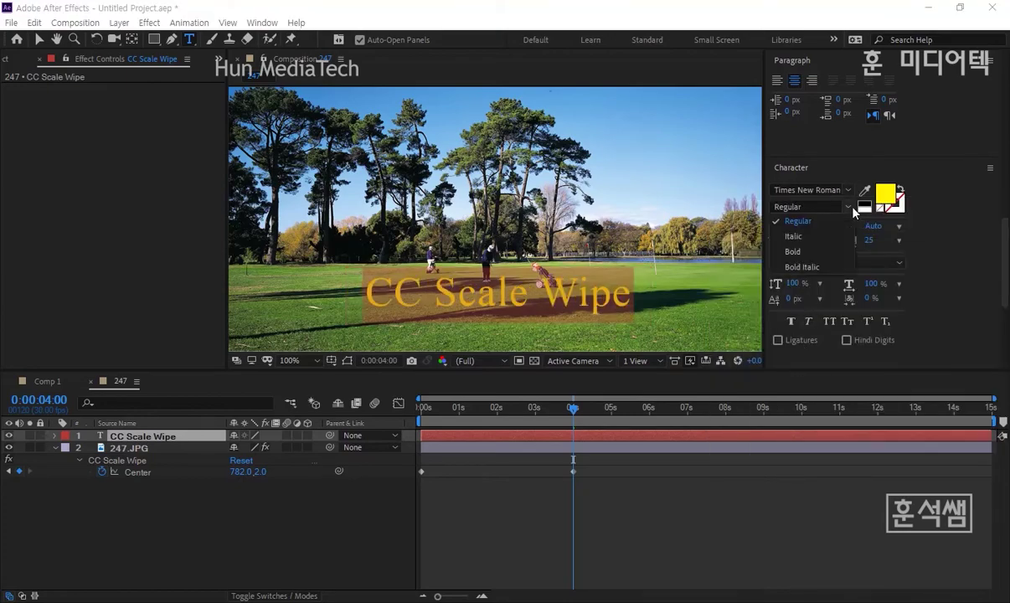
left_click(794, 253)
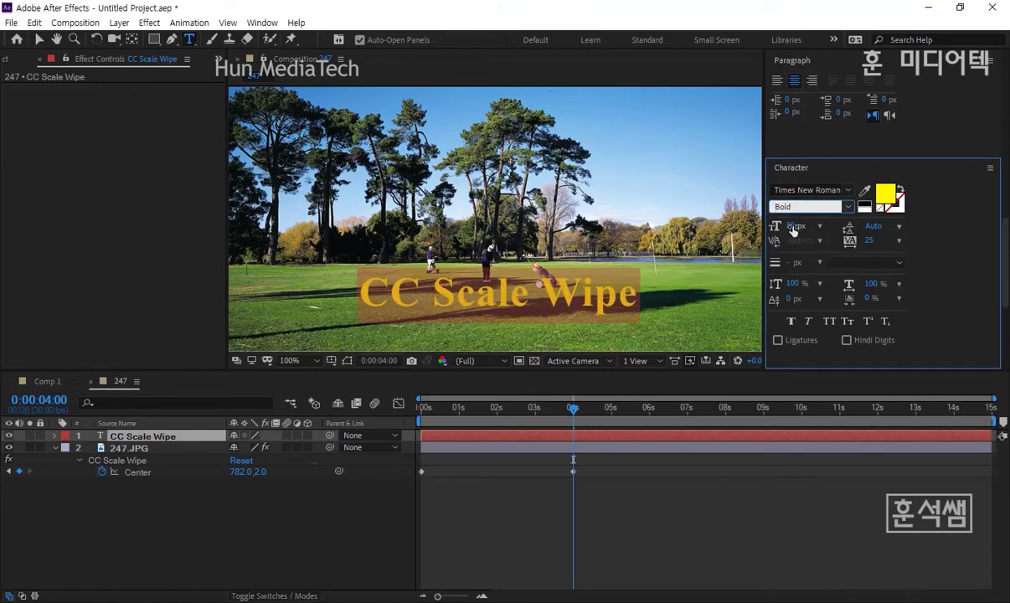
left_click_drag(793, 227, 794, 229)
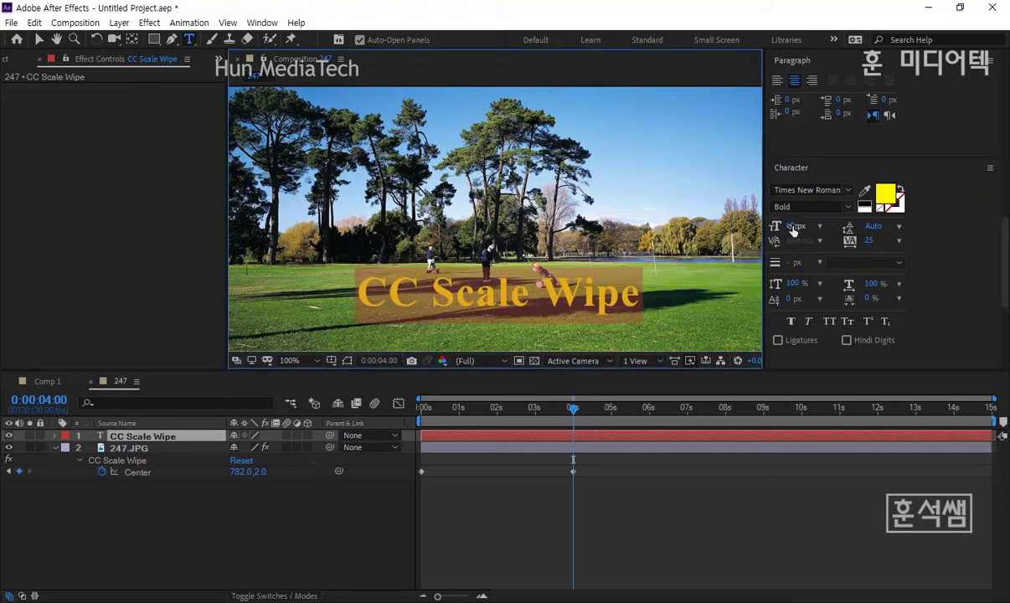
left_click(38, 39)
Step: Move the 'CC Scale Wipe' title text lower and to the right
left_click_drag(476, 305, 544, 317)
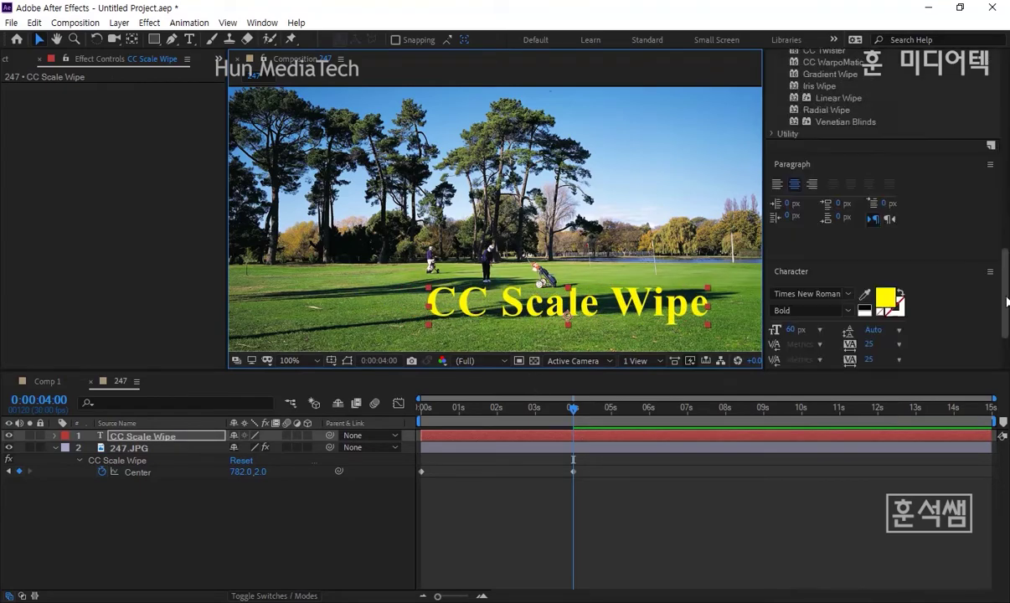
left_click_drag(1007, 267, 1005, 327)
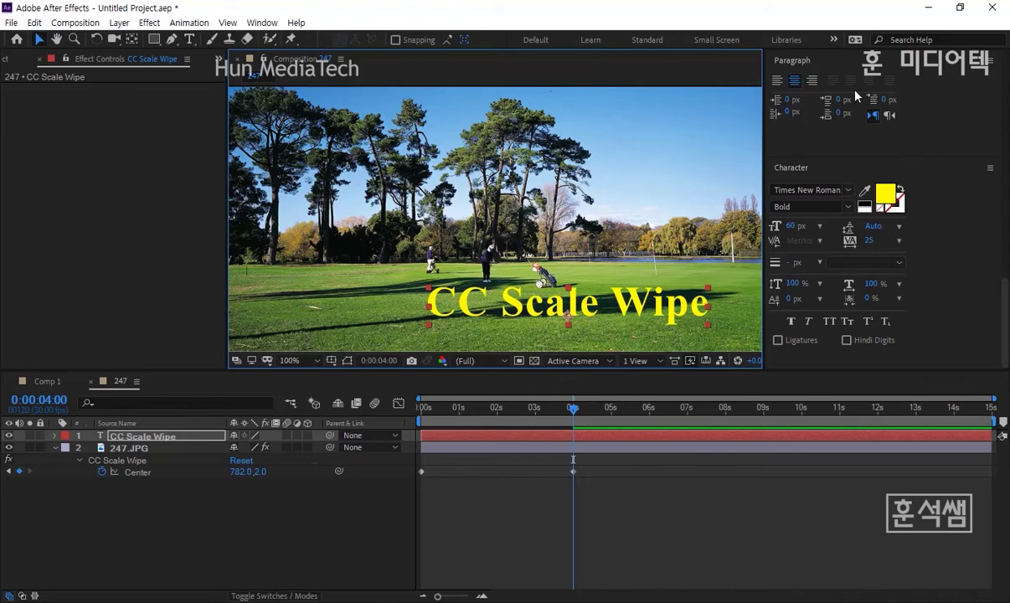
left_click_drag(1005, 314, 1005, 210)
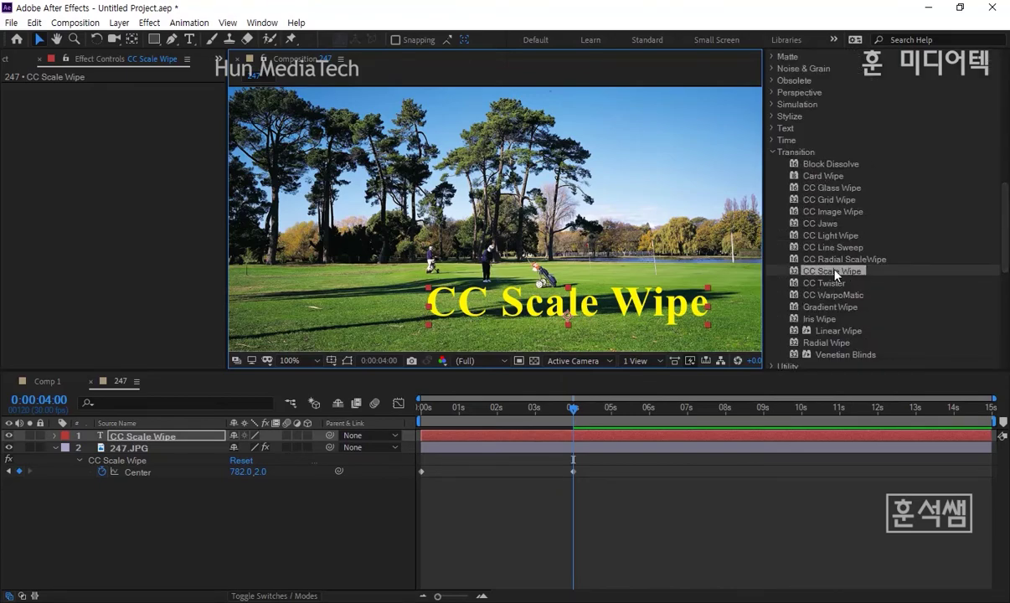
Step: Try CC Scale Wipe on the title, testing Stretch at 10.00 and 8.20, then delete it
left_click_drag(834, 273, 663, 313)
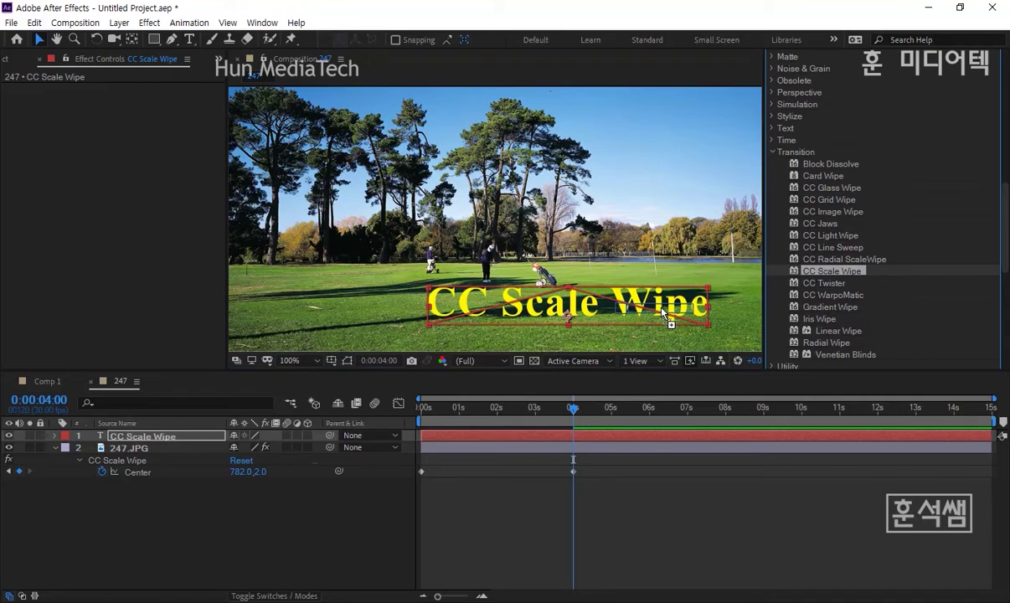
left_click_drag(663, 310, 663, 310)
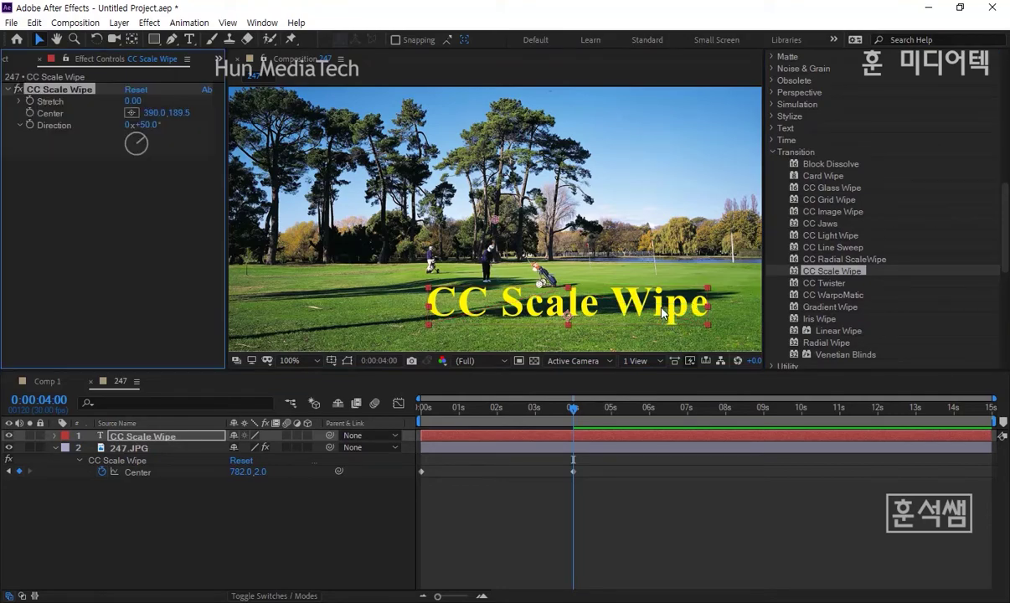
left_click(21, 102)
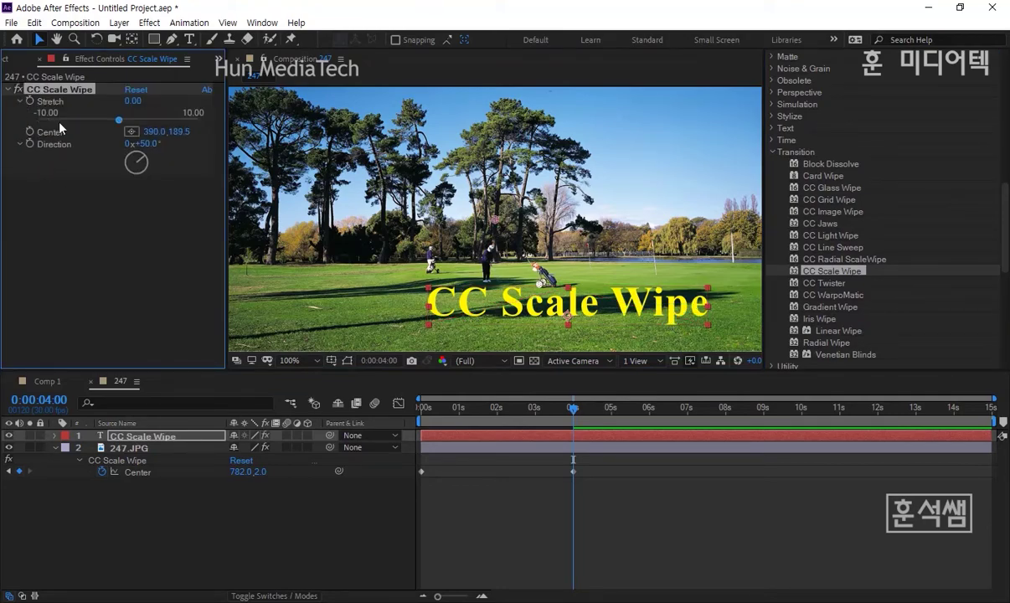
left_click_drag(110, 122, 201, 120)
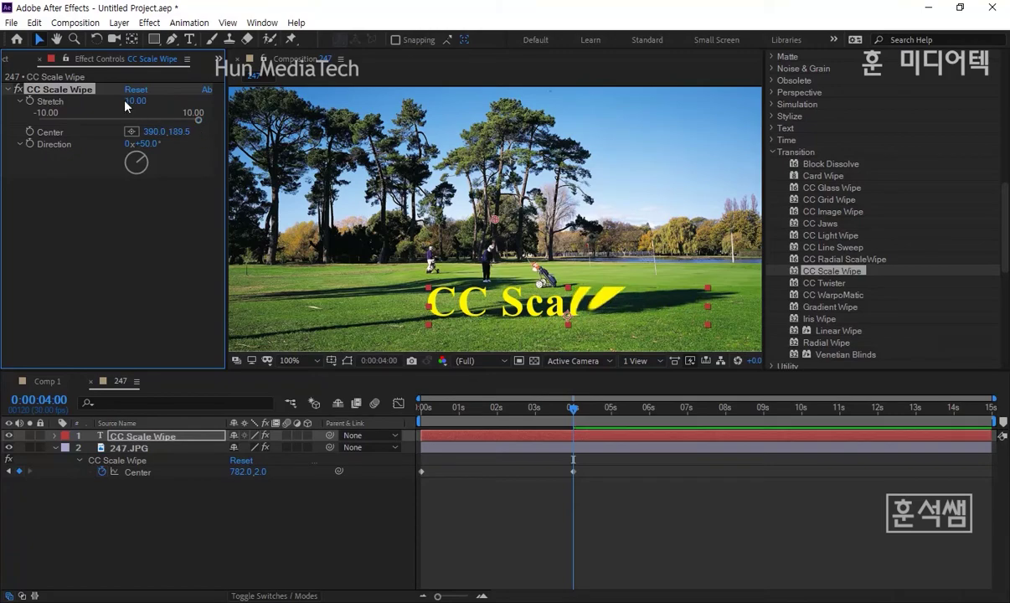
left_click_drag(134, 102, 105, 102)
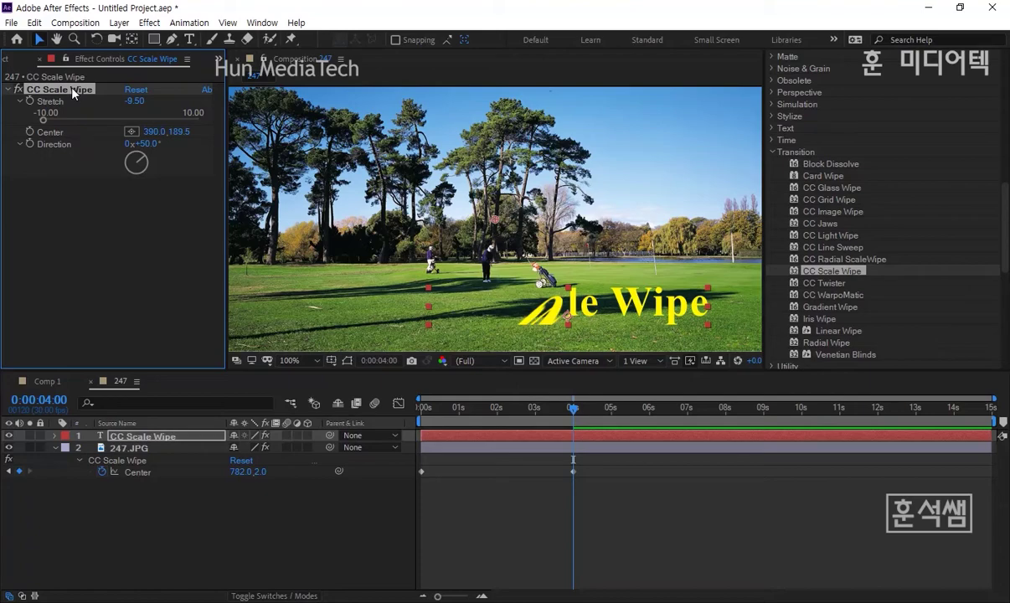
key("Delete")
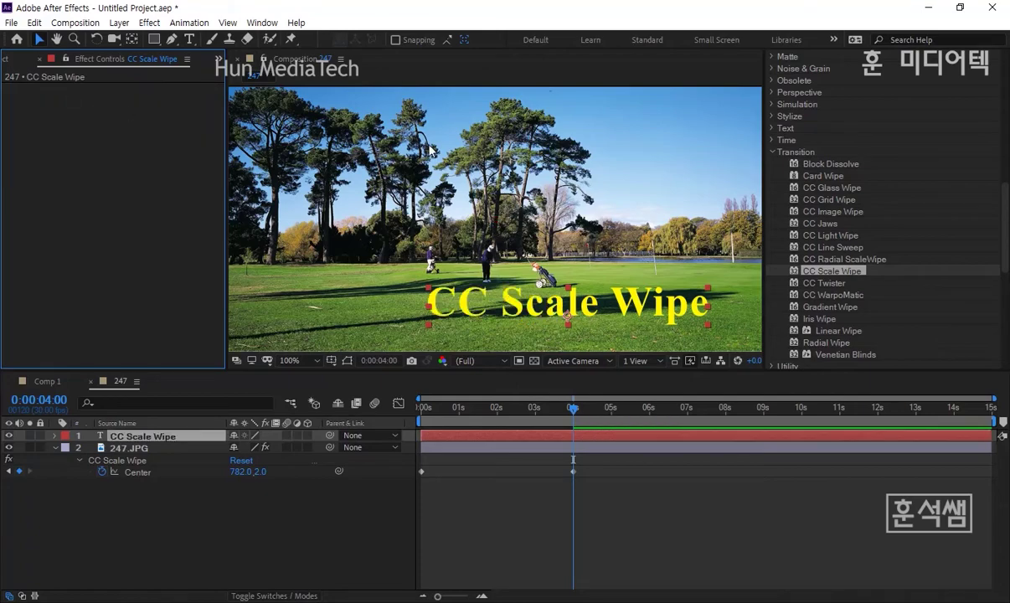
Step: Pre-compose the title layer as 'CC Scale Wipe Comp 1'
right_click(167, 442)
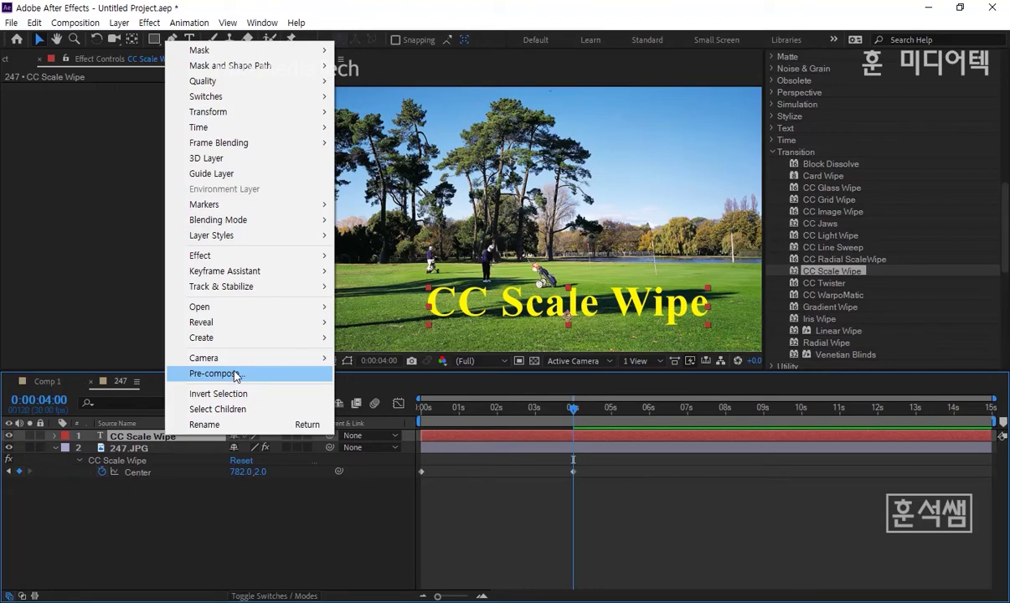
left_click(236, 376)
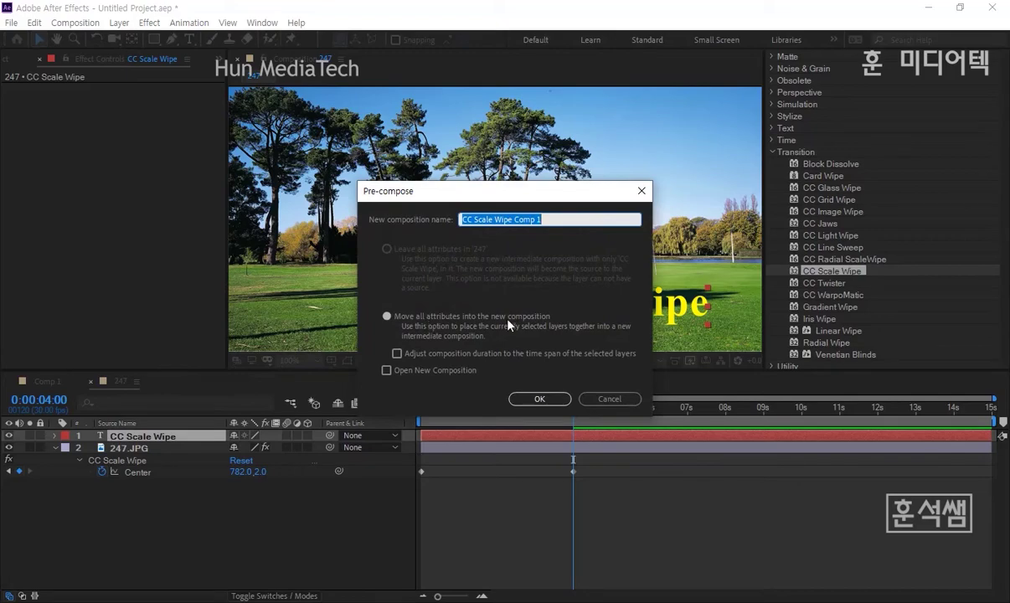
left_click(540, 399)
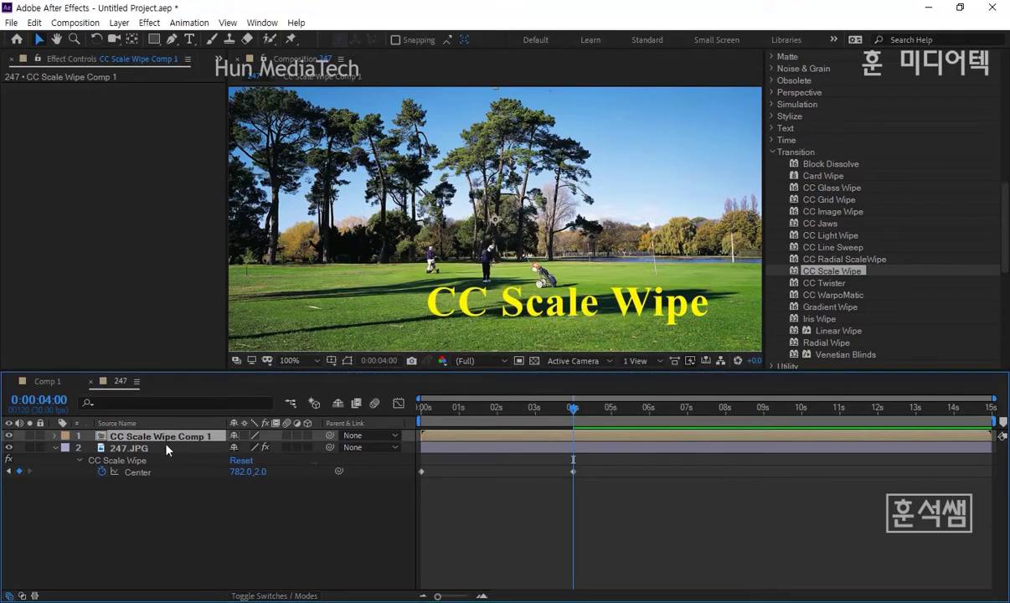
scroll(265, 250, "down", 2)
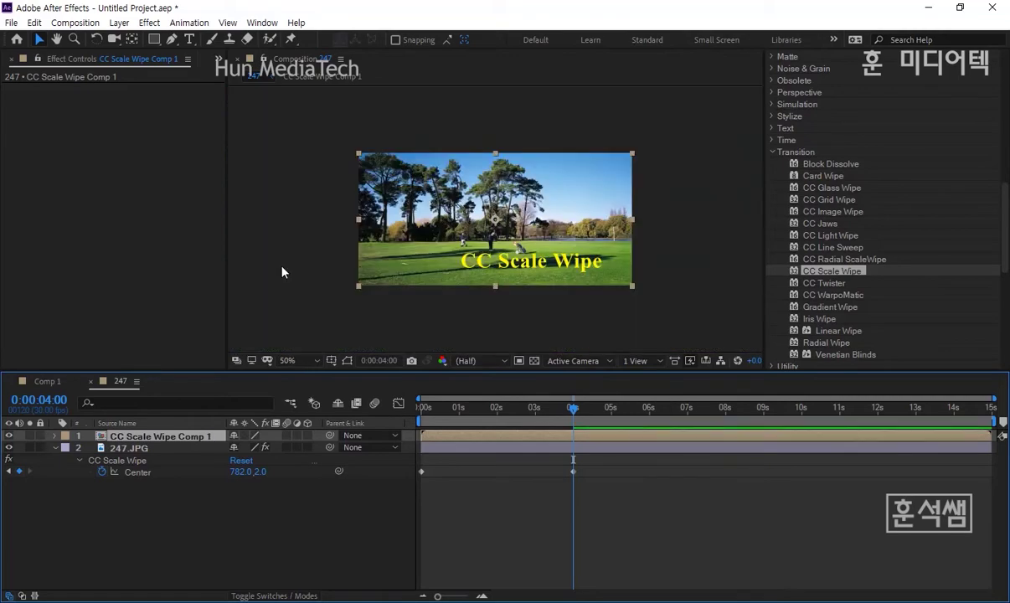
Step: Check the precomp layer's options, then zoom the preview to 100% and back to 50%
right_click(127, 442)
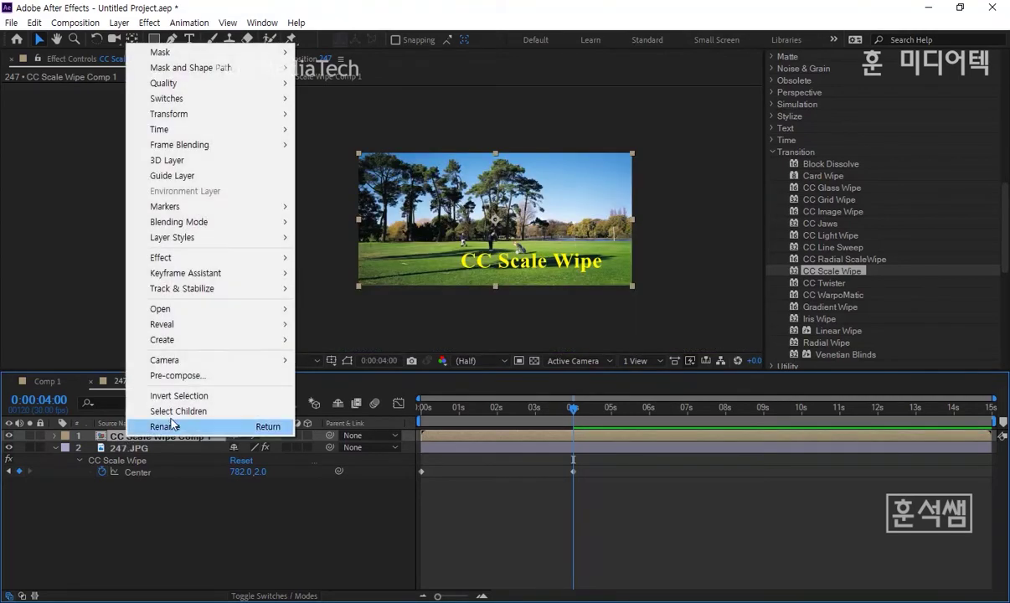
left_click(100, 434)
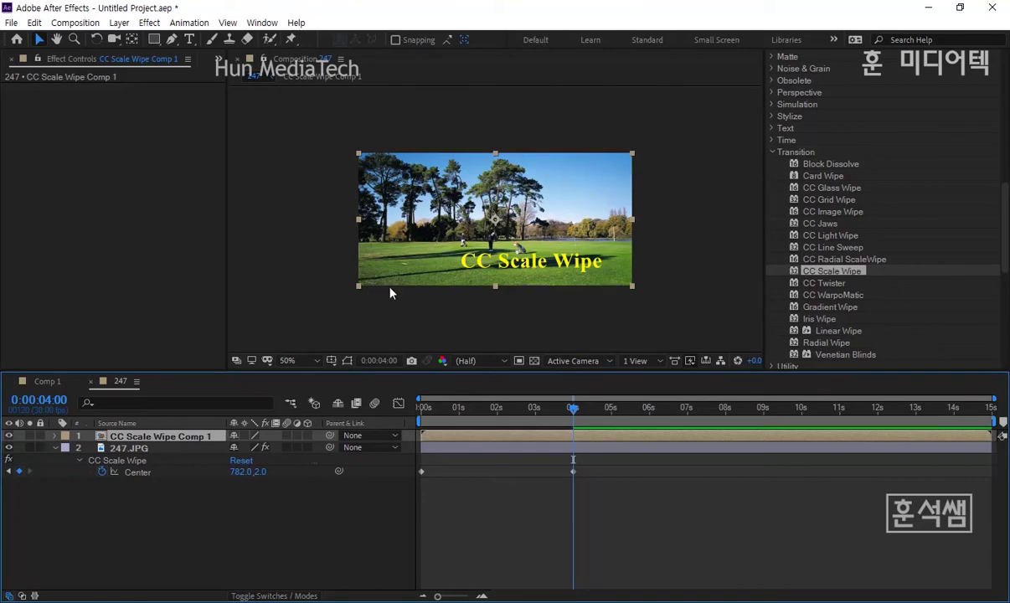
key("period")
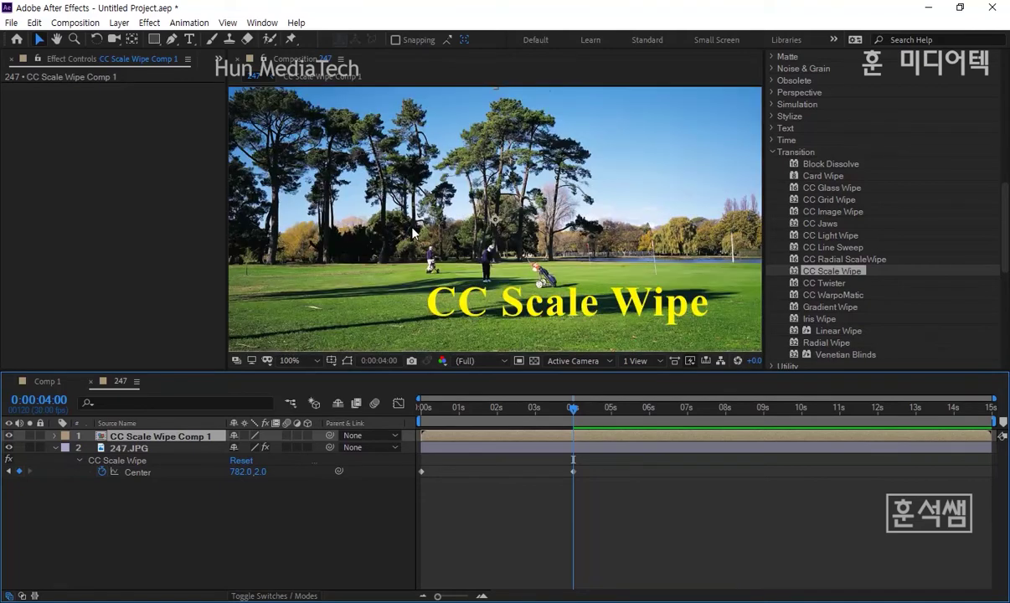
key("comma")
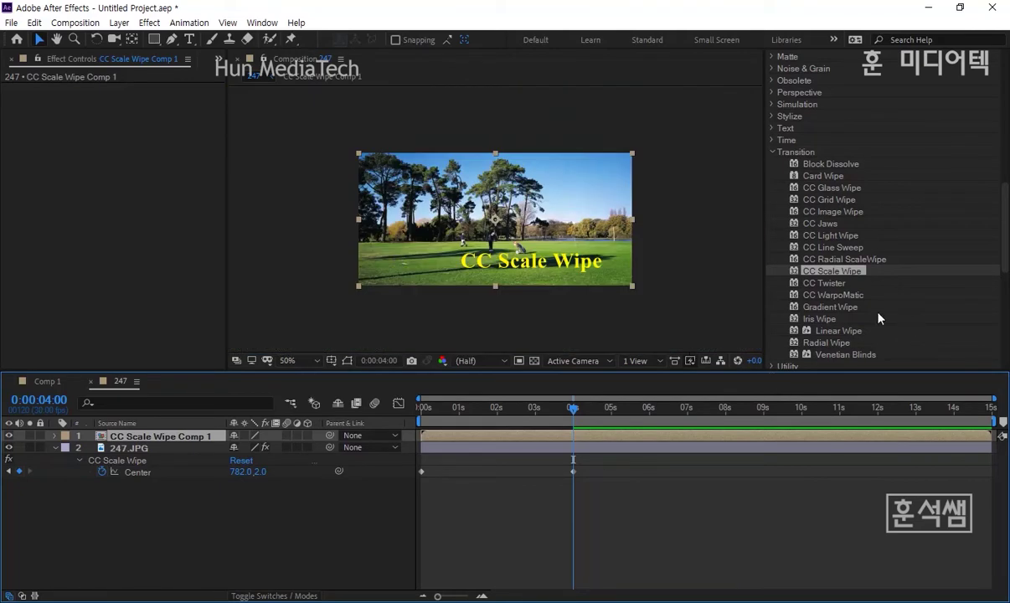
Step: Drop CC Scale Wipe onto CC Scale Wipe Comp 1 at 100% zoom and expose its Stretch control
scroll(870, 313, "up", 1)
key("period")
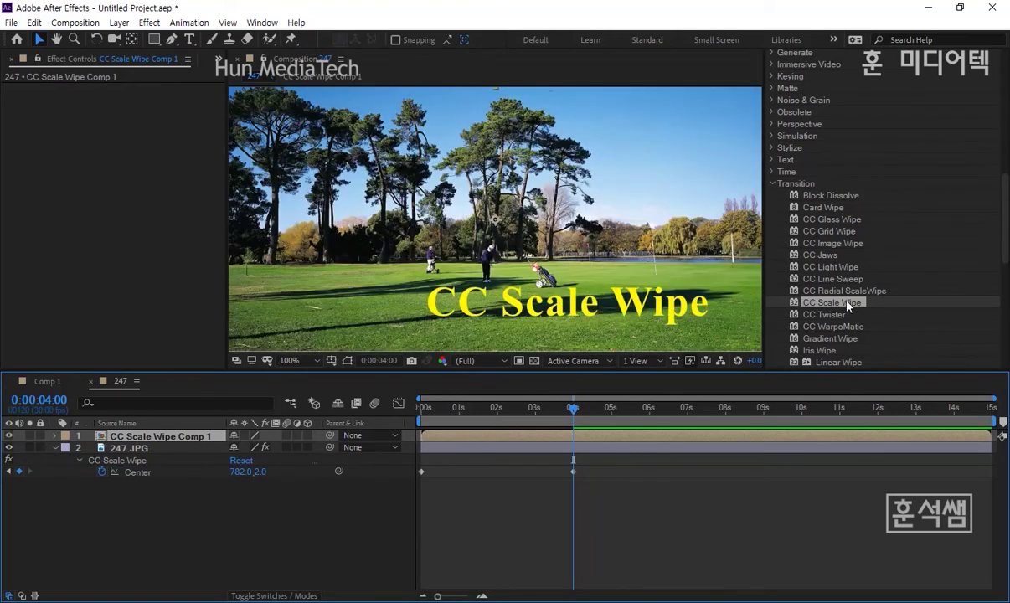
left_click_drag(848, 306, 638, 308)
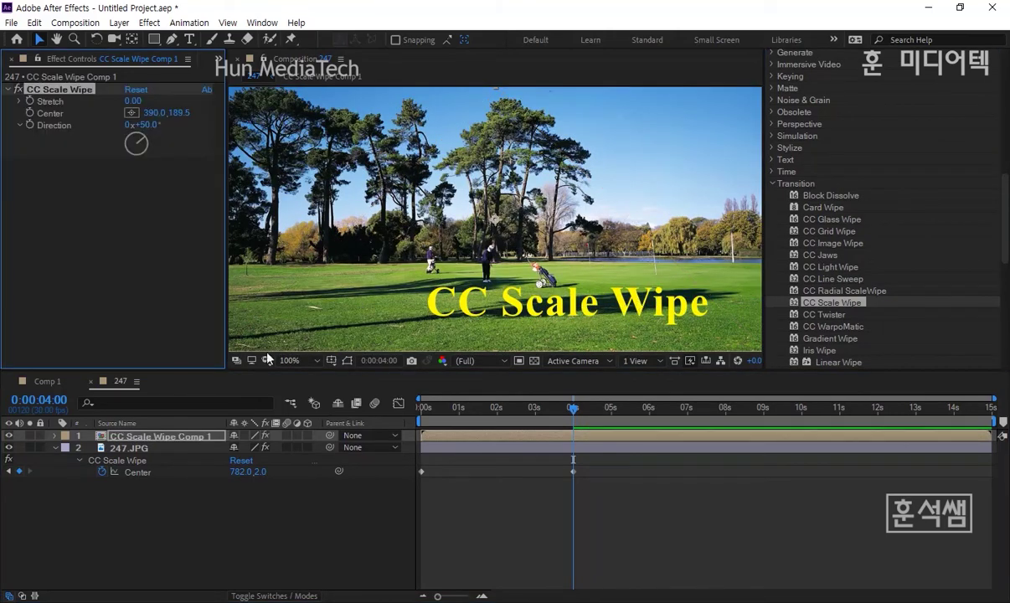
left_click_drag(267, 371, 267, 413)
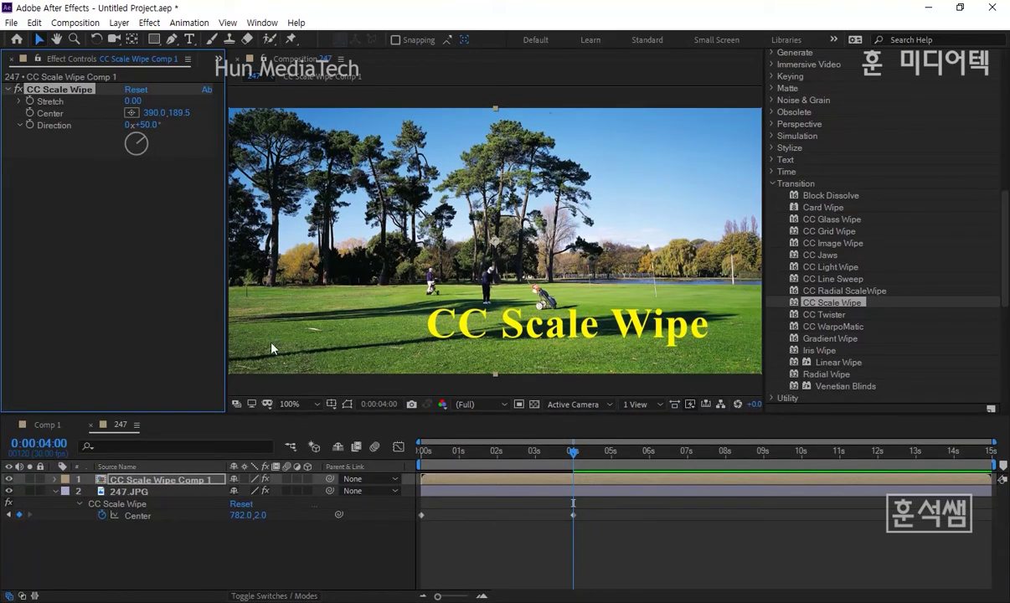
key("h")
left_click_drag(545, 257, 484, 248)
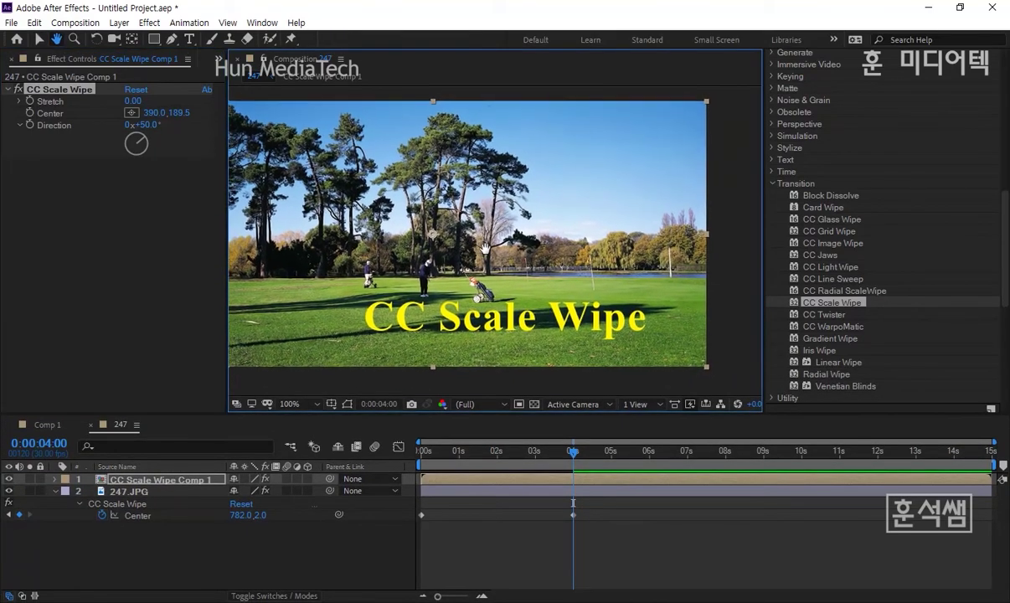
key("v")
left_click(24, 101)
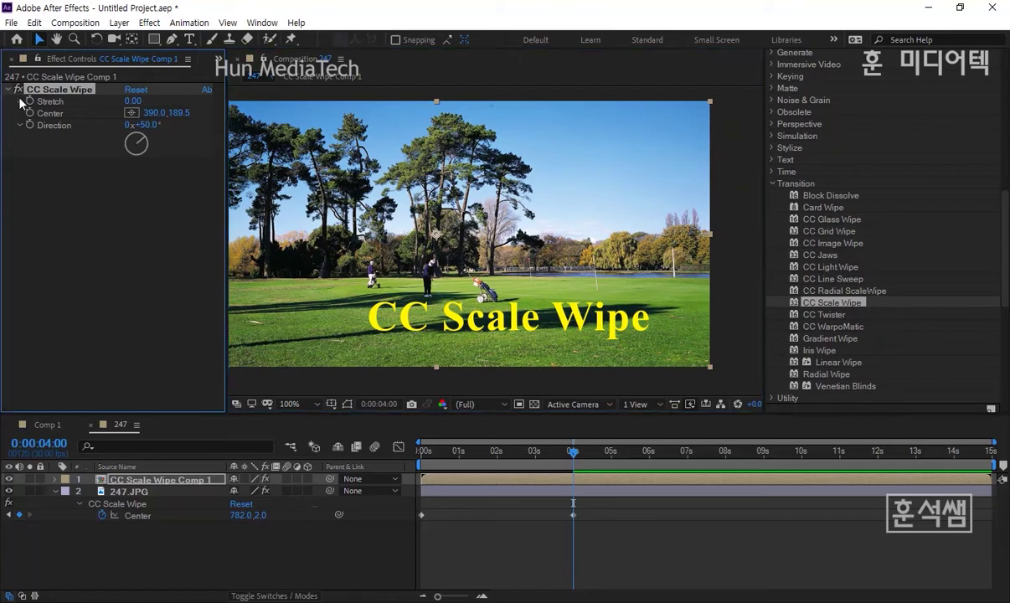
left_click(21, 101)
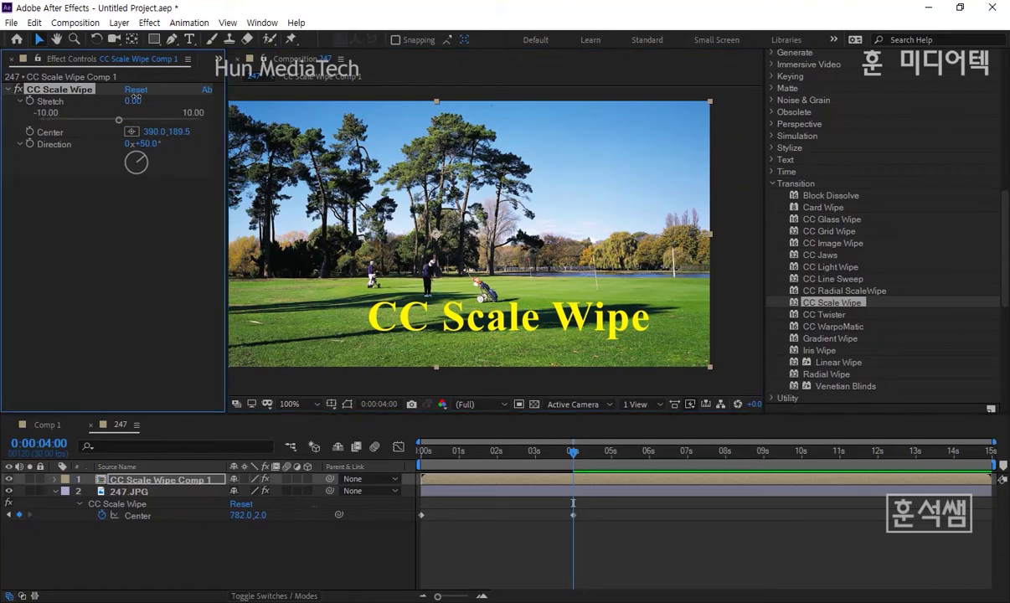
Step: Set the wipe's Stretch to 90 and Direction to 90°
mouse_move(132, 100)
left_mouse_down()
mouse_move(192, 89)
mouse_move(172, 112)
left_mouse_up()
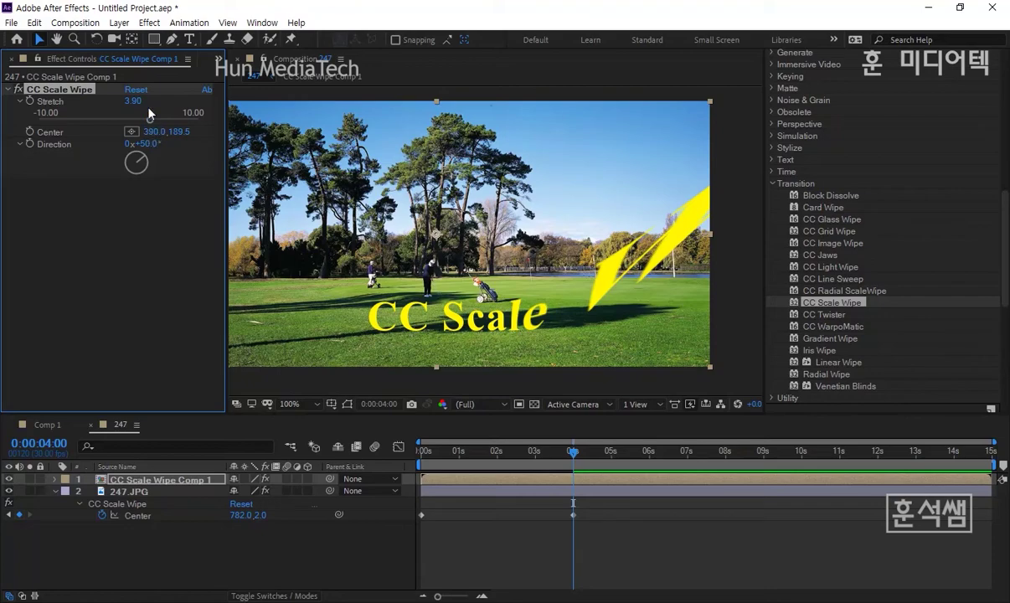
mouse_move(130, 101)
left_mouse_down()
mouse_move(200, 109)
mouse_move(132, 120)
left_mouse_up()
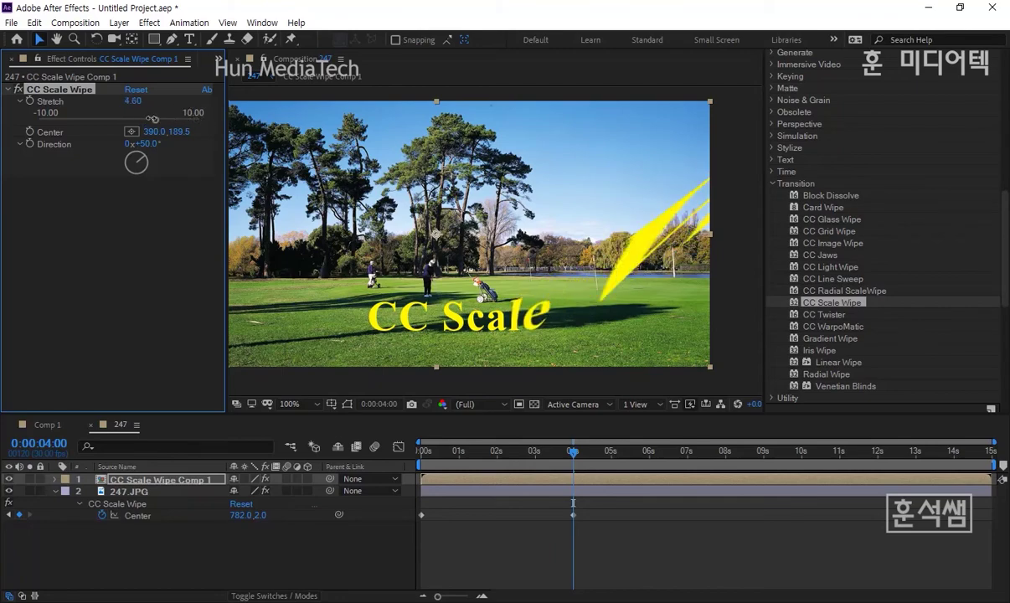
left_click(133, 101)
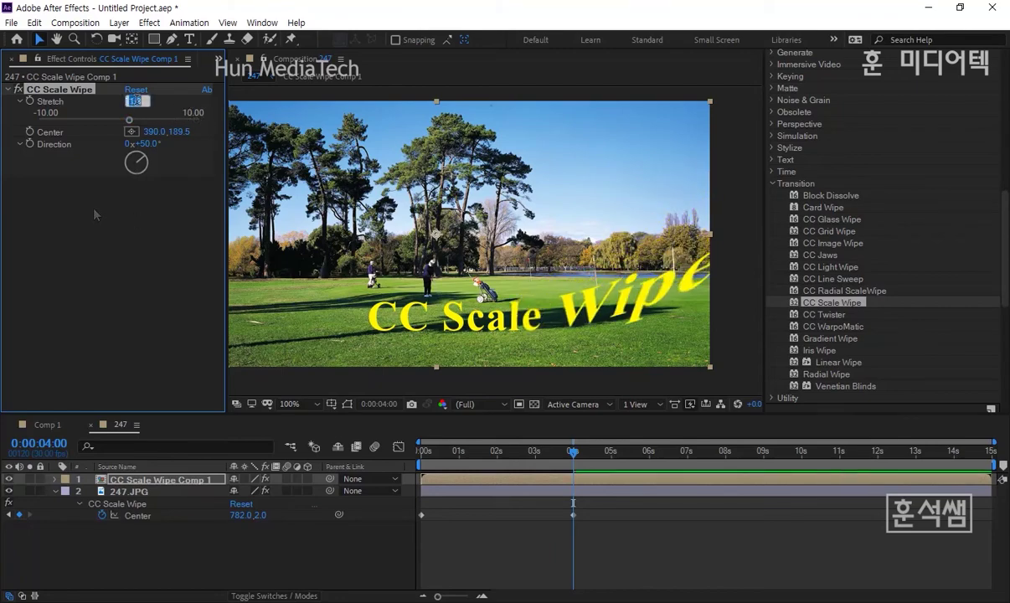
type("90")
key("Return")
left_click(144, 144)
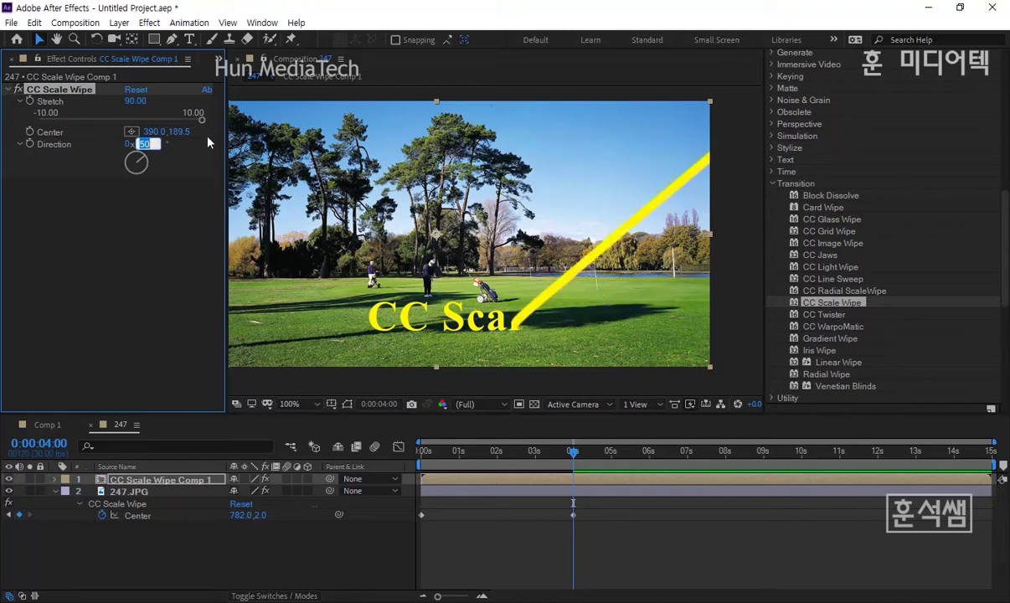
type("90")
key("Return")
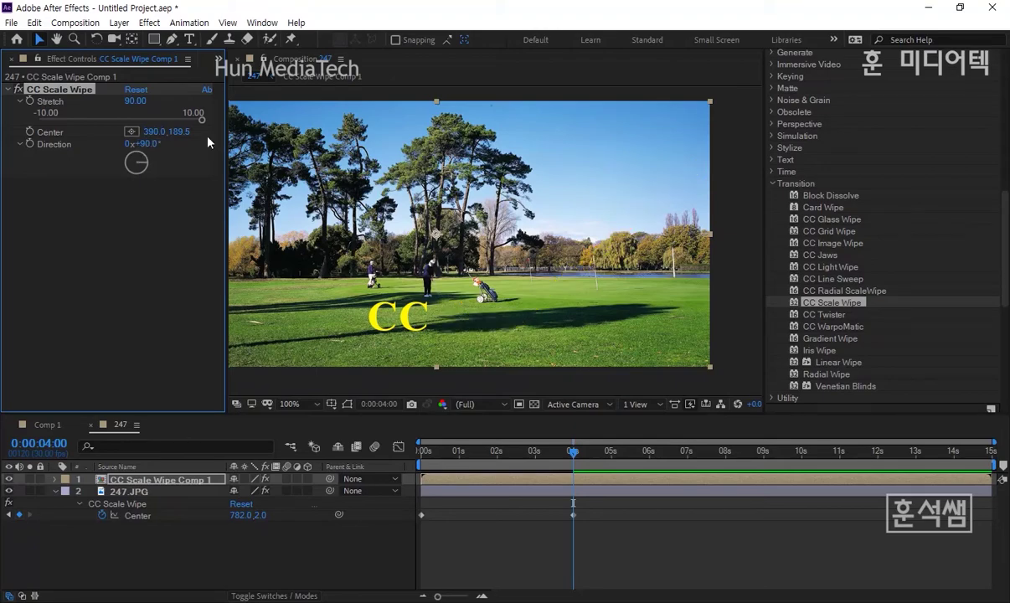
Step: Position the wipe Center at 288, 308 so the title is hidden
left_click(131, 132)
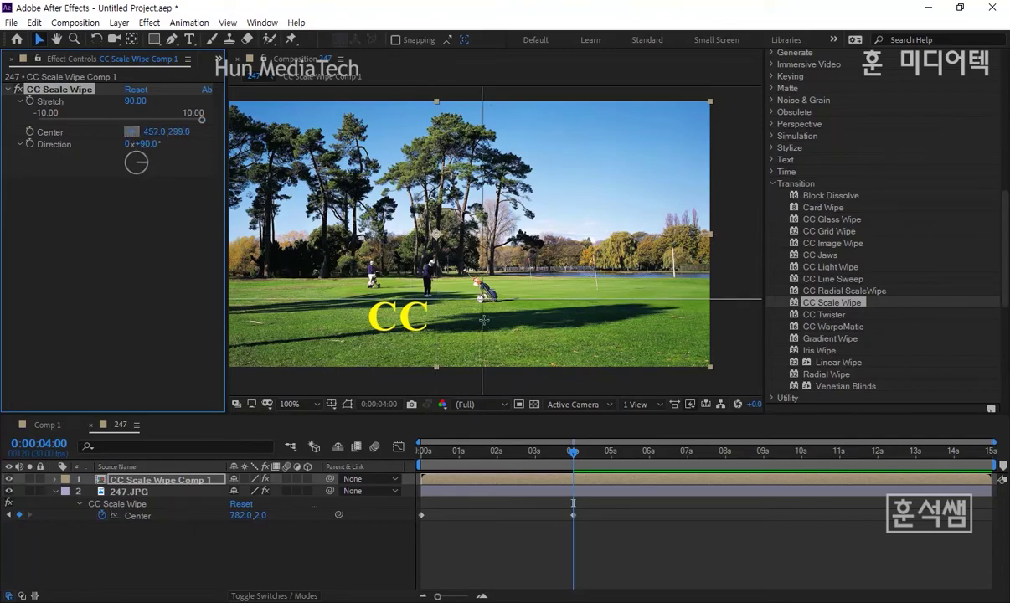
left_click(447, 316)
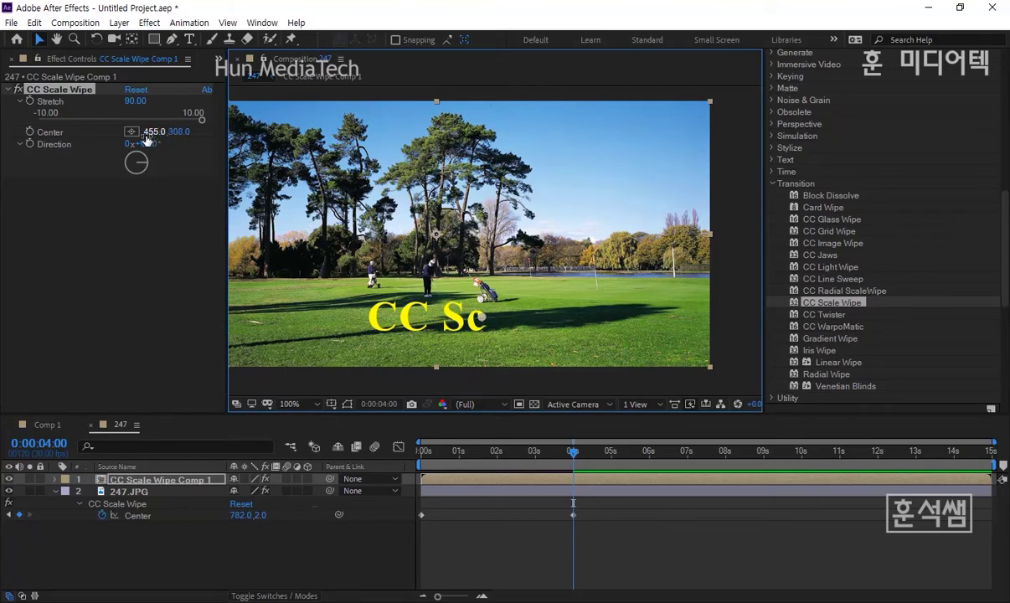
mouse_move(152, 132)
left_mouse_down()
mouse_move(119, 136)
mouse_move(134, 137)
left_mouse_up()
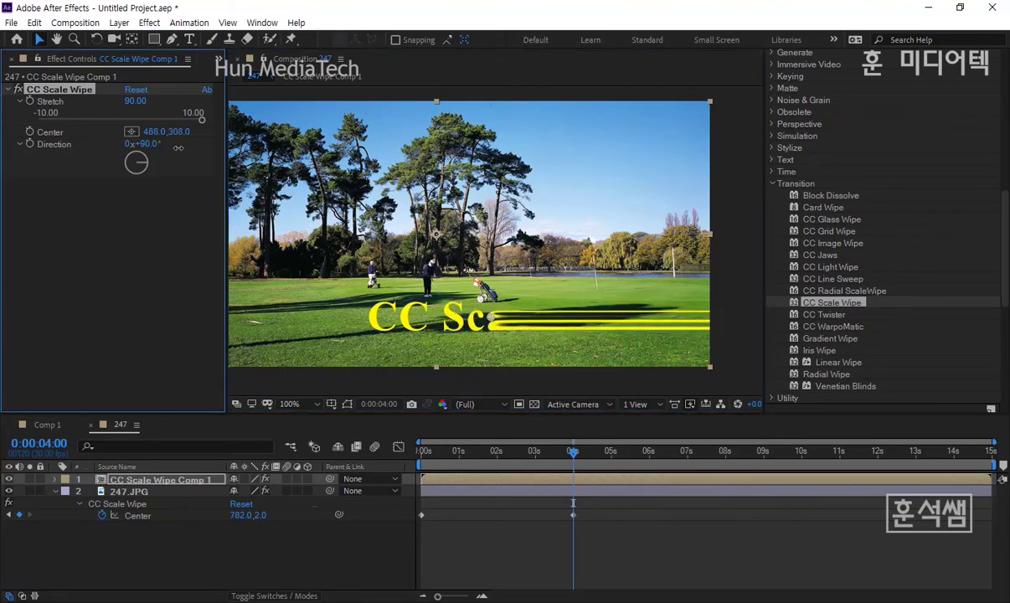
left_click(131, 132)
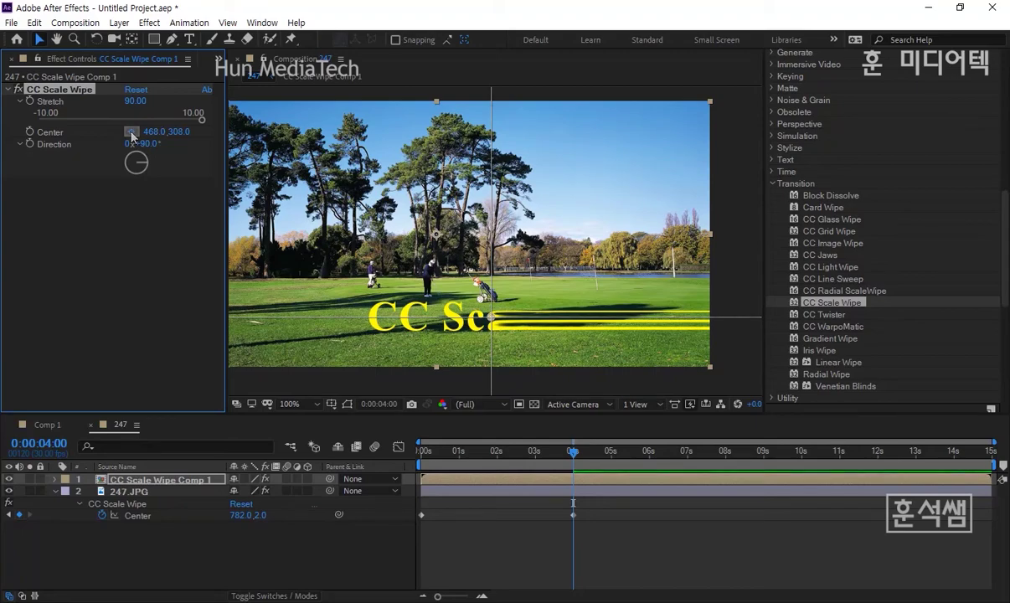
left_click(414, 316)
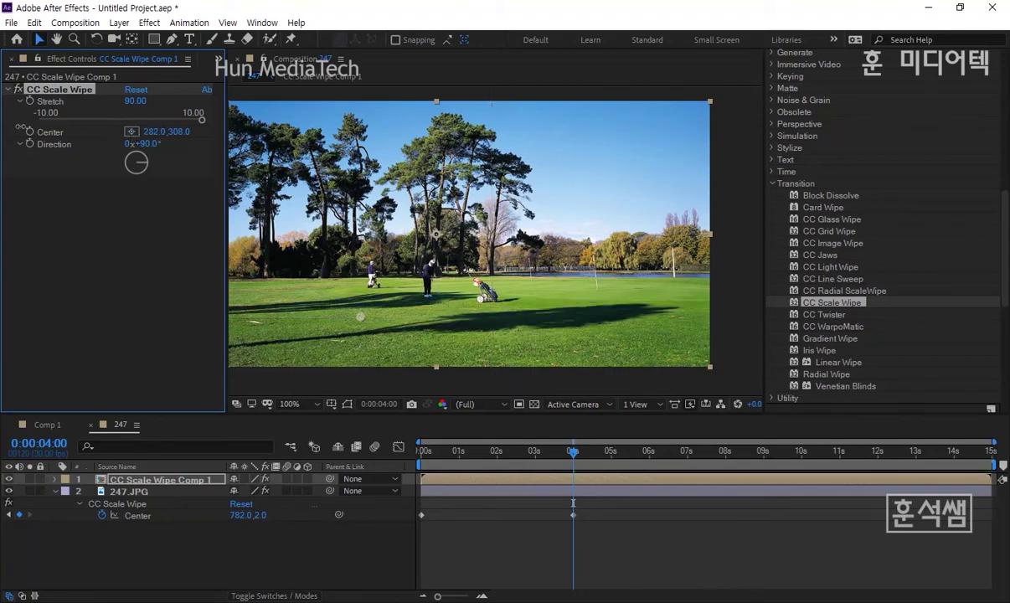
mouse_move(414, 316)
left_mouse_down()
mouse_move(688, 317)
mouse_move(348, 317)
left_mouse_up()
mouse_move(34, 151)
left_mouse_down()
mouse_move(113, 170)
mouse_move(69, 171)
mouse_move(86, 162)
left_mouse_up()
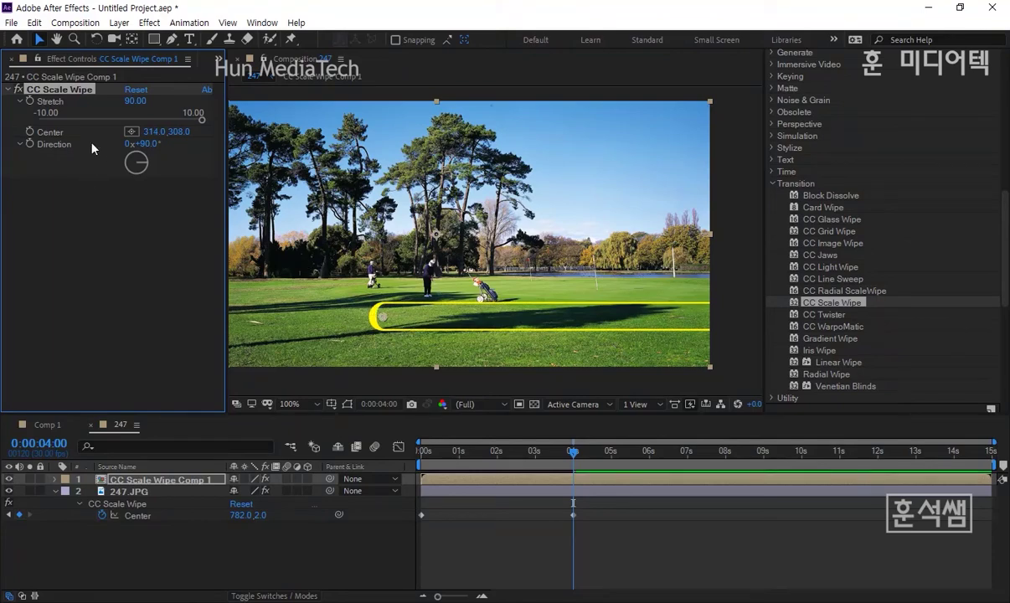
left_click_drag(149, 131, 132, 132)
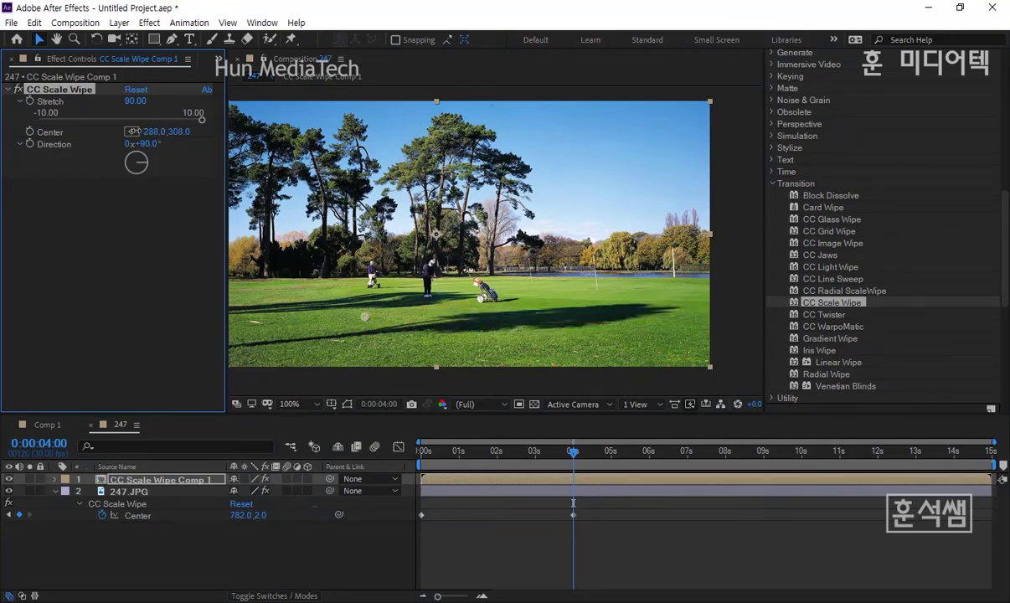
left_click(134, 131)
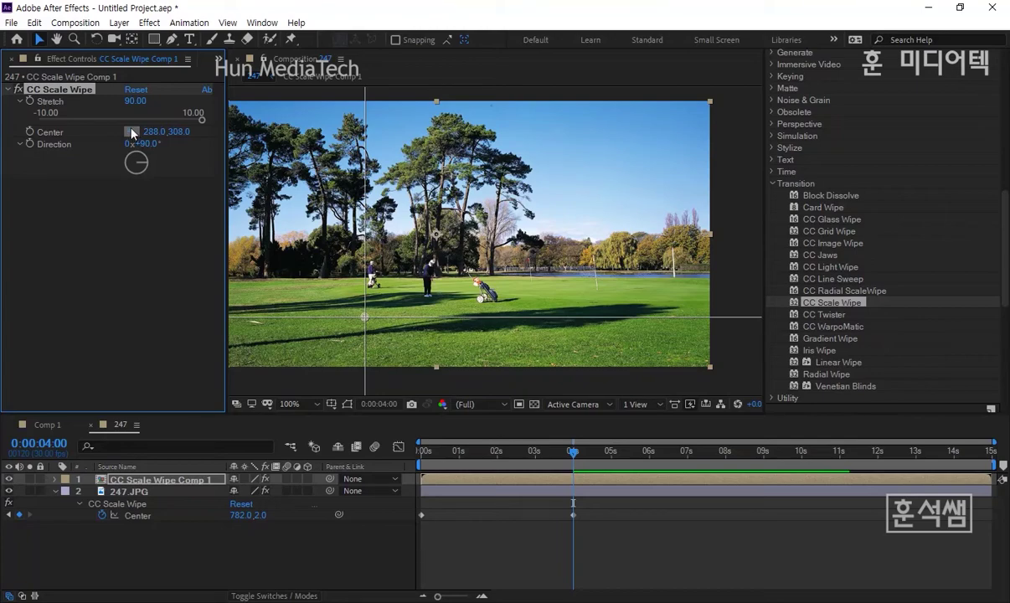
Step: Keyframe the wipe Center at 288, 308, then at 6 seconds move it to 703, 308
left_click(30, 132)
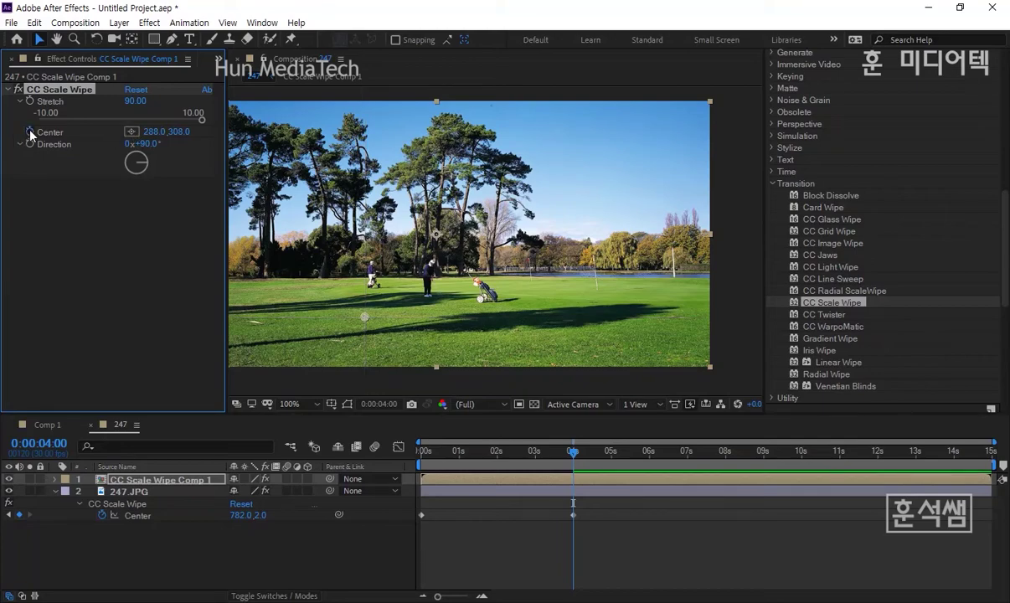
key("u")
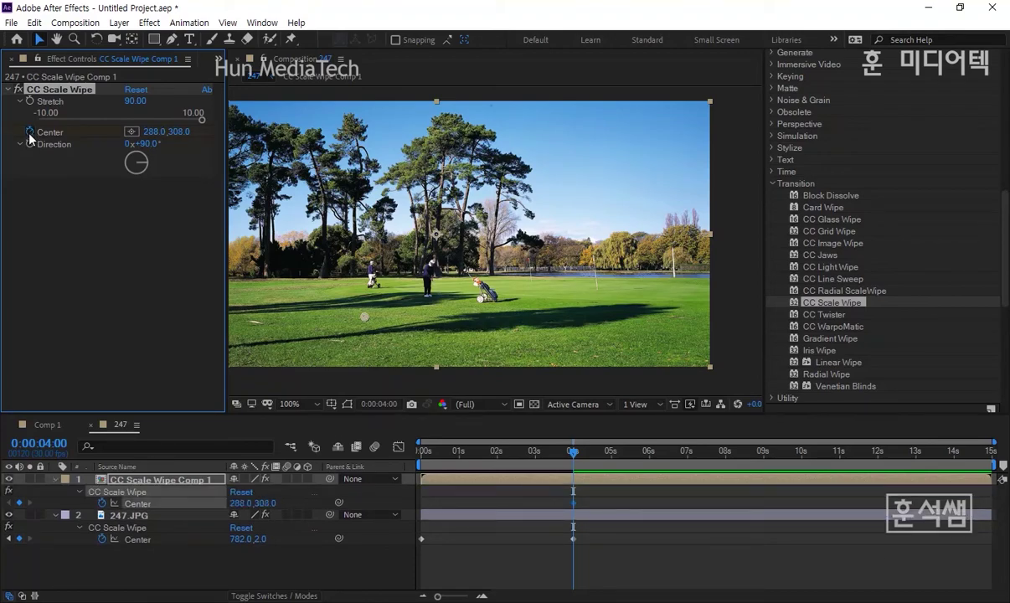
left_click(49, 443)
type("6")
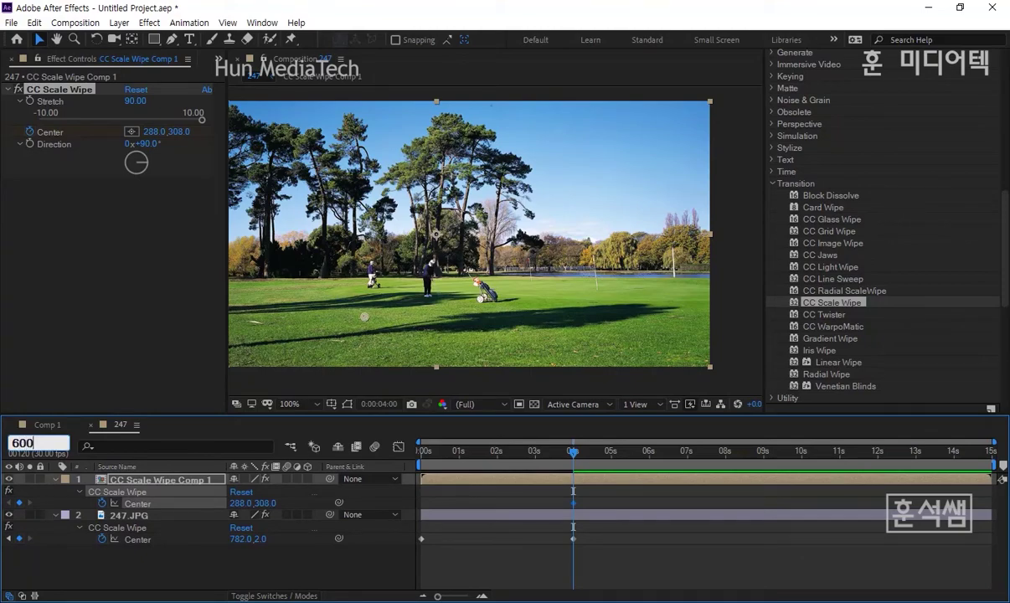
key("Return")
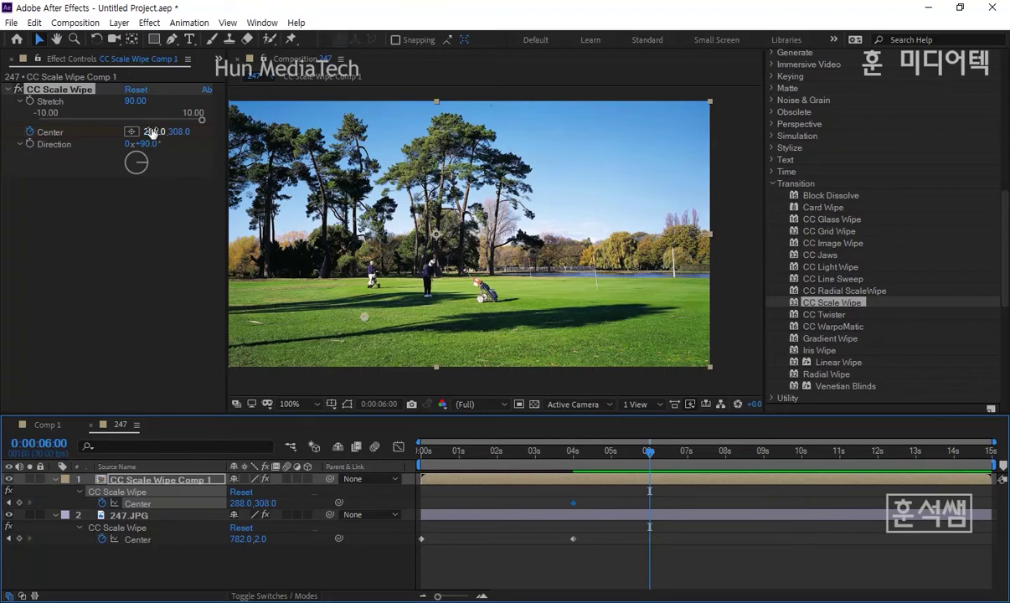
left_click_drag(155, 131, 429, 144)
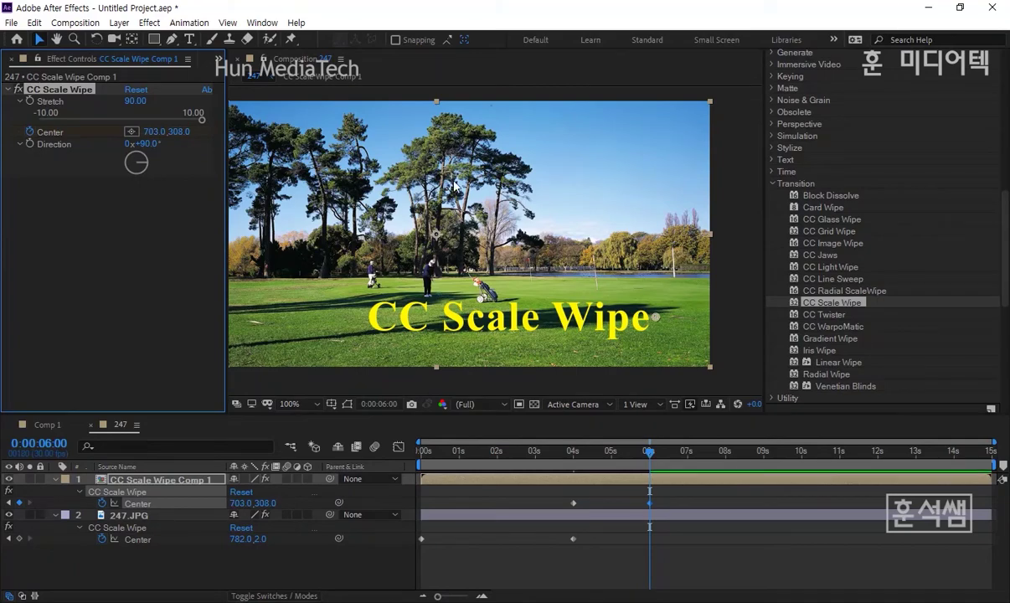
left_click(132, 131)
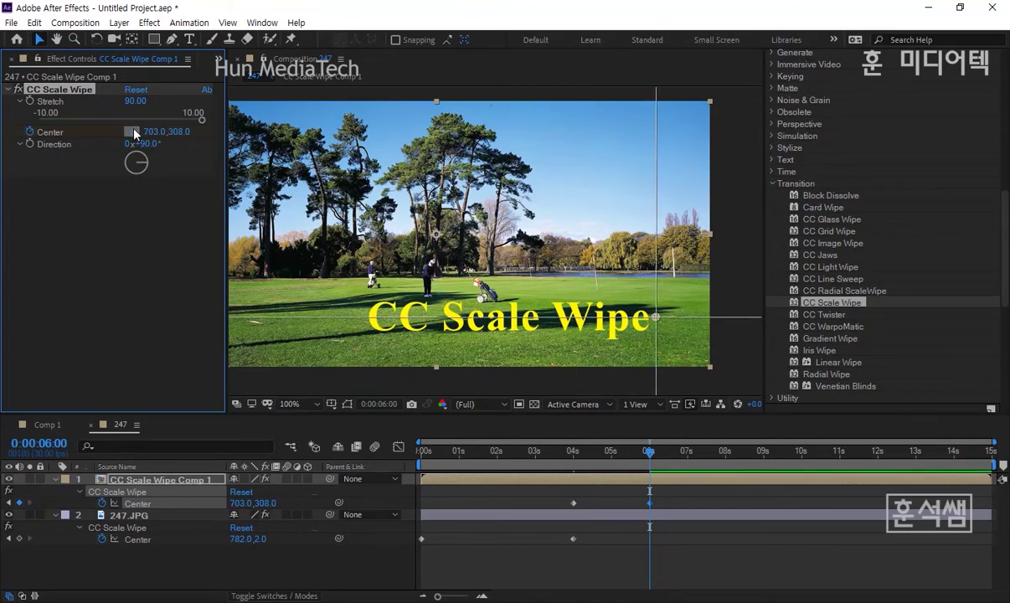
Step: Preview the wipe reveal repeatedly from just before it starts
left_click(573, 455)
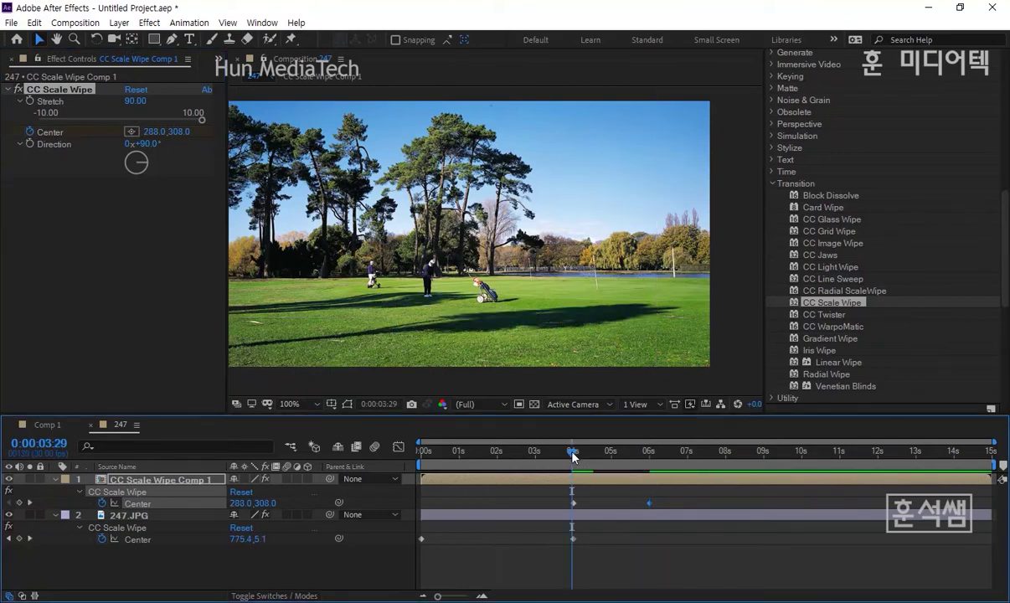
key("space")
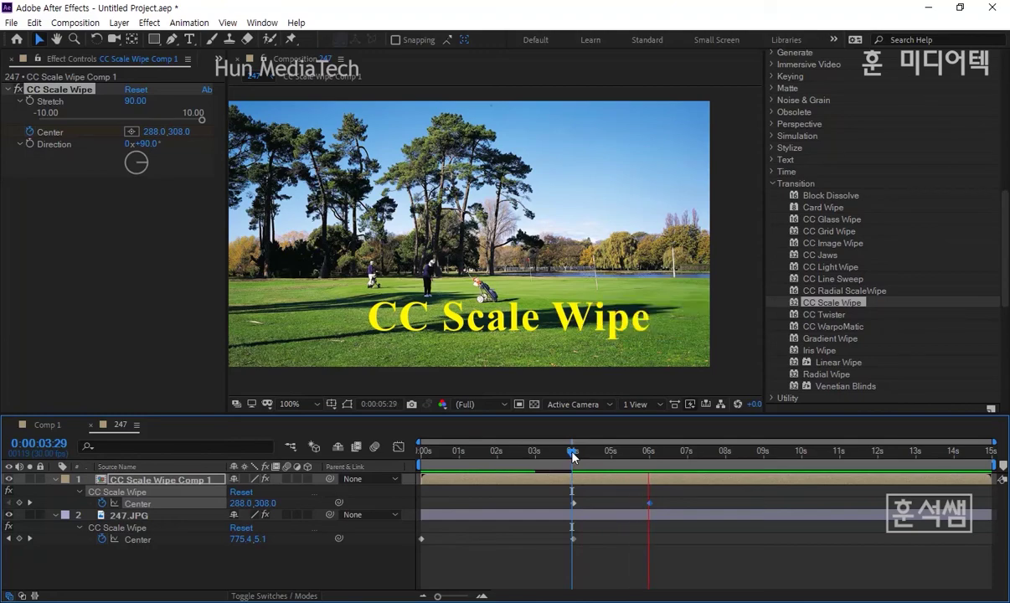
left_click(568, 452)
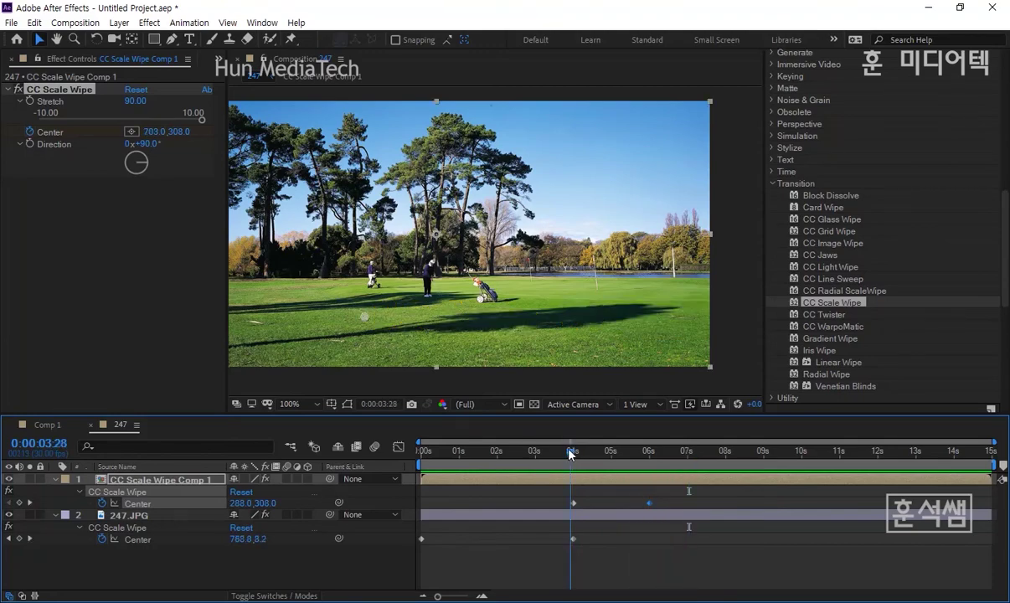
key("space")
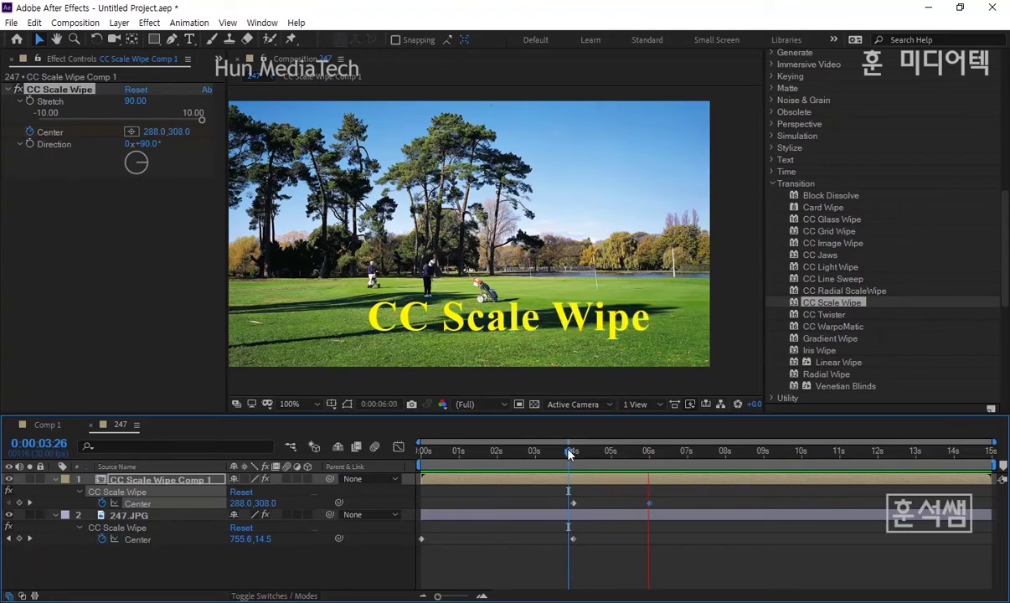
key("space")
left_click(568, 452)
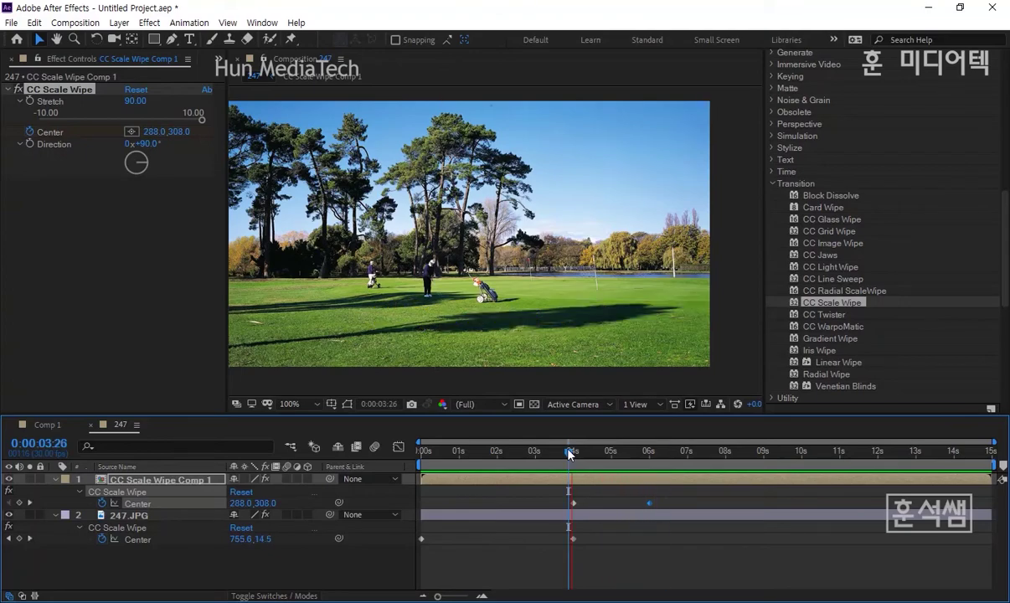
key("space")
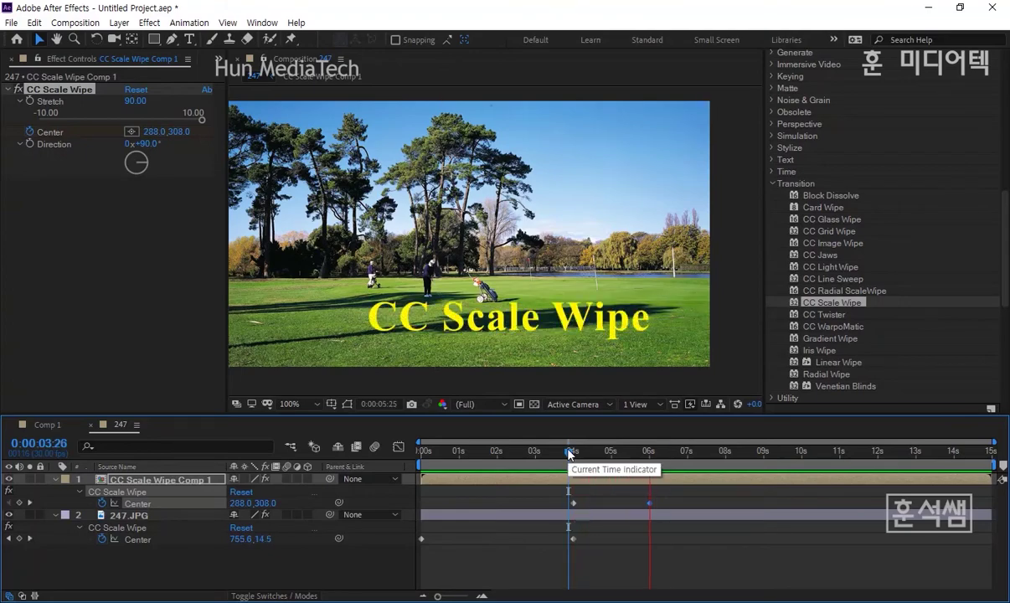
key("space")
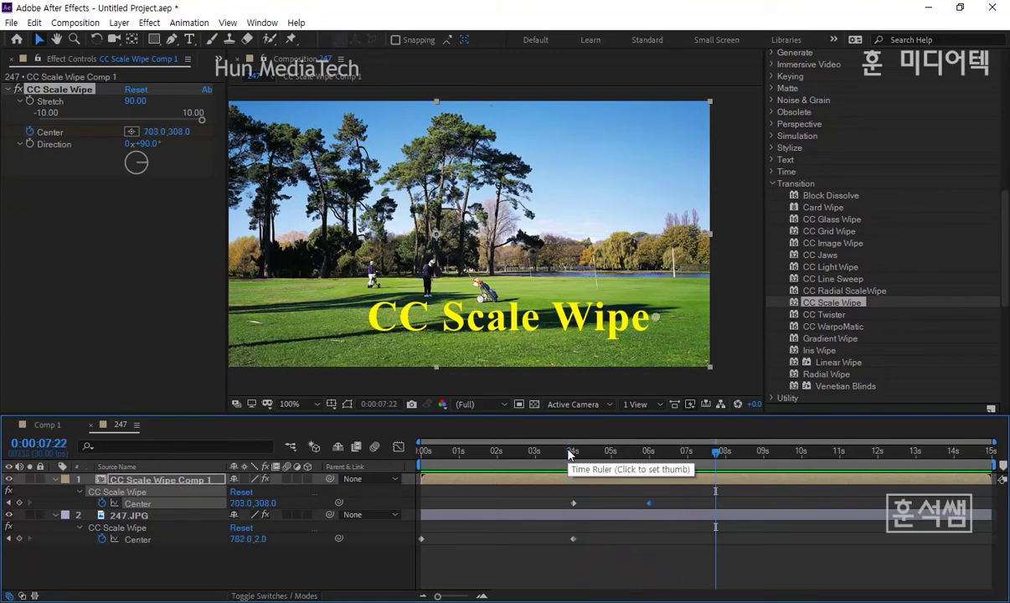
Step: Replay the wipe once more, then scrub to frames where the title is partly revealed
left_click(609, 453)
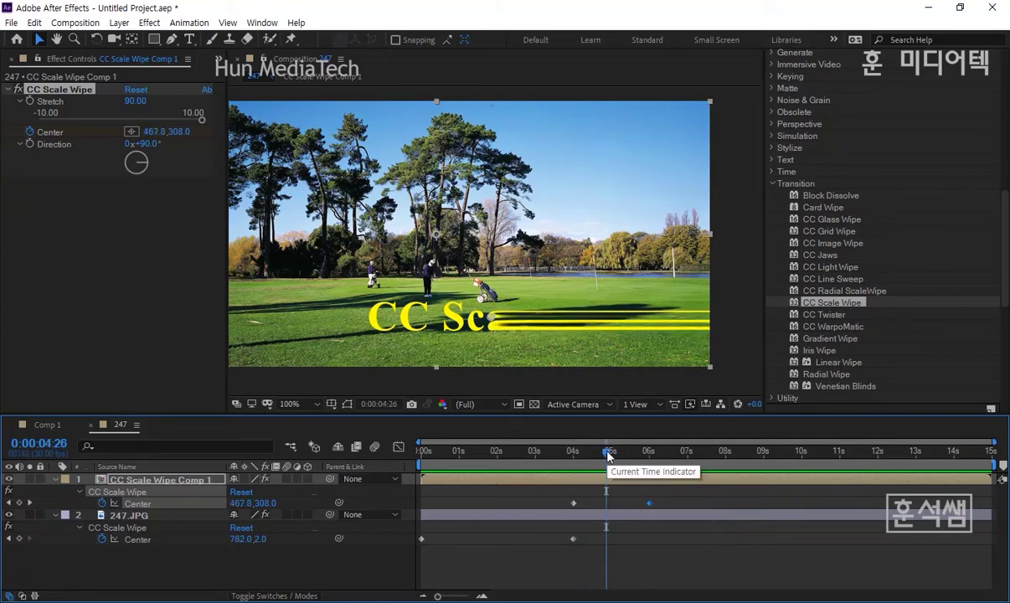
left_click_drag(609, 453, 569, 453)
key("space")
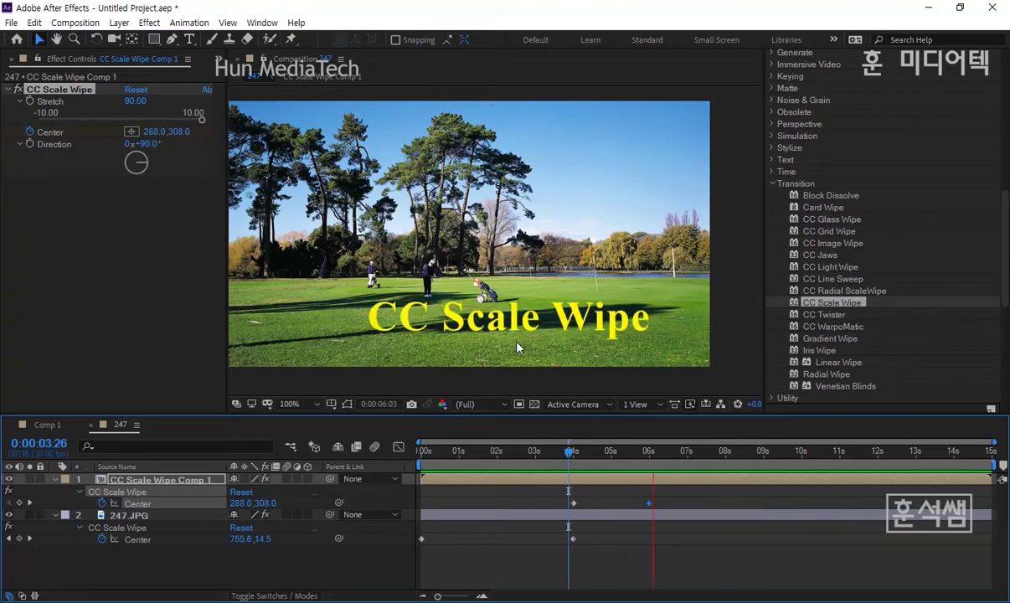
key("space")
left_click(611, 453)
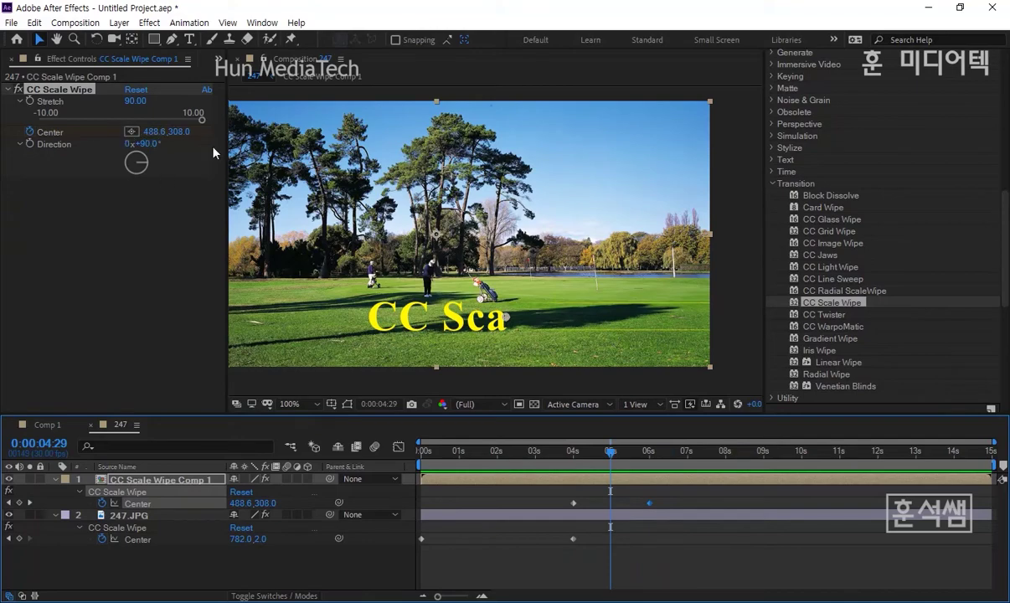
mouse_move(619, 454)
left_mouse_down()
mouse_move(645, 460)
mouse_move(616, 454)
left_mouse_up()
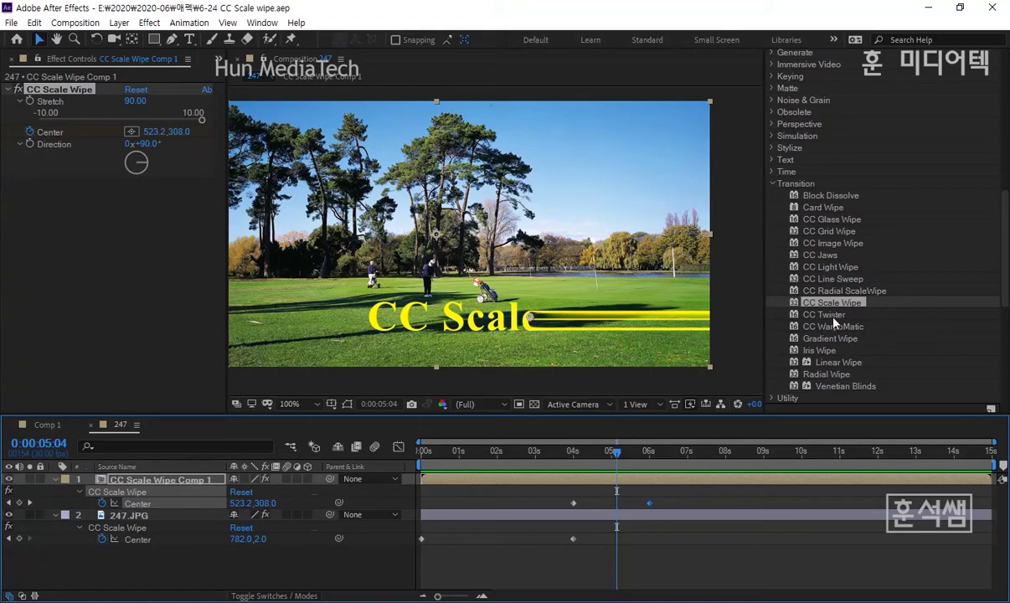
Step: Create a new composition from 모델1.jpg with New Comp from Selection
left_click(828, 314)
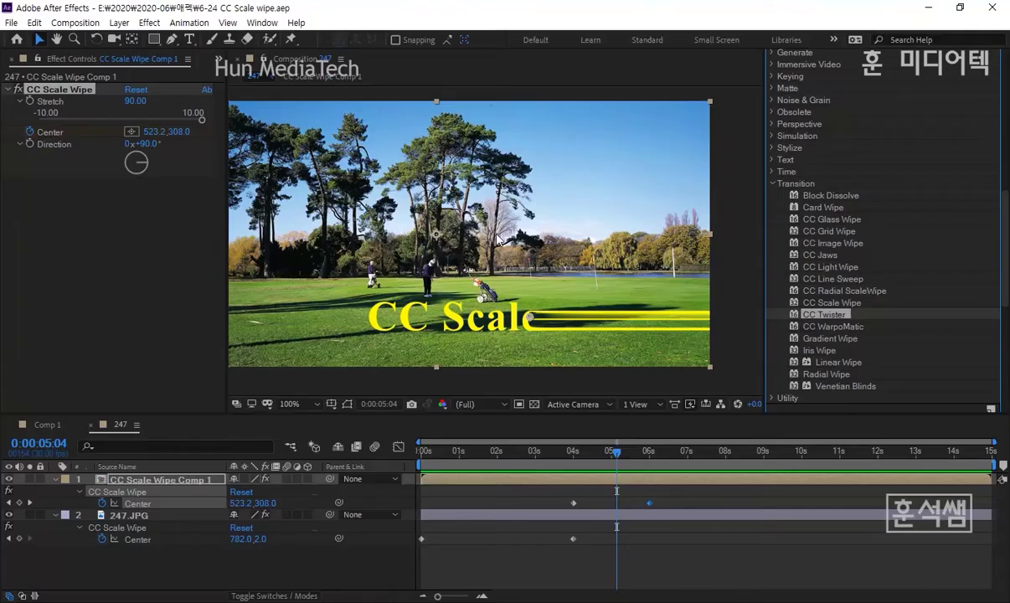
left_click(219, 58)
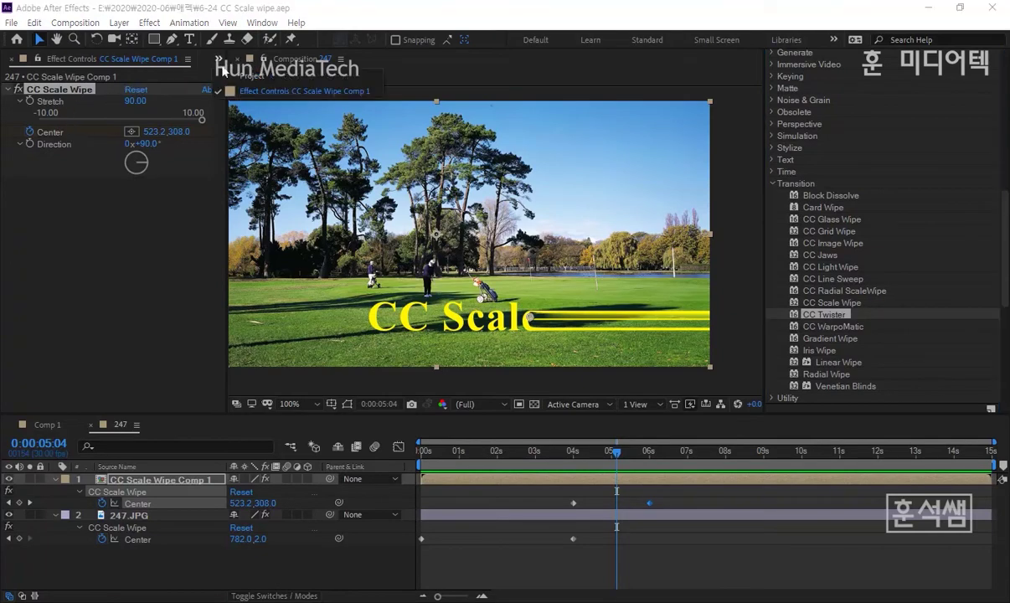
left_click(245, 76)
key("Down")
key("Down")
key("Down")
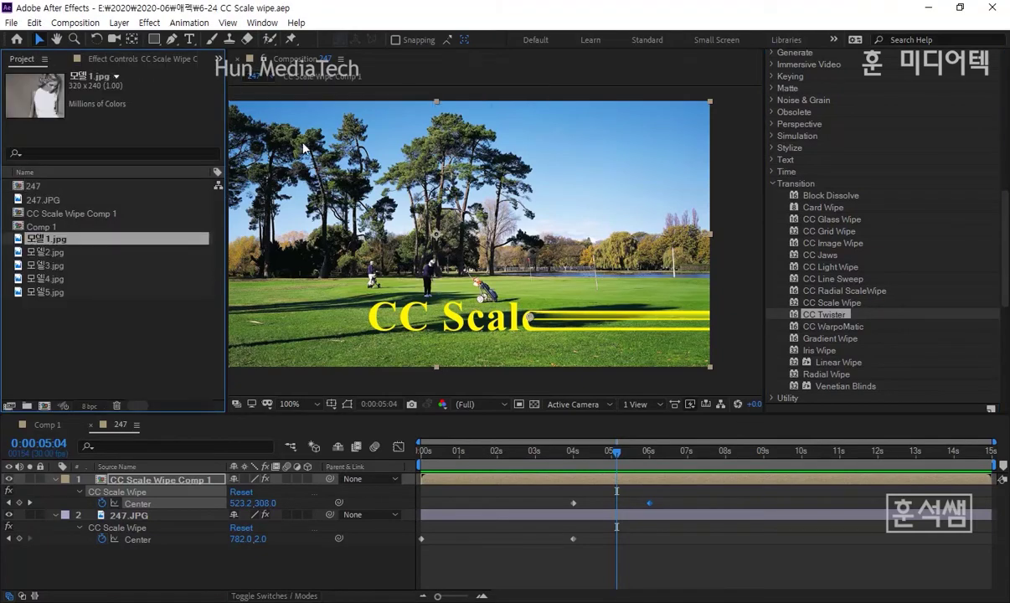
right_click(59, 243)
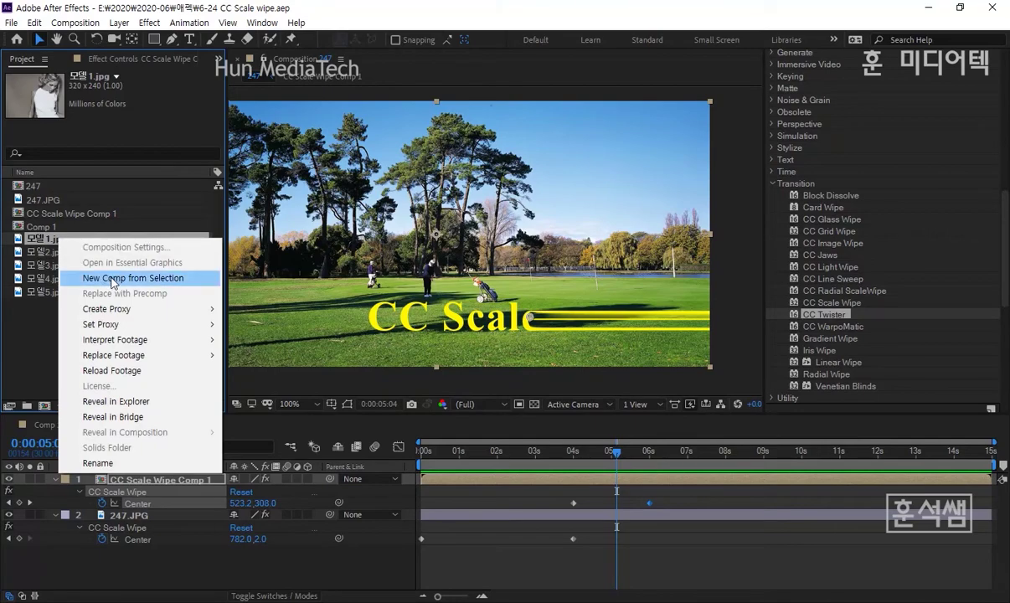
left_click(113, 282)
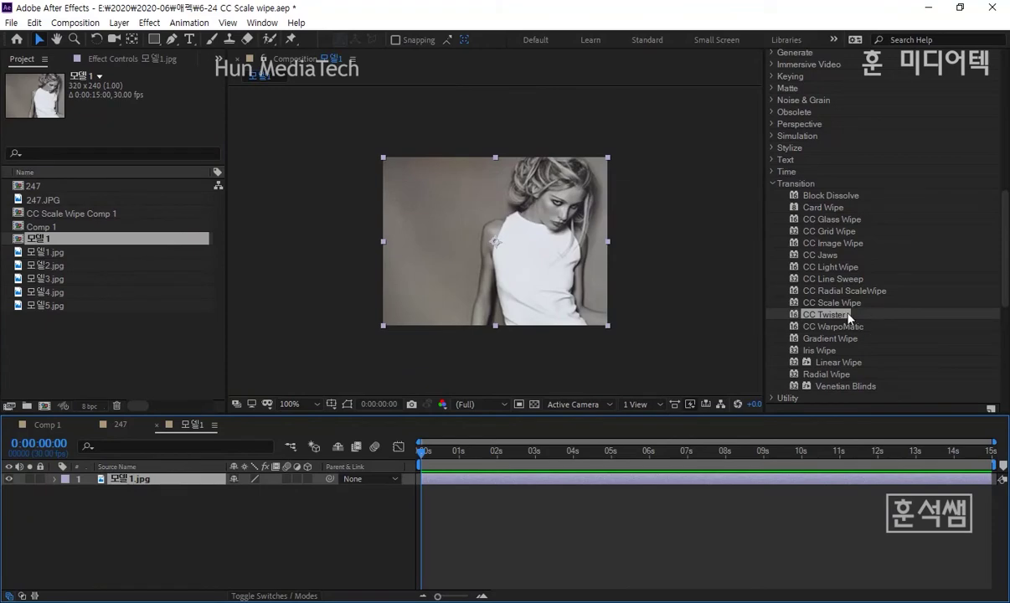
Step: Apply CC Twister to the 모델1.jpg layer and test Completion values up to about 72%
left_click_drag(847, 317, 568, 275)
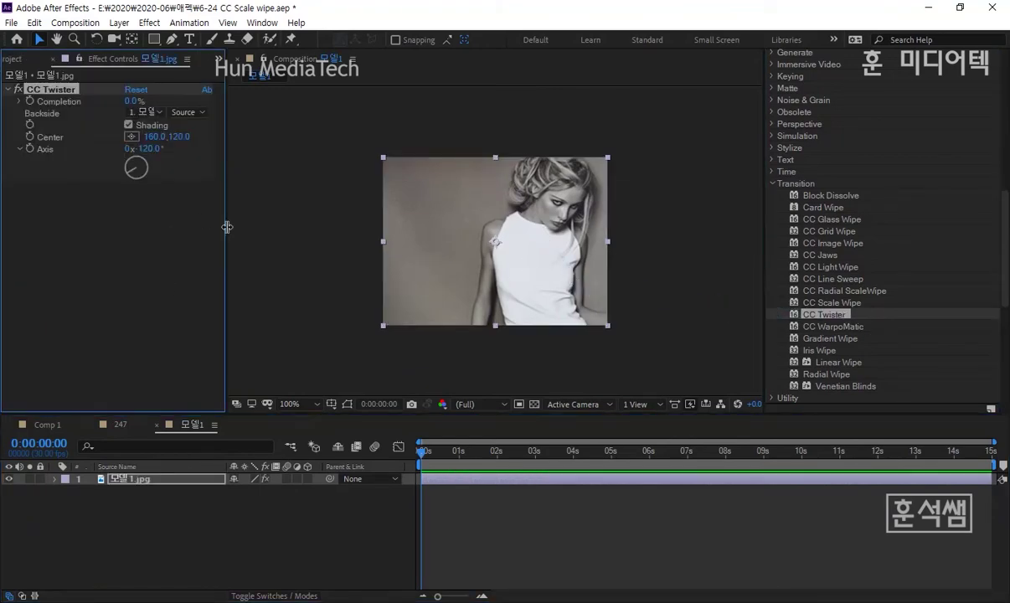
left_click_drag(226, 227, 253, 227)
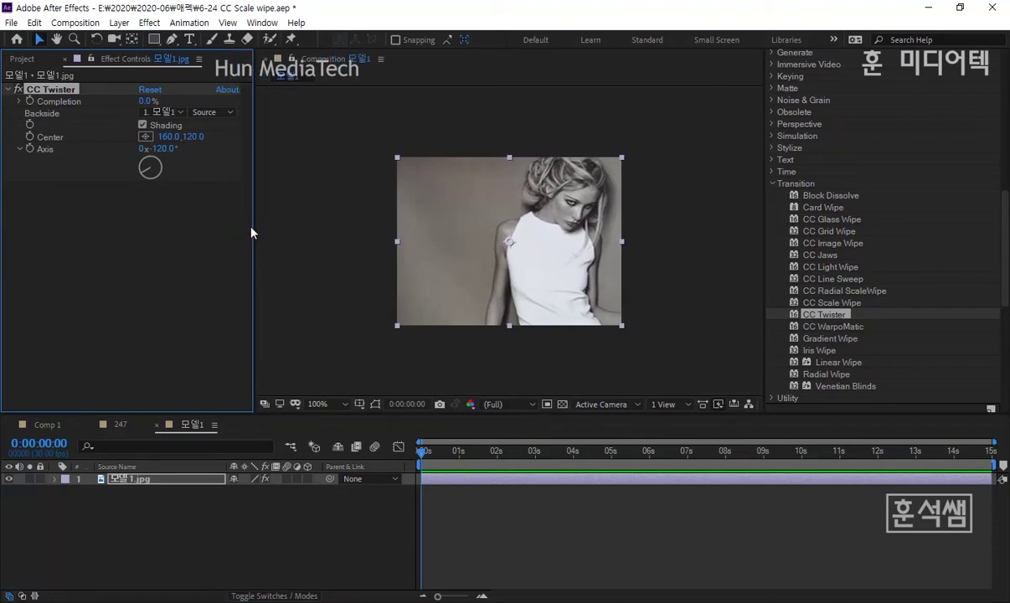
left_click(21, 101)
mouse_move(35, 120)
left_mouse_down()
mouse_move(166, 133)
mouse_move(48, 113)
left_mouse_up()
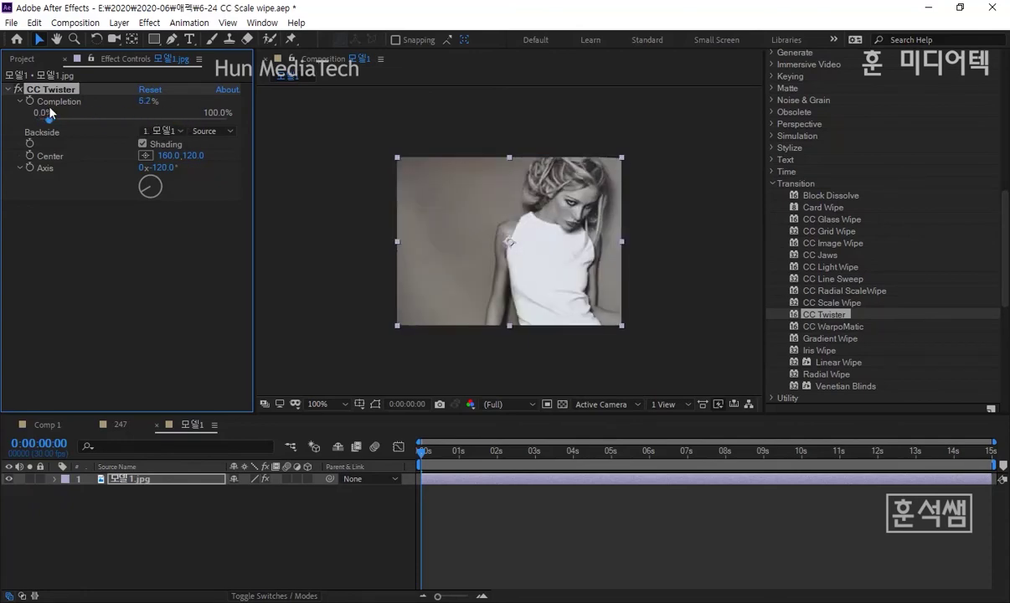
left_click_drag(49, 113, 104, 107)
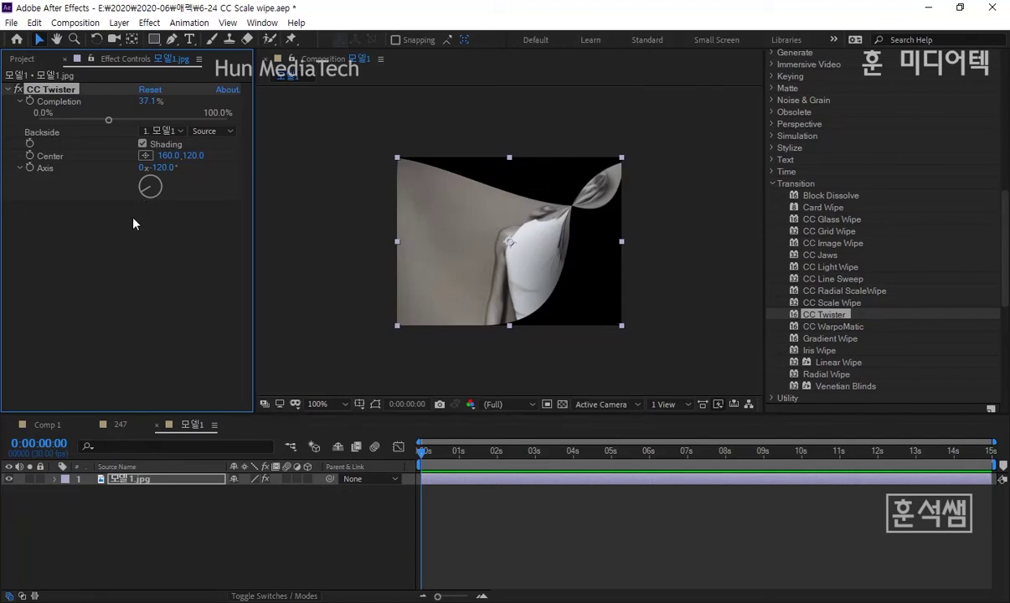
mouse_move(108, 119)
left_mouse_down()
mouse_move(170, 127)
mouse_move(82, 131)
left_mouse_up()
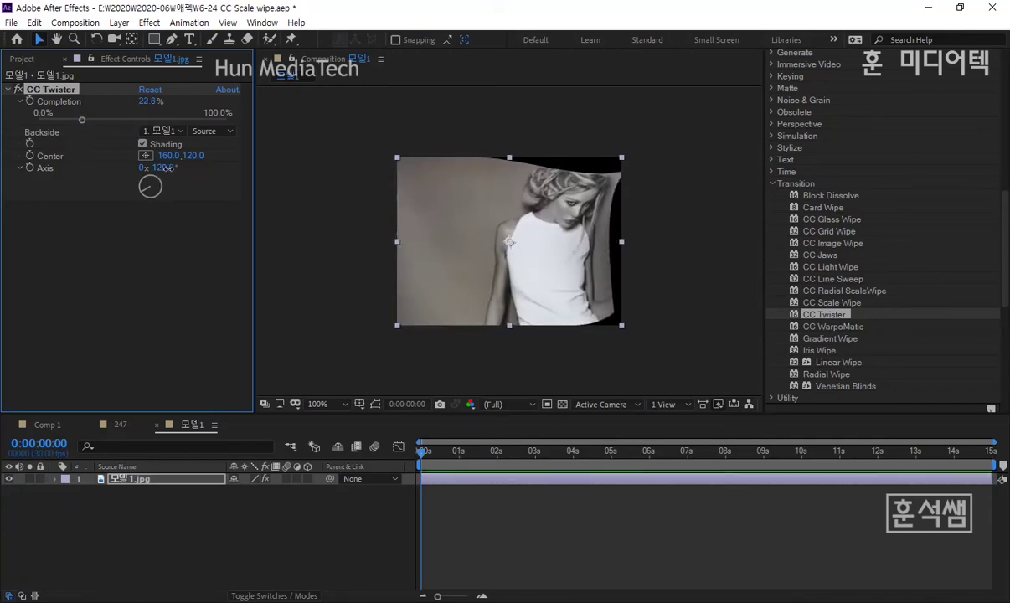
left_click_drag(166, 169, 168, 169)
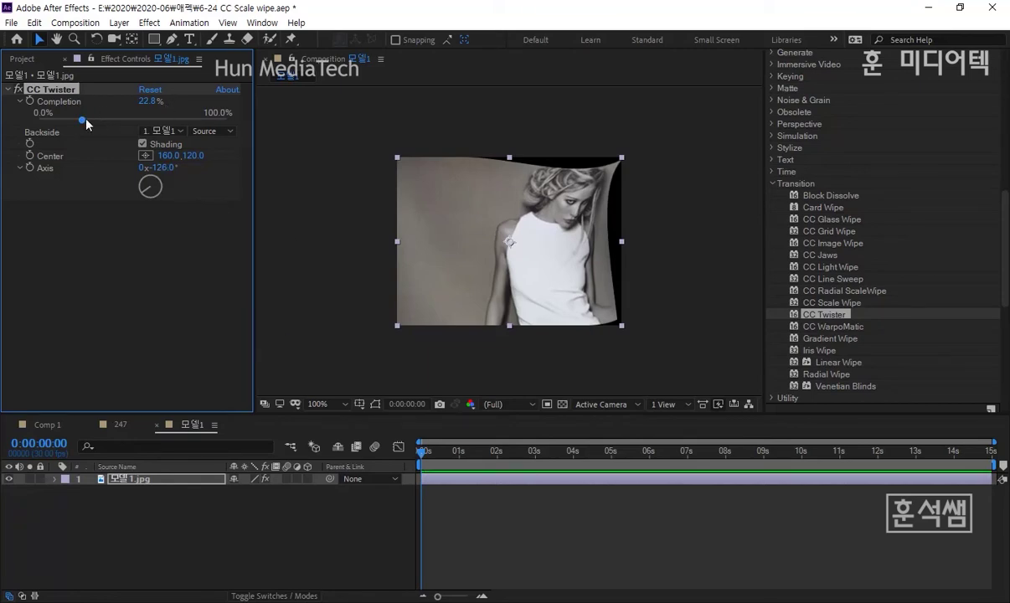
left_click_drag(82, 119, 159, 122)
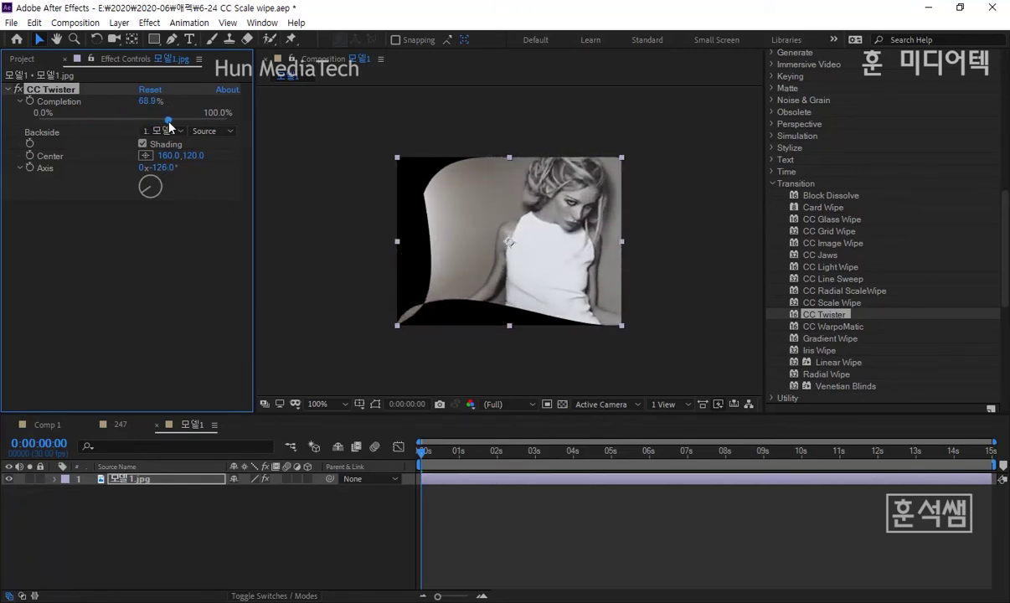
left_click_drag(159, 122, 175, 129)
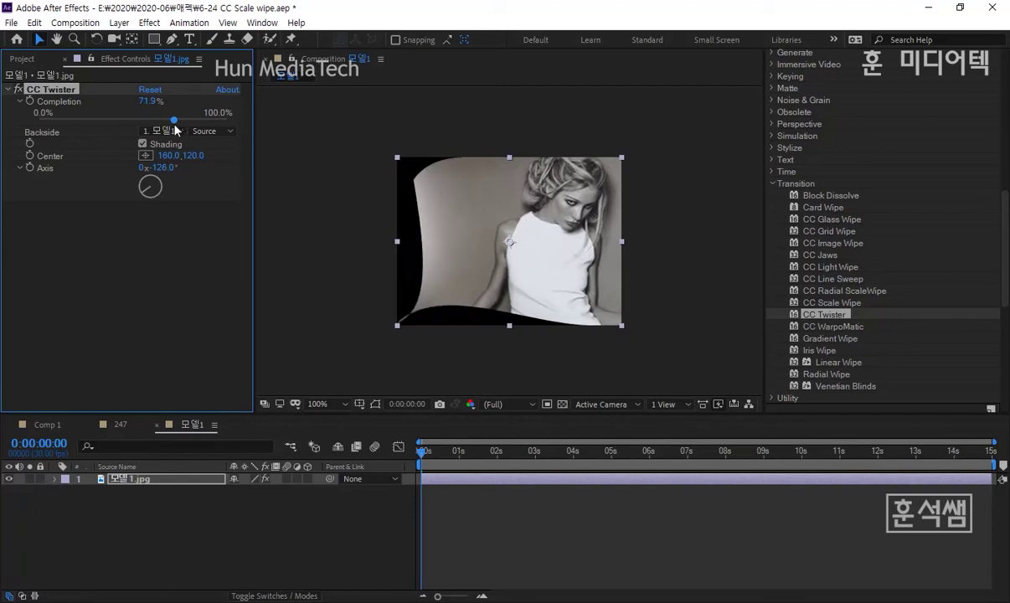
Step: Set the Twister Axis to -127° and bring Completion back to 0%
left_click(162, 167)
left_click_drag(168, 167, 228, 177)
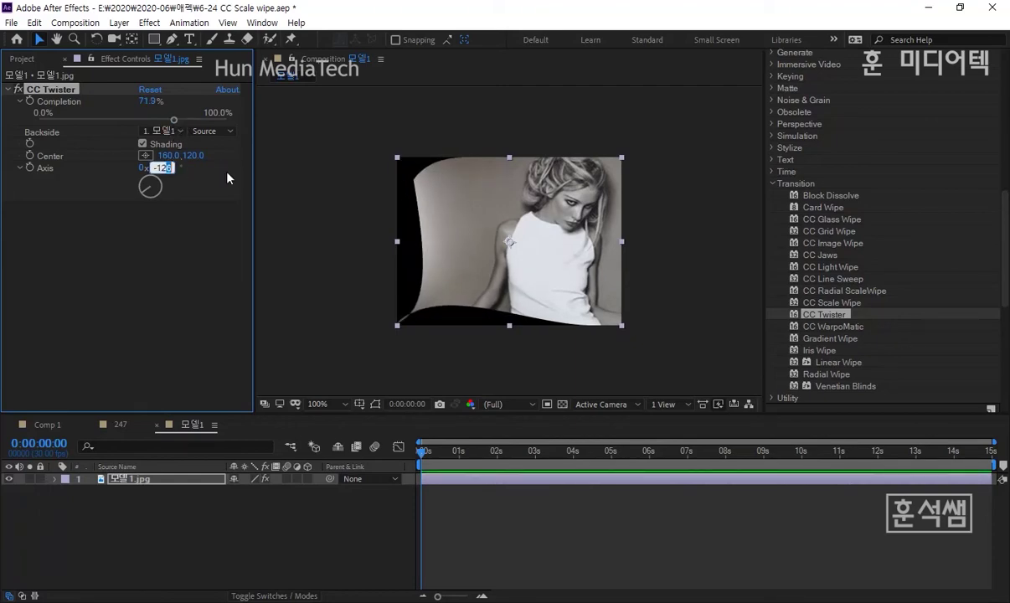
type("7")
key("Return")
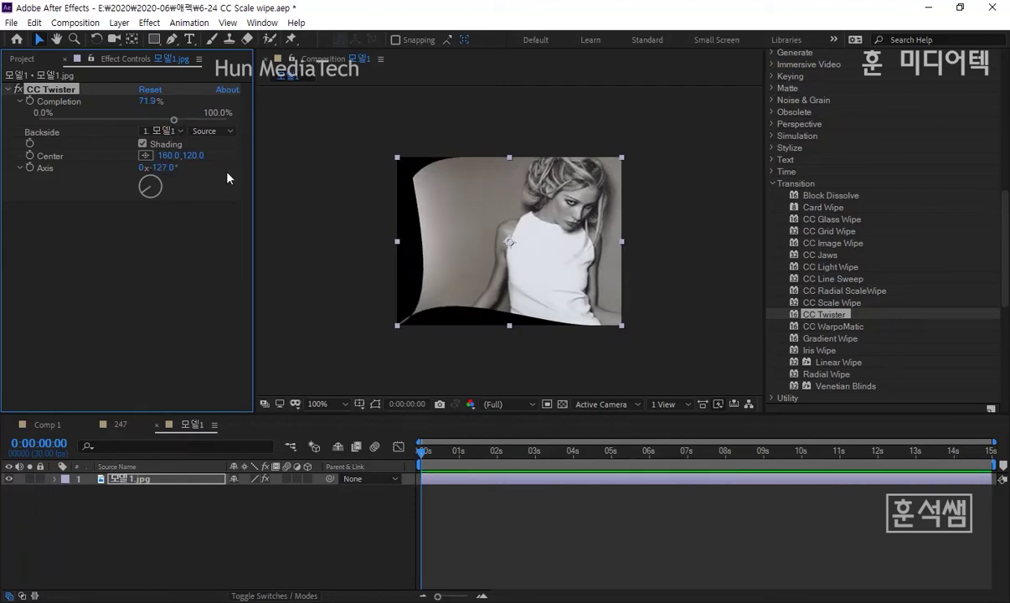
left_click(162, 167)
left_click_drag(172, 119, 106, 120)
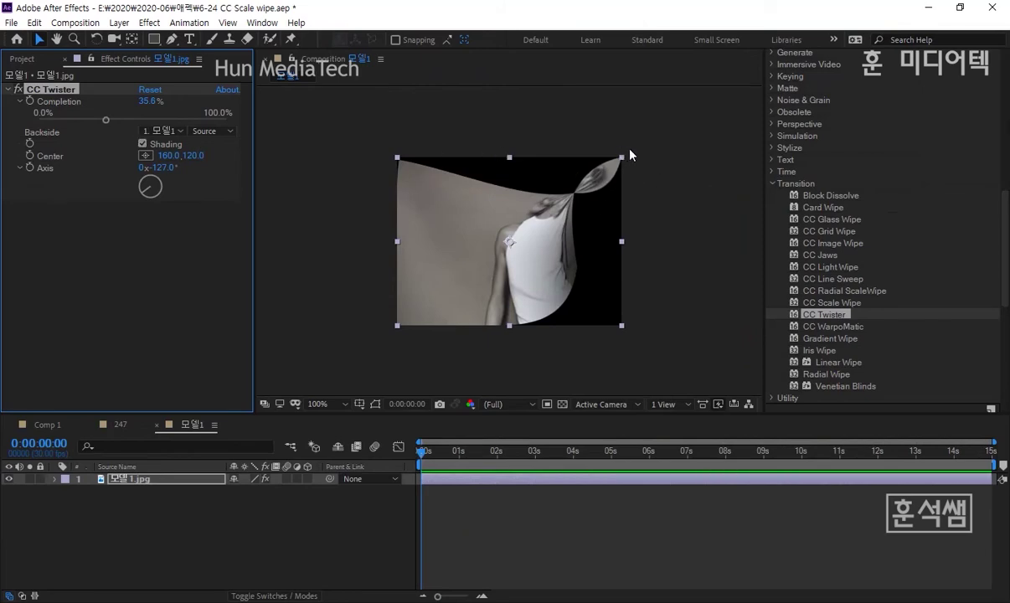
left_click_drag(90, 121, 23, 117)
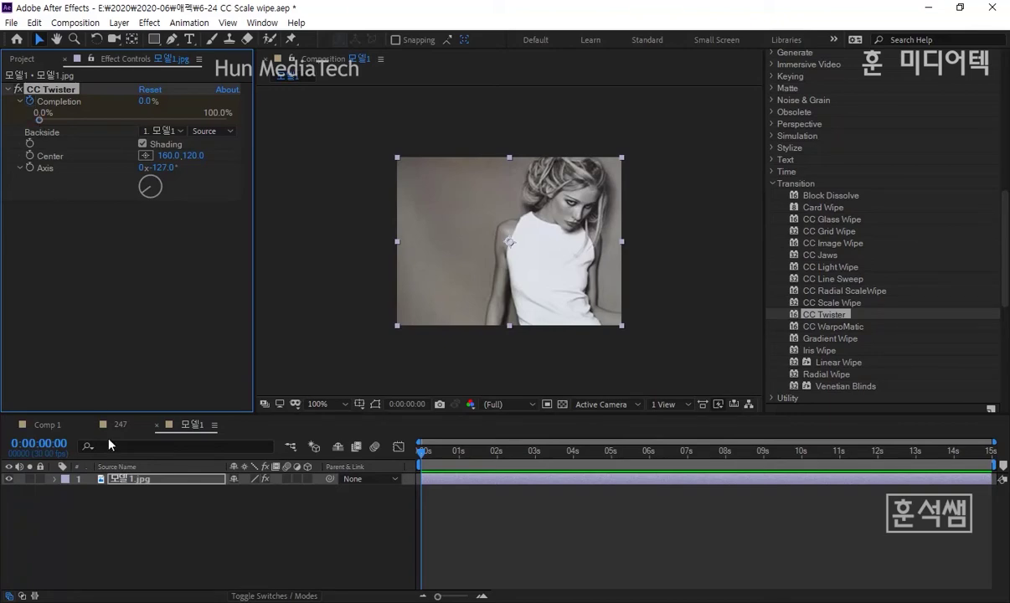
Step: Keyframe CC Twister Completion to reach 100% at 2 seconds
left_click_drag(118, 412, 118, 375)
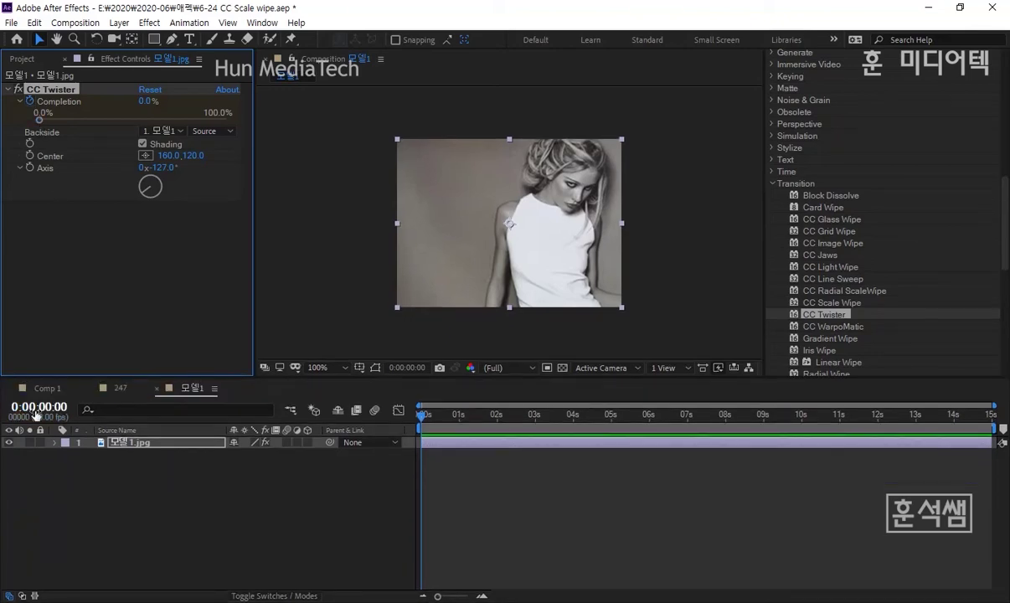
left_click(38, 406)
type("2")
key("Return")
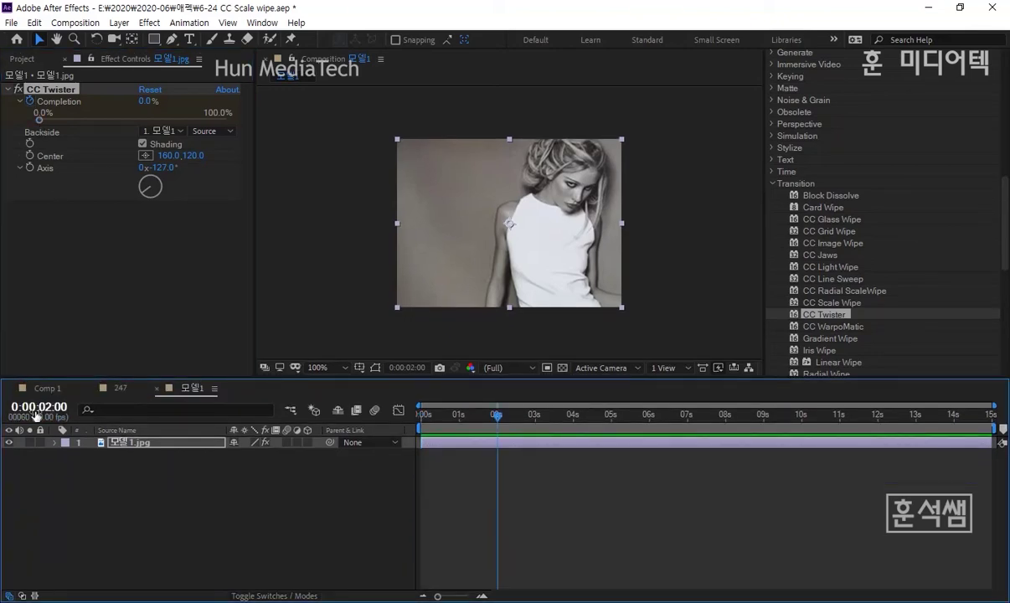
key("u")
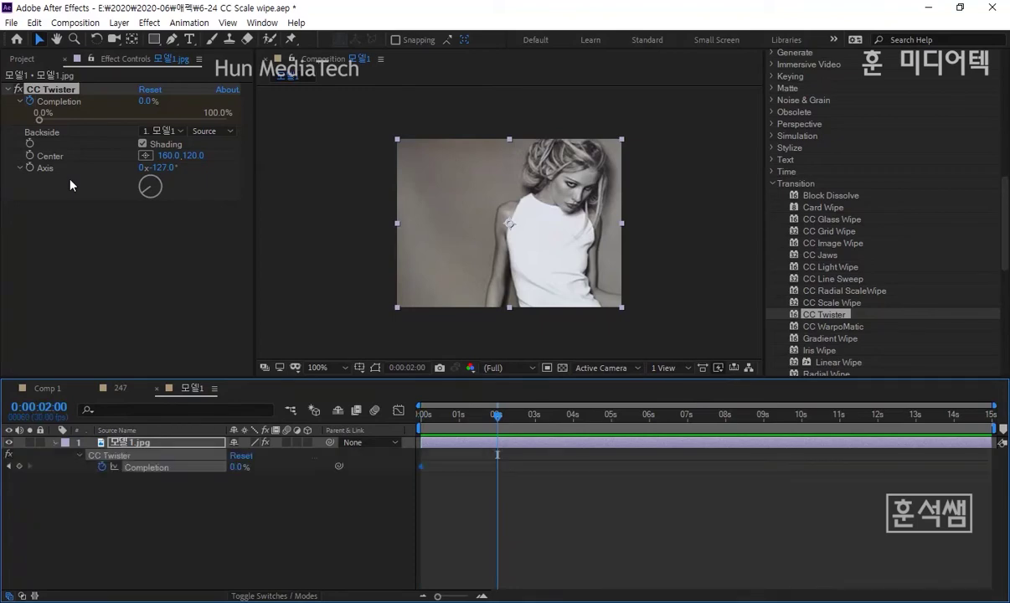
left_click_drag(40, 121, 258, 128)
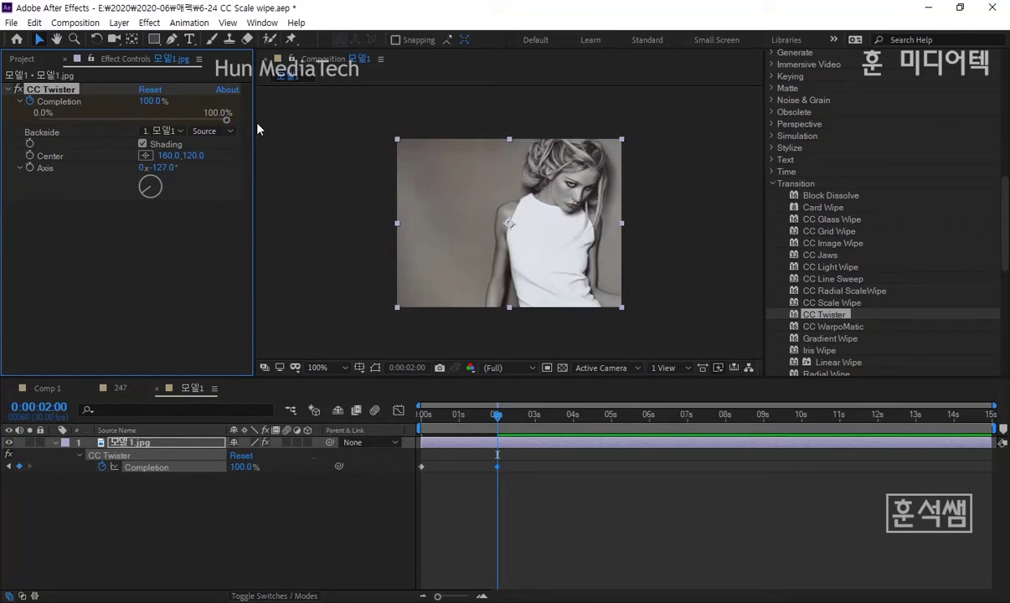
Step: Preview the twist from the start of the timeline three times
key("Home")
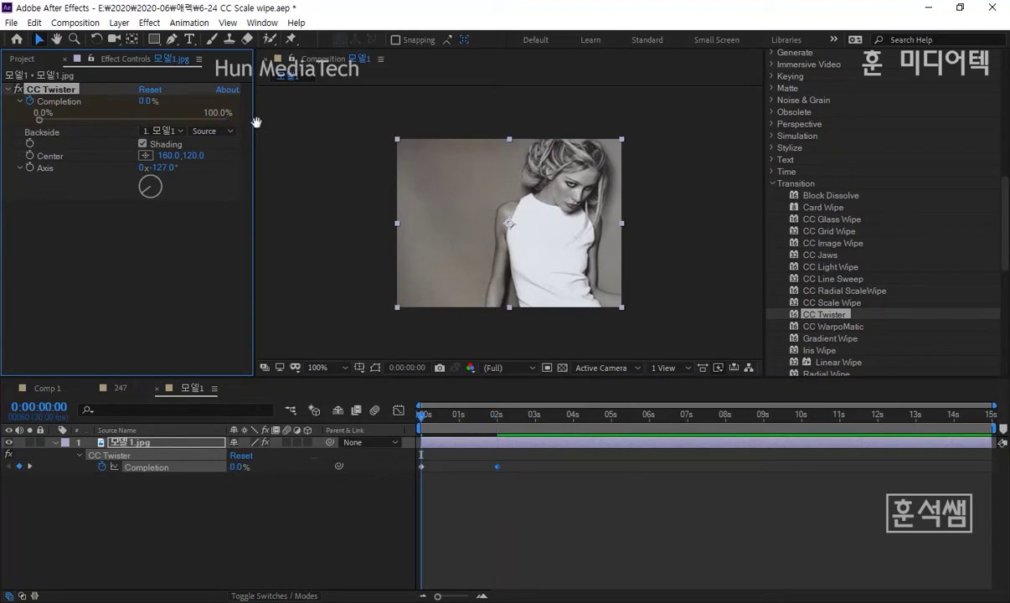
key("space")
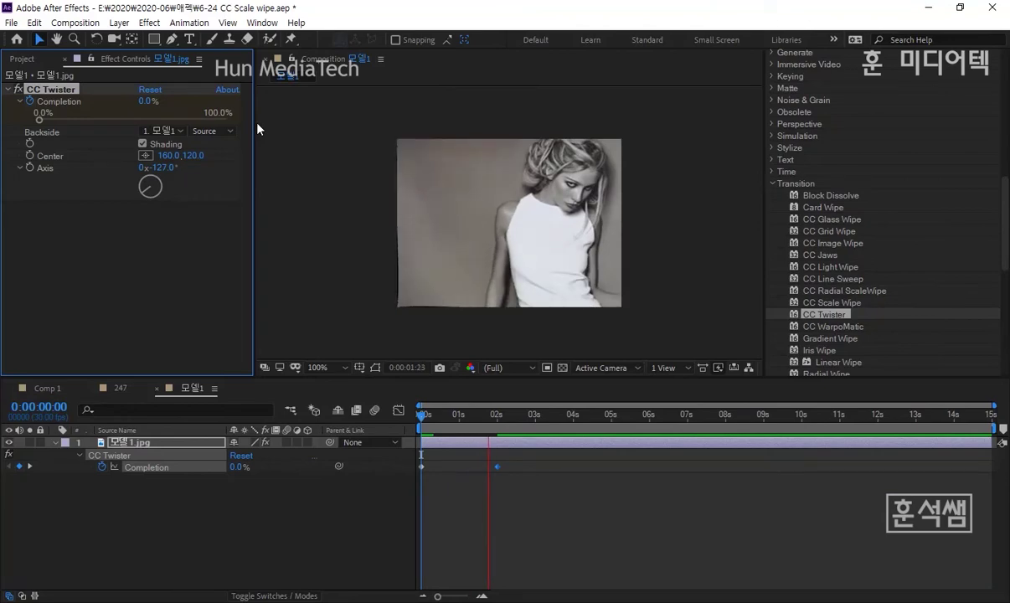
key("space")
key("Home")
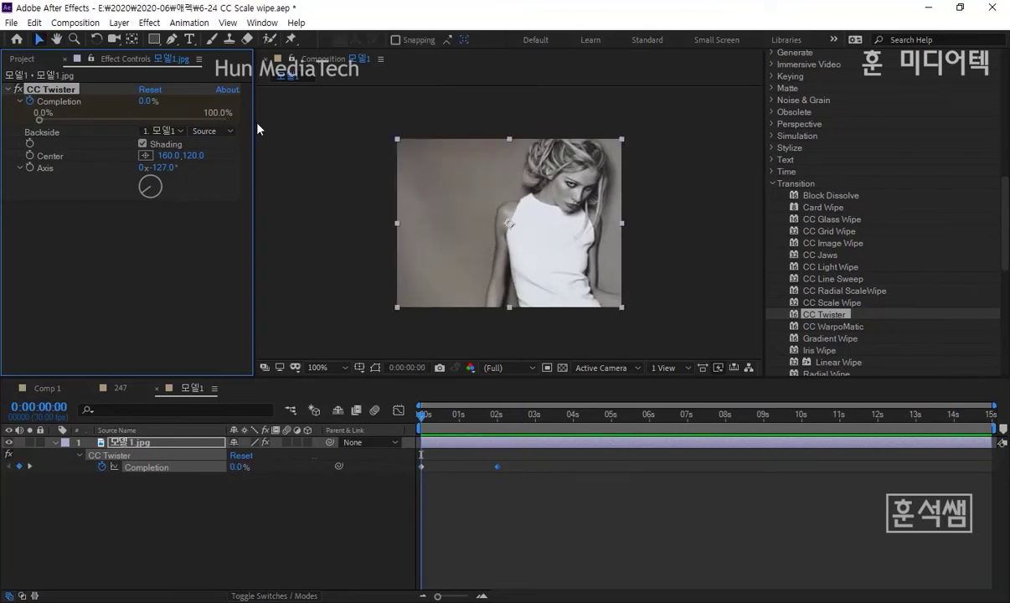
key("space")
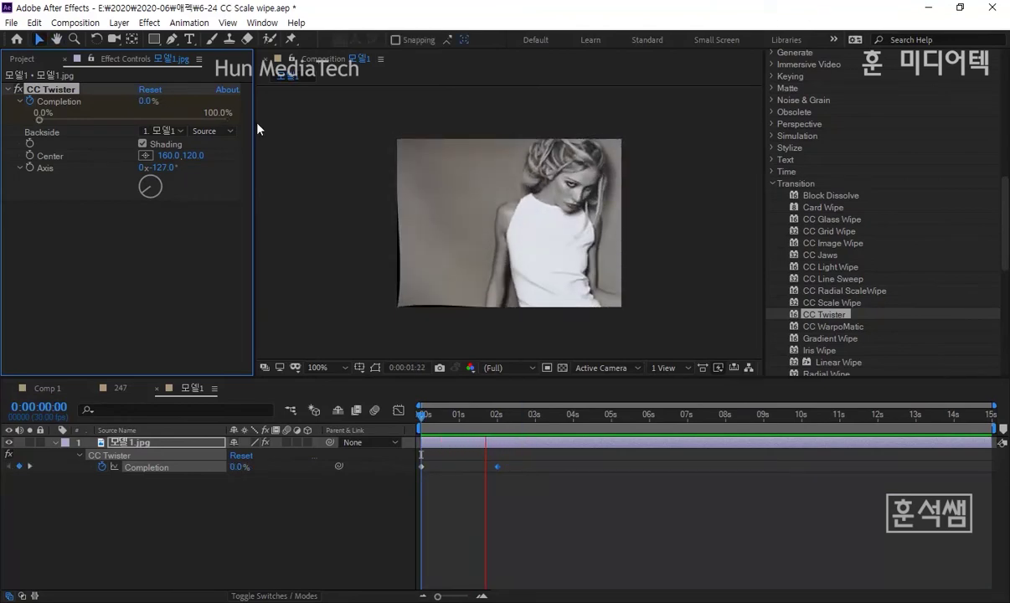
key("space")
key("Home")
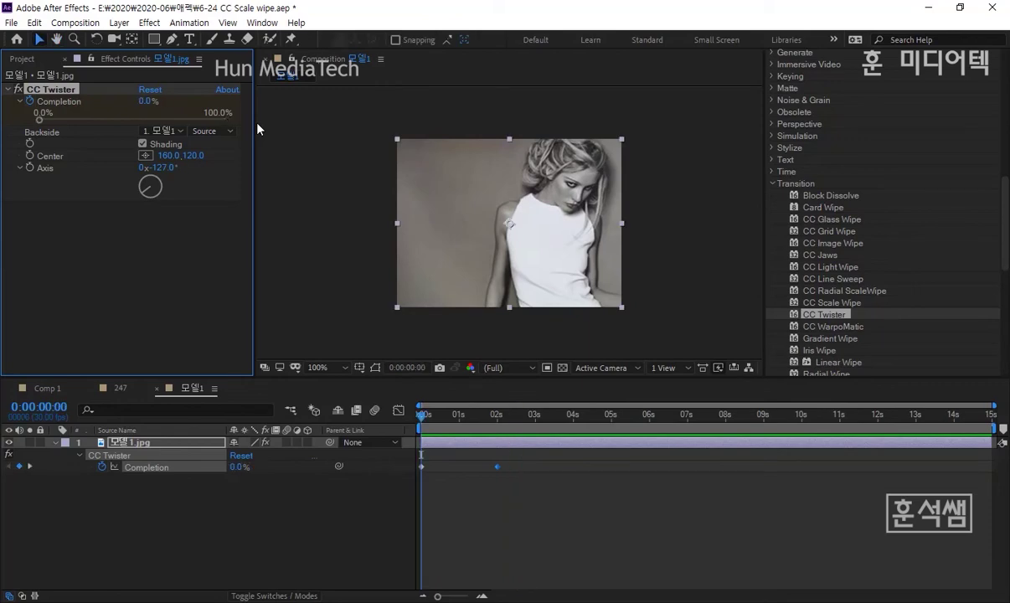
key("space")
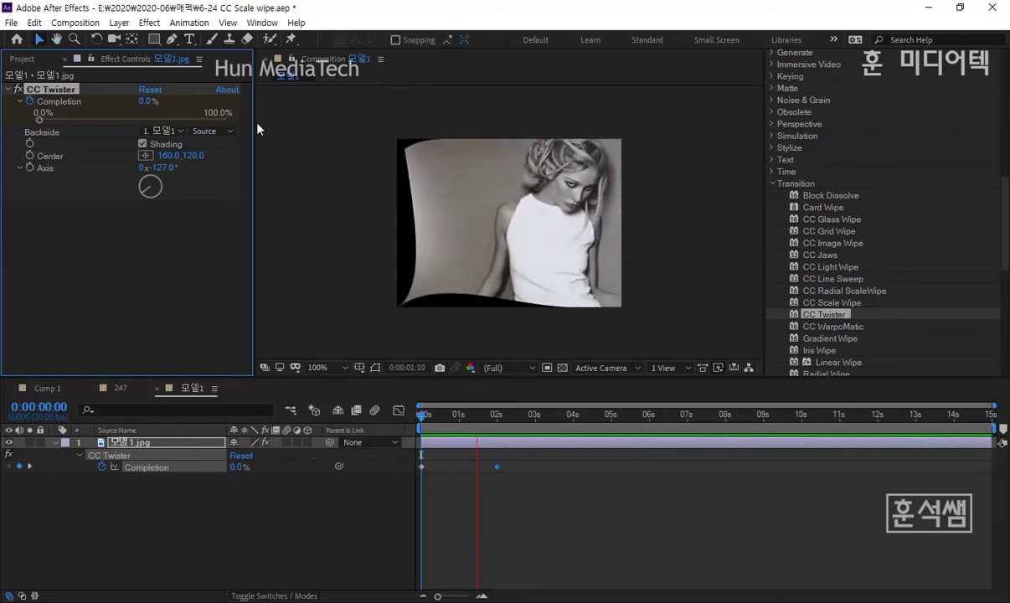
key("space")
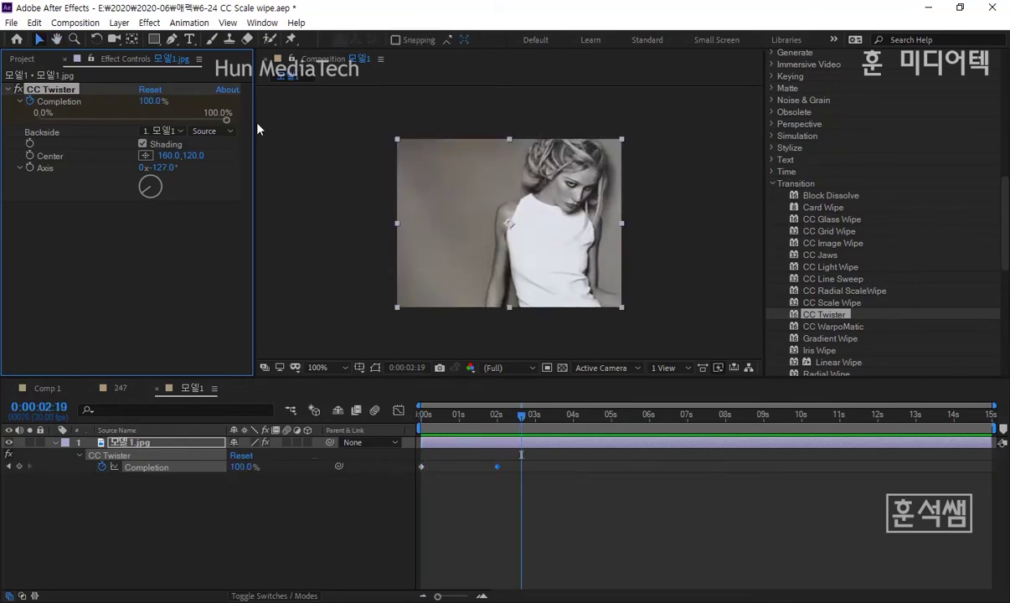
Step: Inspect the half-twisted photo at 0:00:01:03, widen Effect Controls, and return to the Project panel
left_click(462, 414)
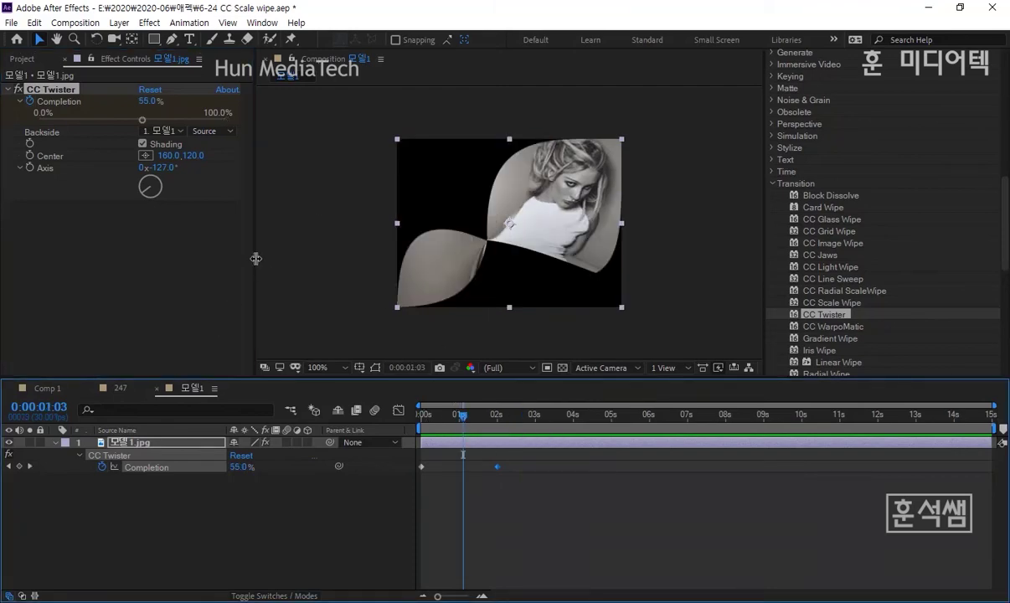
left_click_drag(258, 267, 279, 265)
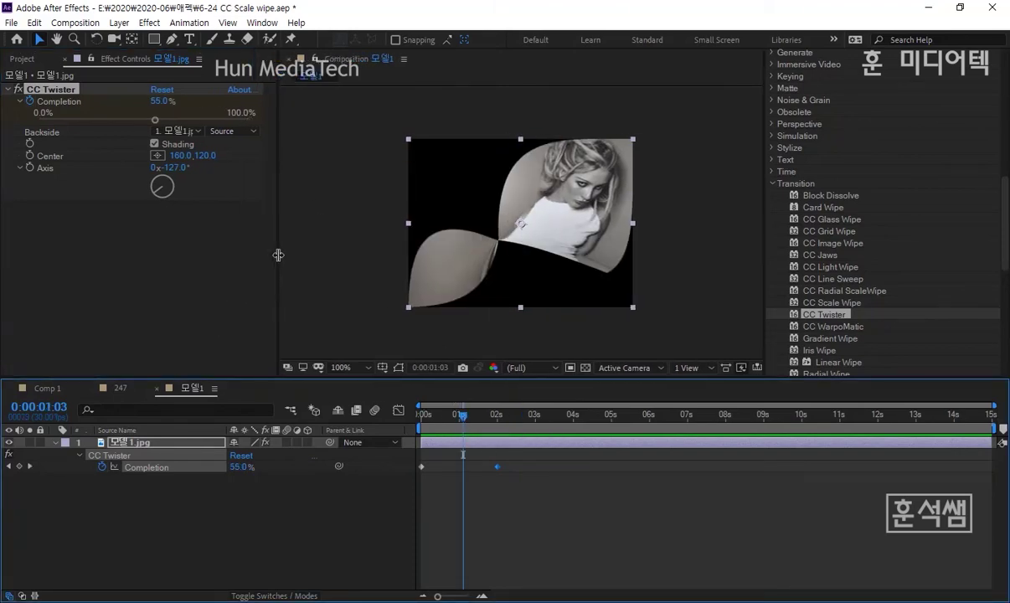
left_click(21, 60)
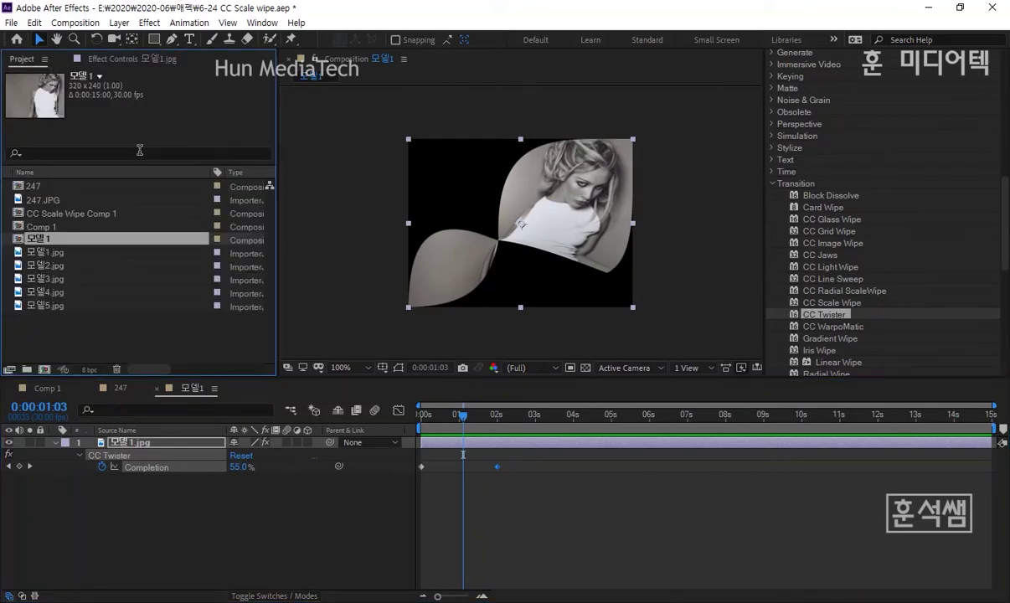
Step: Add 모델5.jpg to the composition as a second layer
left_click(55, 279)
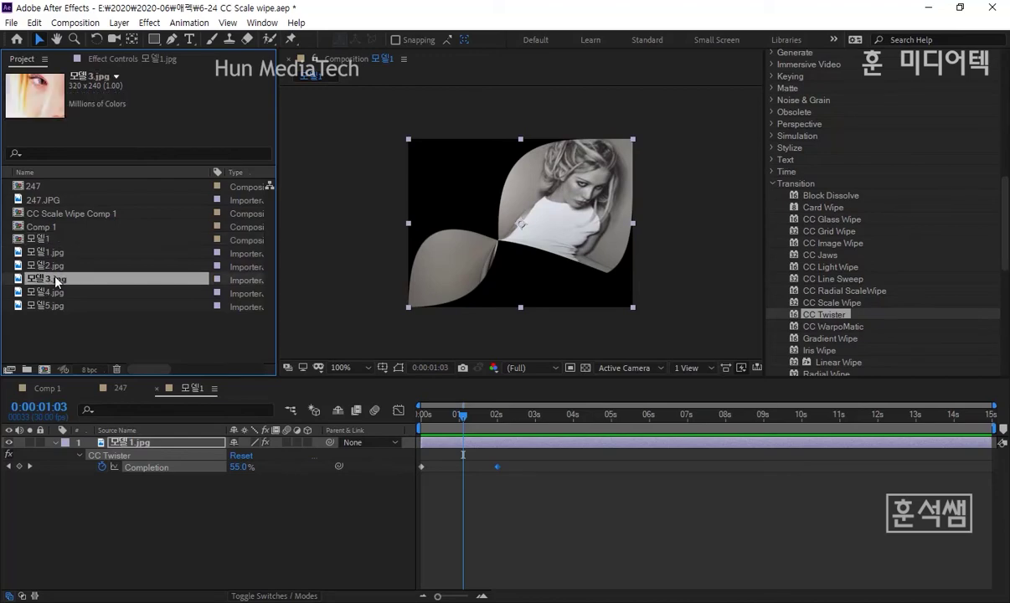
left_click(49, 305)
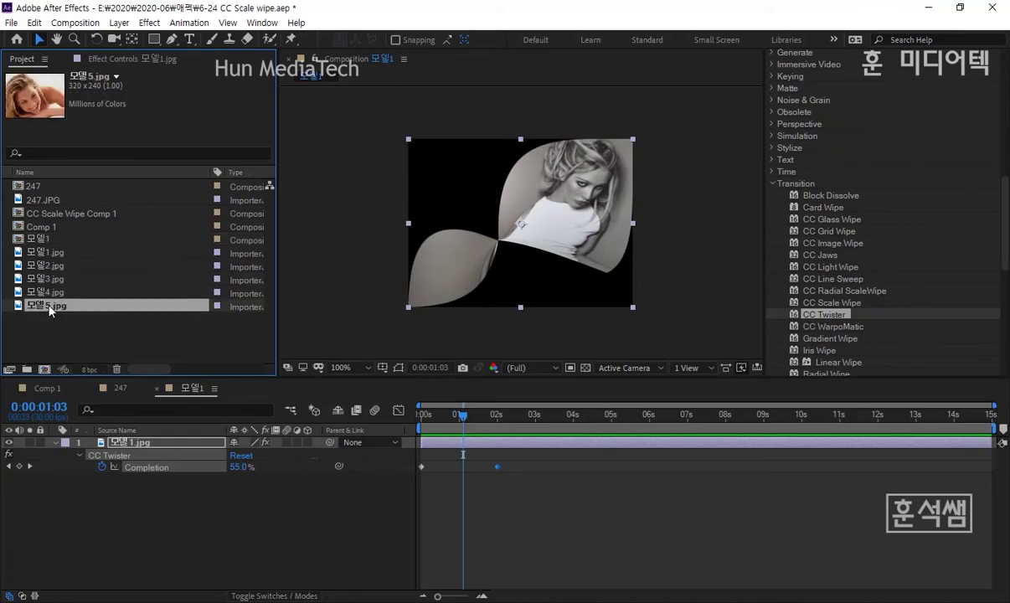
left_click_drag(49, 306, 88, 496)
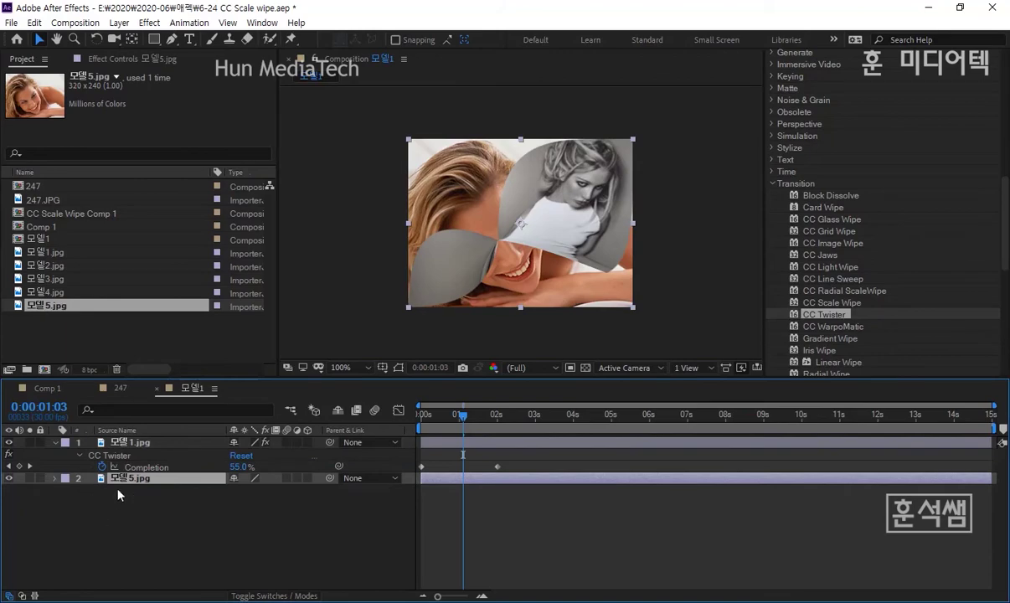
Step: Hide the 모델5.jpg layer and show 모델1.jpg's CC Twister settings in Effect Controls
left_click_drag(138, 377, 138, 364)
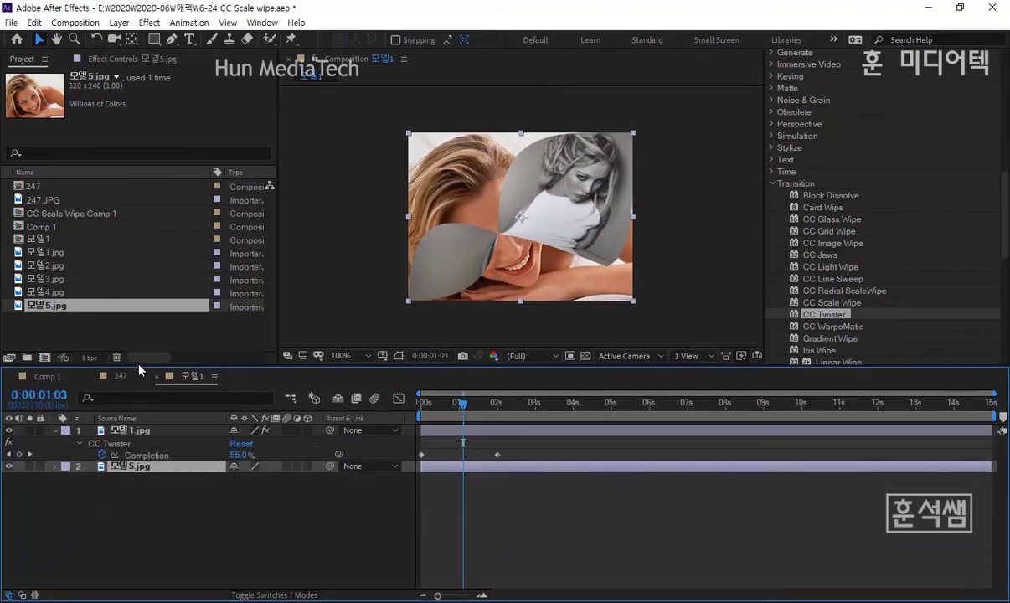
left_click(10, 465)
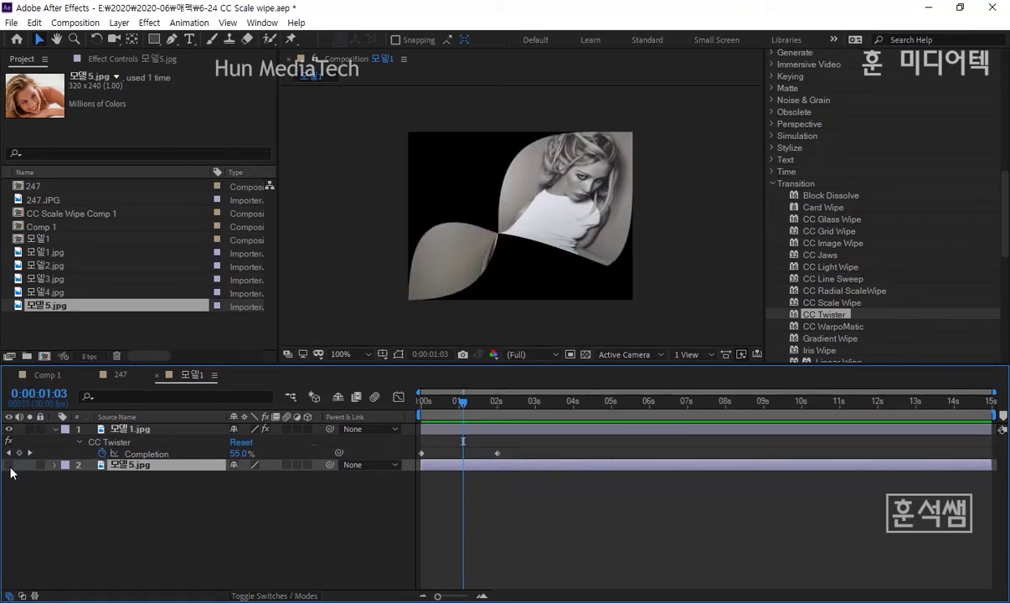
left_click(136, 430)
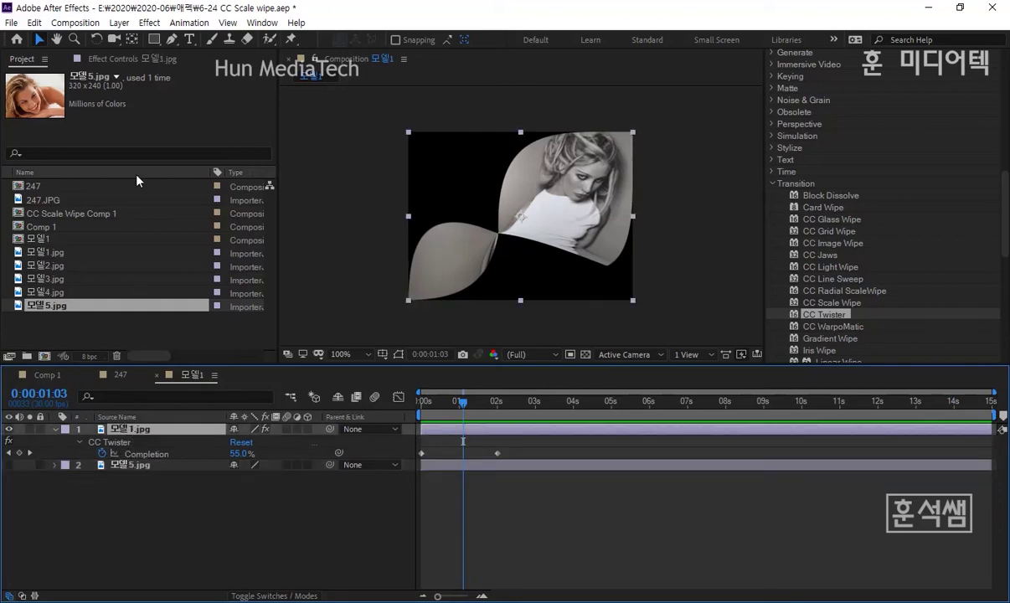
left_click(130, 58)
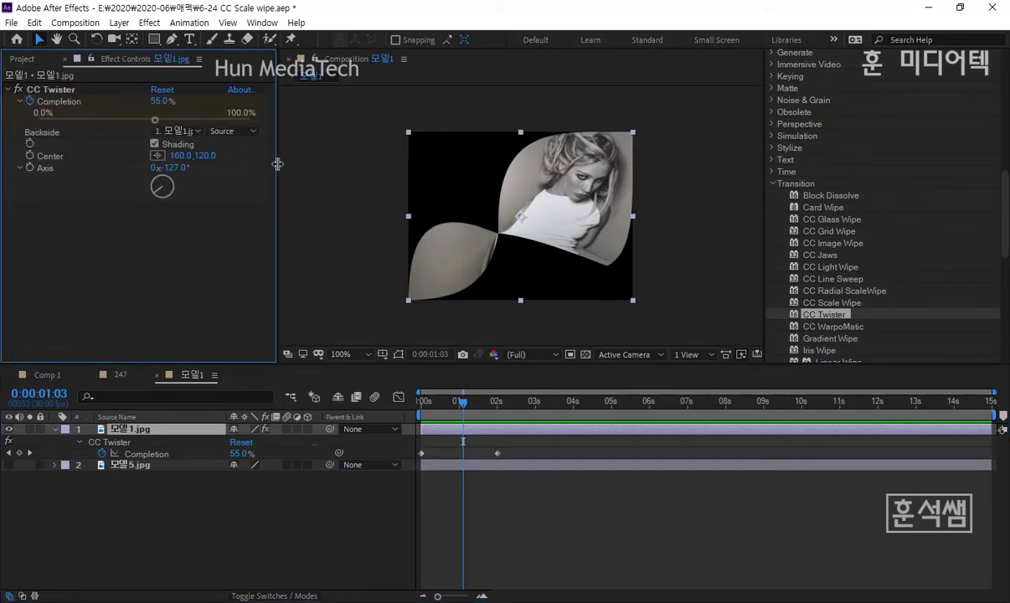
Step: Set CC Twister's Backside layer to 2. 모델5.jpg
left_click_drag(277, 163, 298, 171)
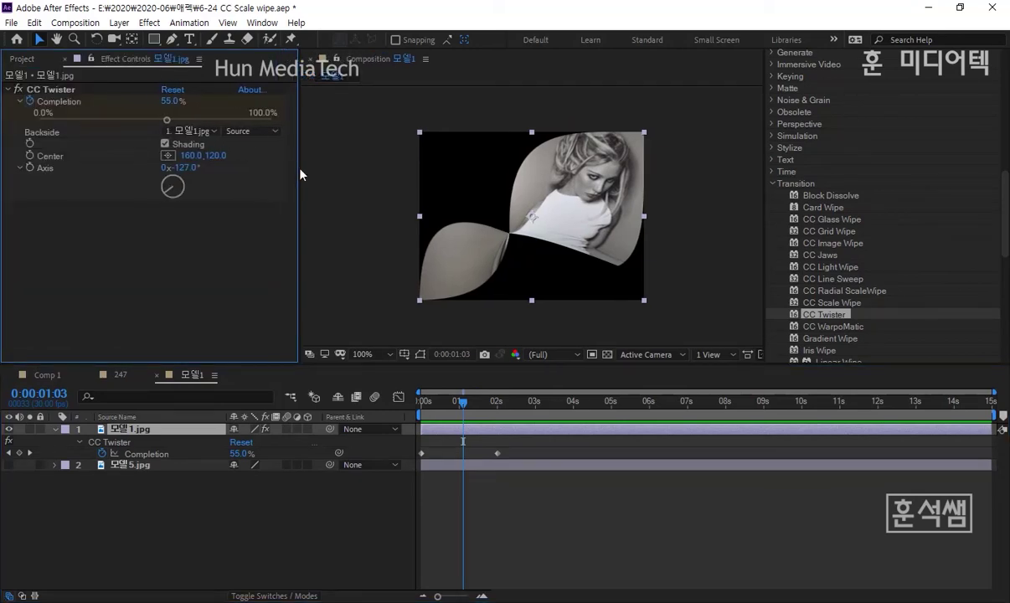
left_click(209, 133)
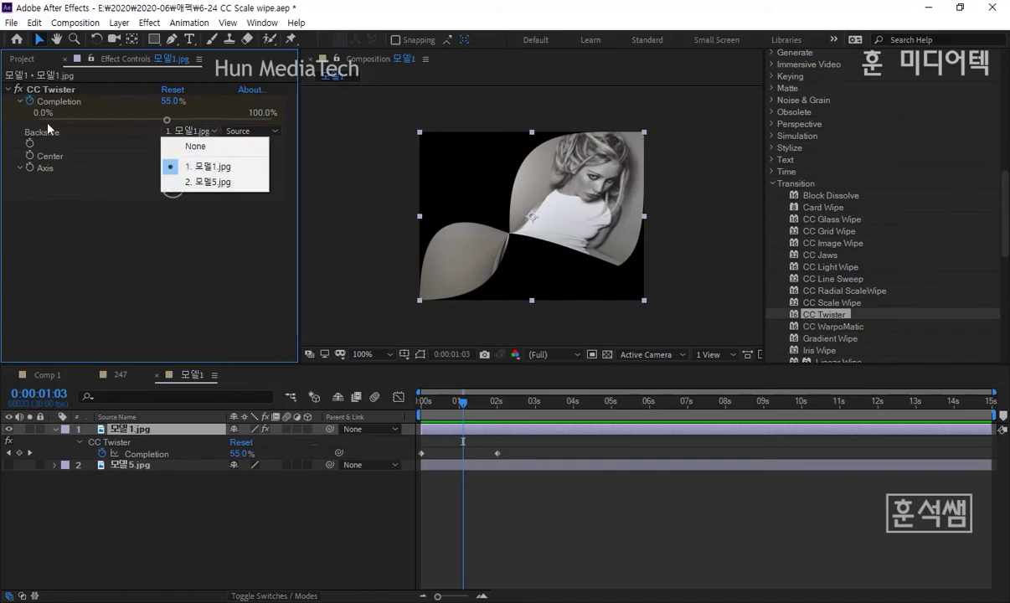
left_click(215, 183)
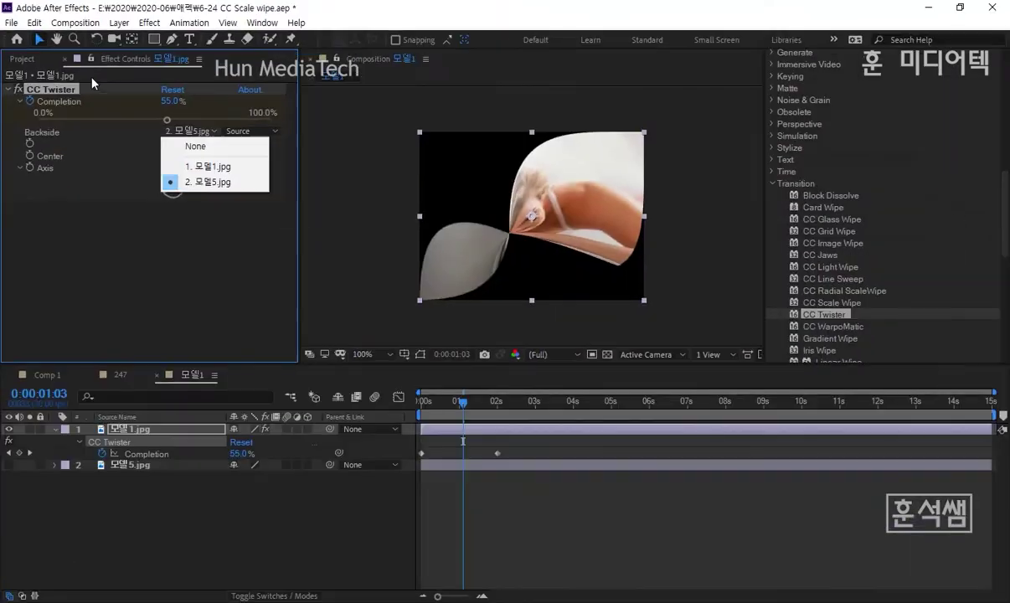
Step: Preview the twist transition from the start, then park the playhead at 1 second
key("Home")
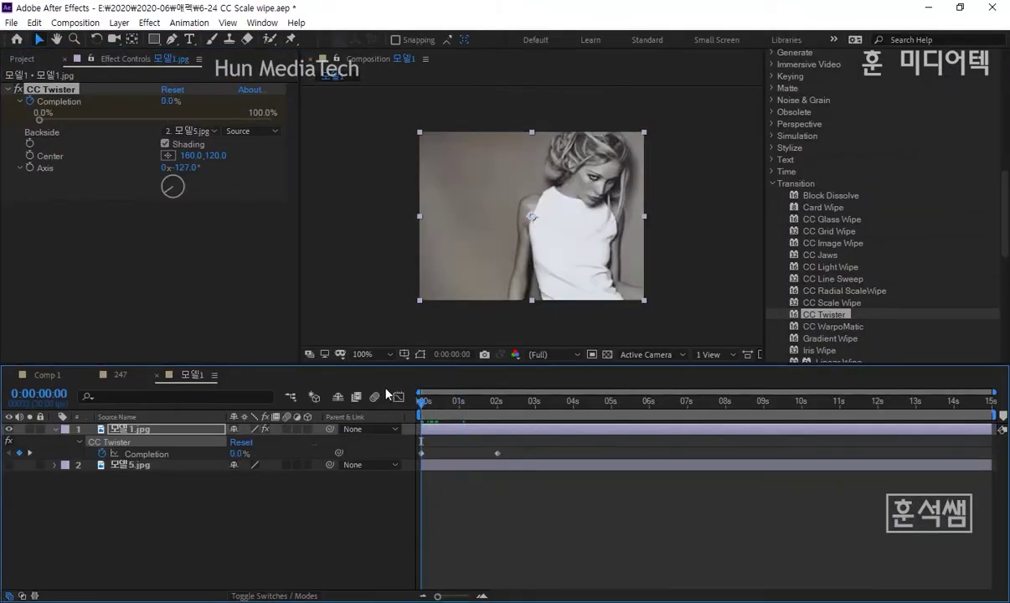
key("space")
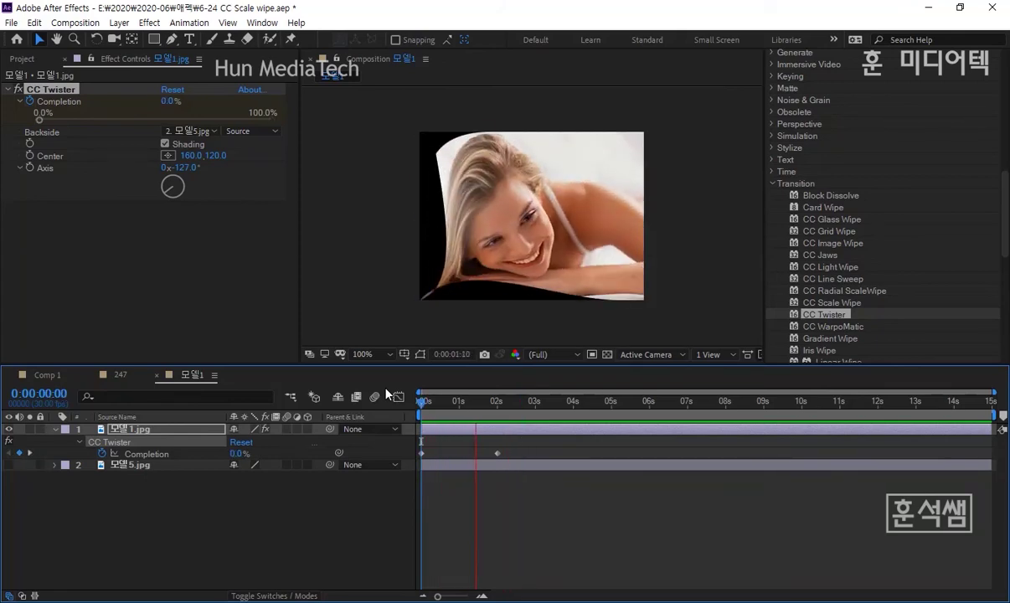
key("space")
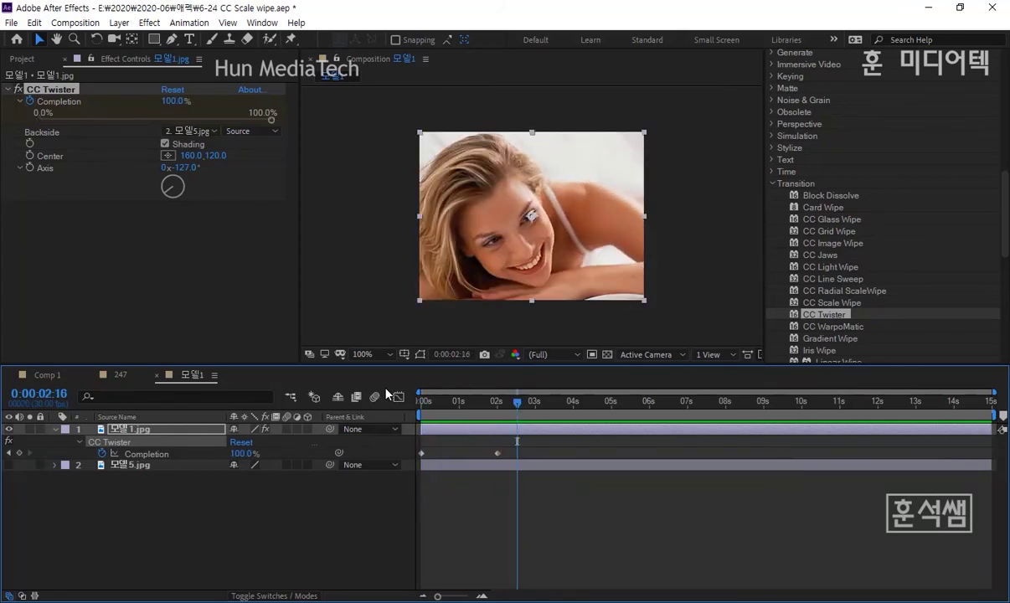
key("space")
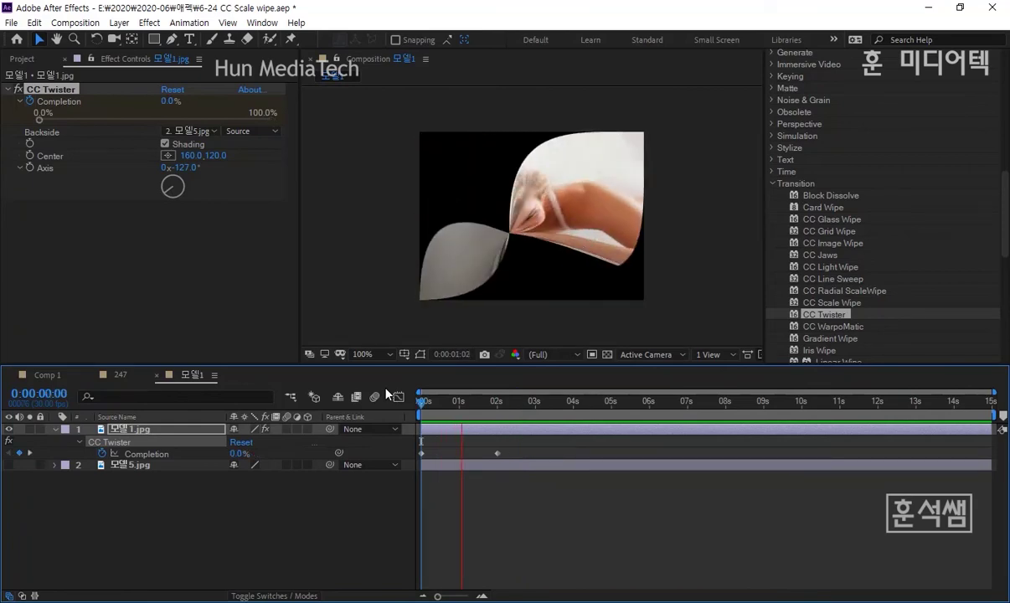
key("space")
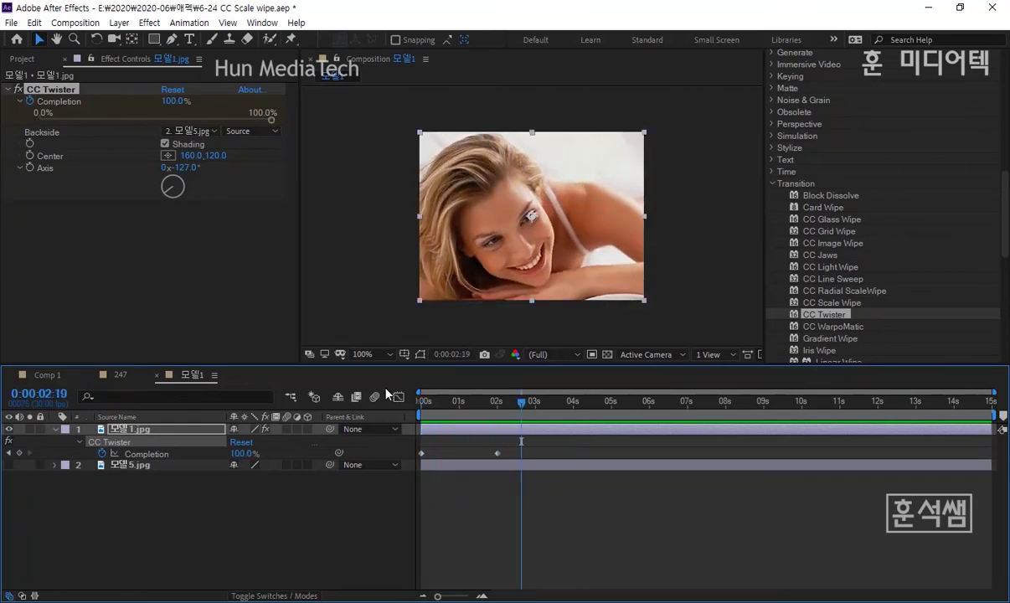
left_click(459, 401)
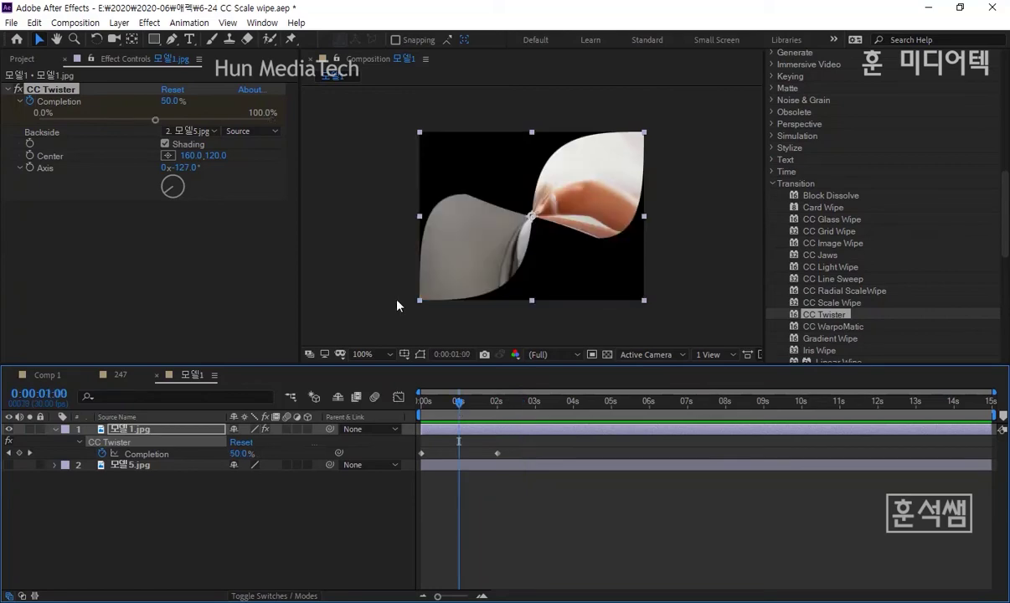
left_click(216, 133)
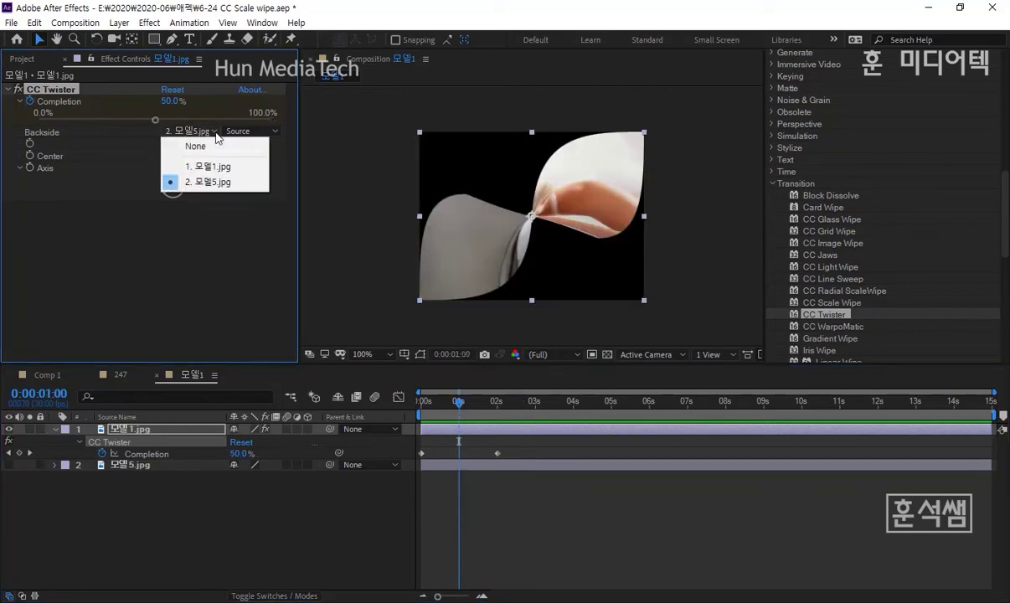
left_click(159, 257)
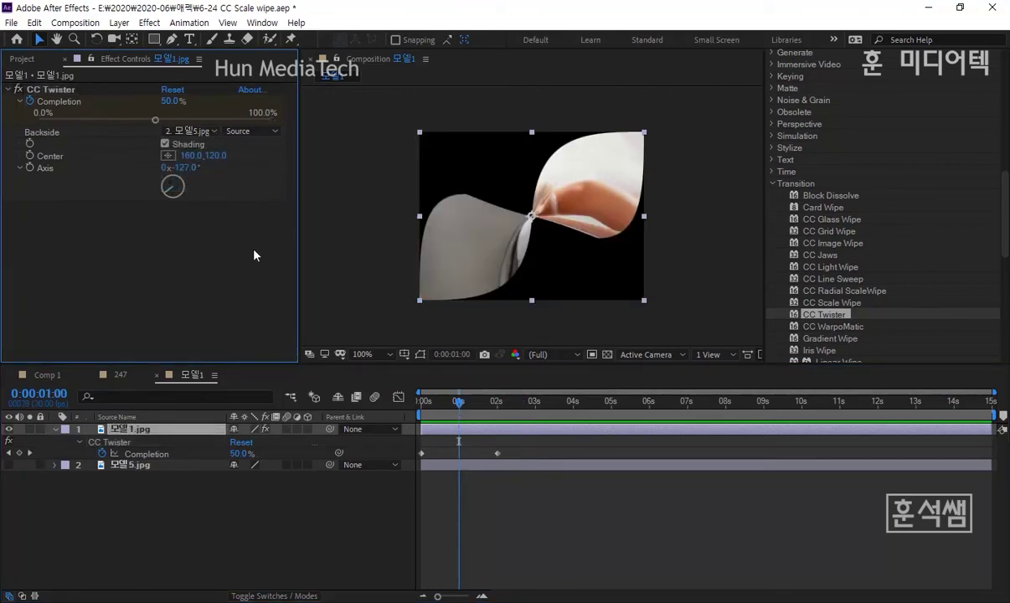
Step: Create a 640×360 composition named Twister with a 0:00:10:00 duration
left_click(82, 22)
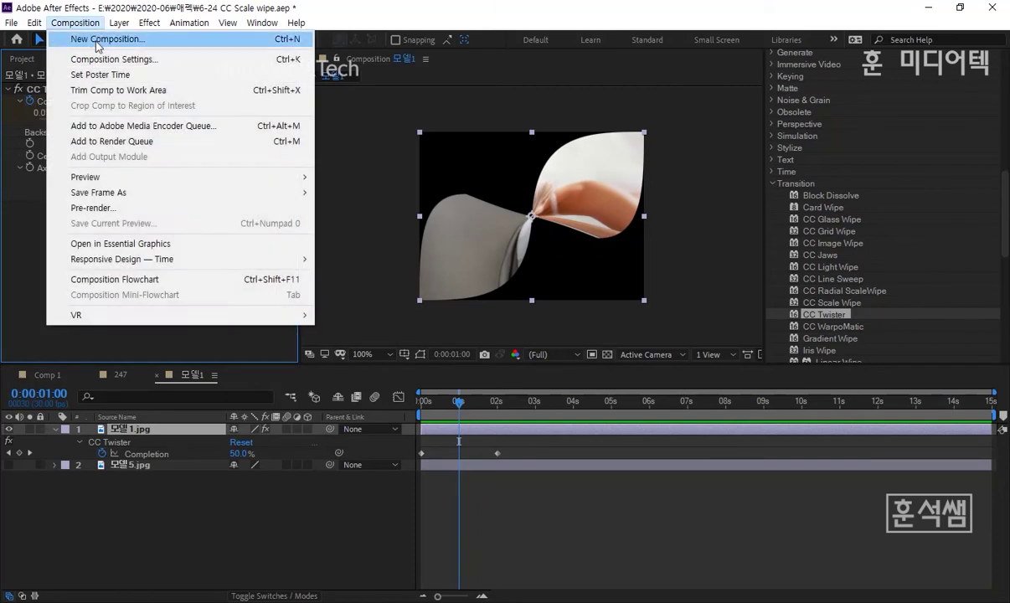
left_click(97, 42)
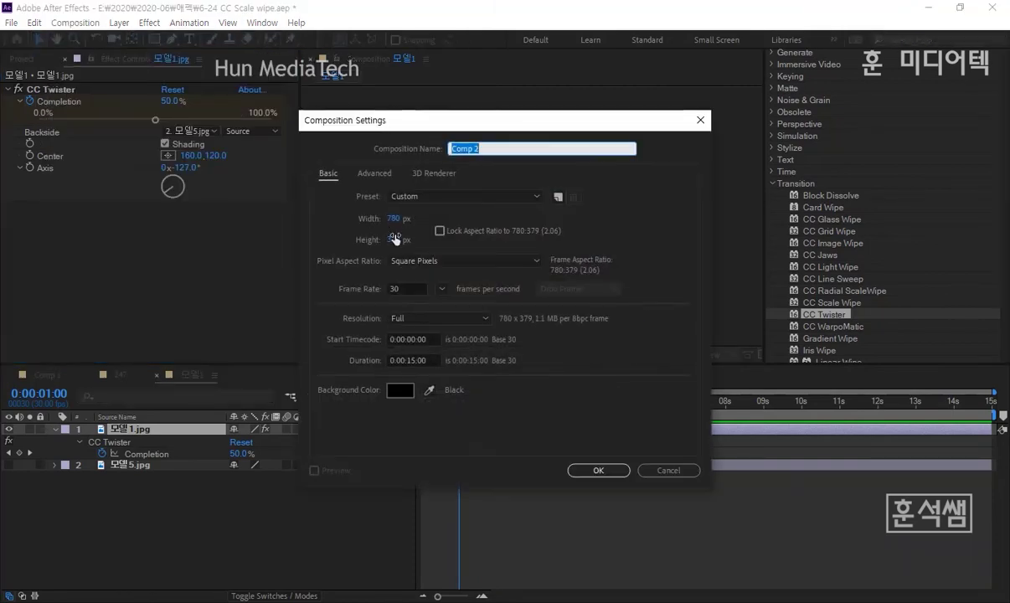
left_click(398, 218)
type("640")
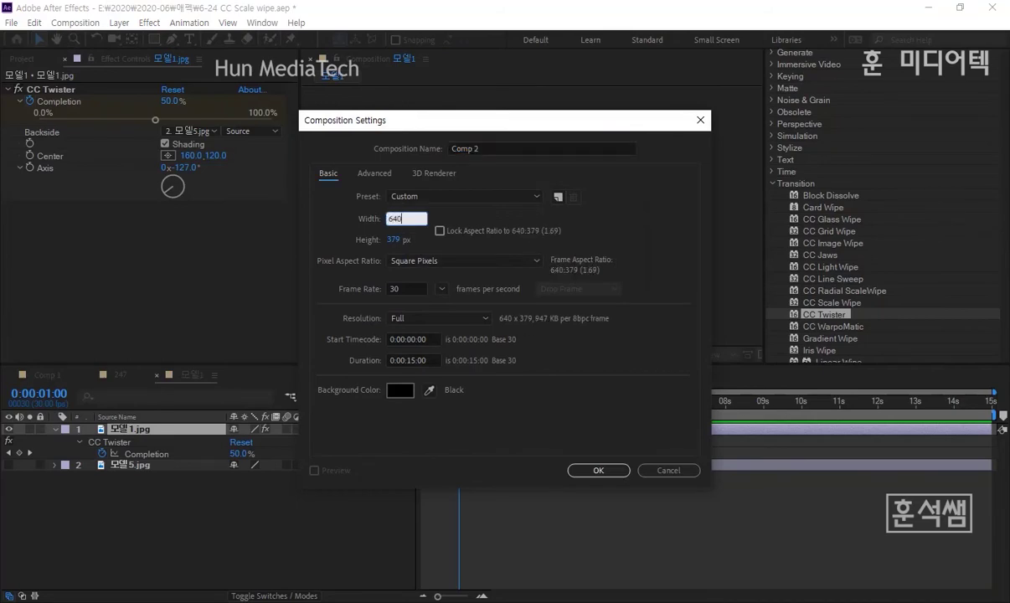
left_click(399, 239)
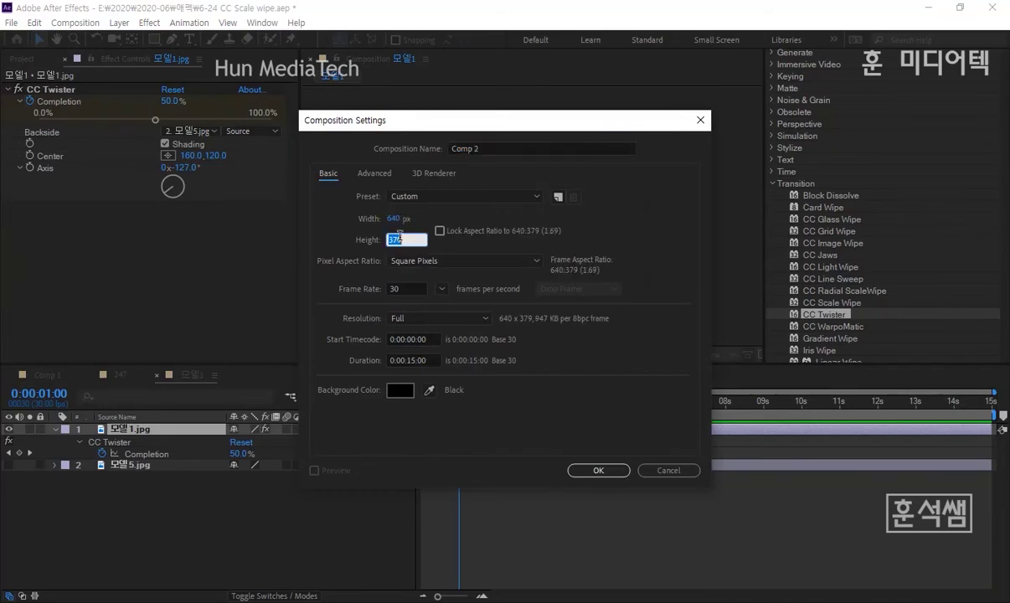
type("360")
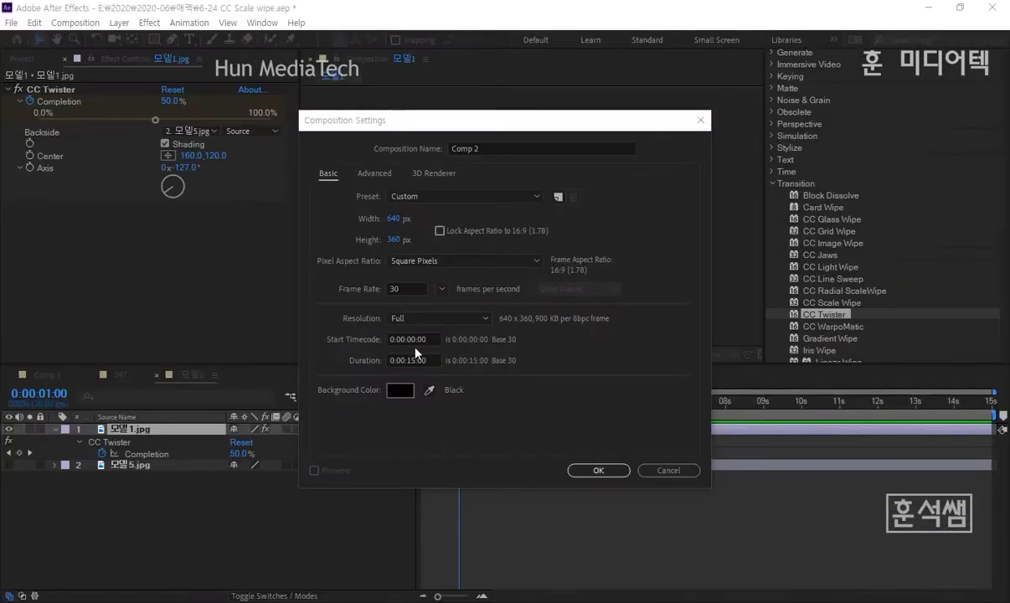
left_click(418, 359)
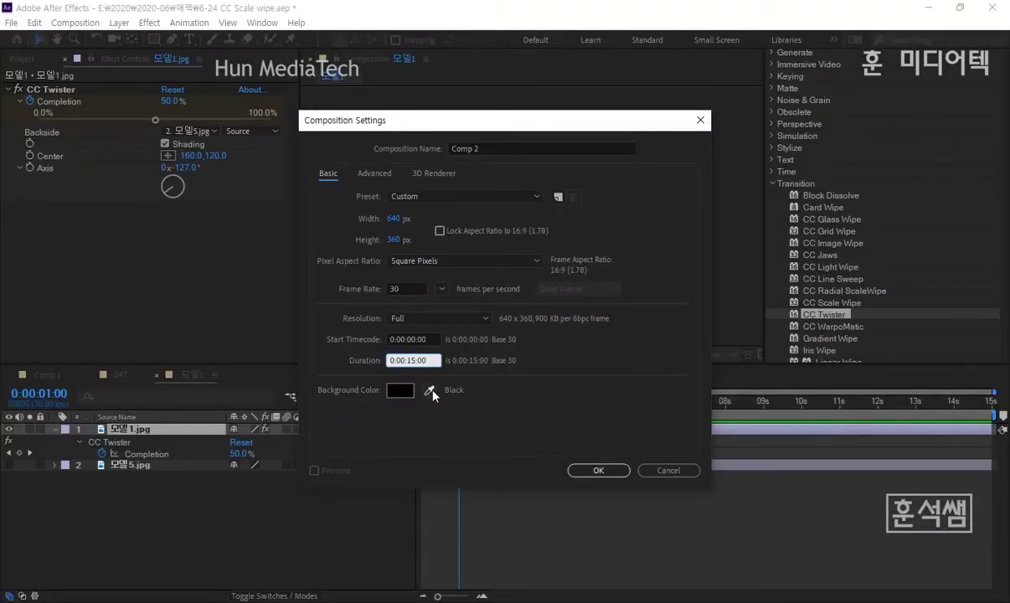
key("BackSpace")
type("0")
left_click_drag(473, 148, 418, 147)
type("Twi")
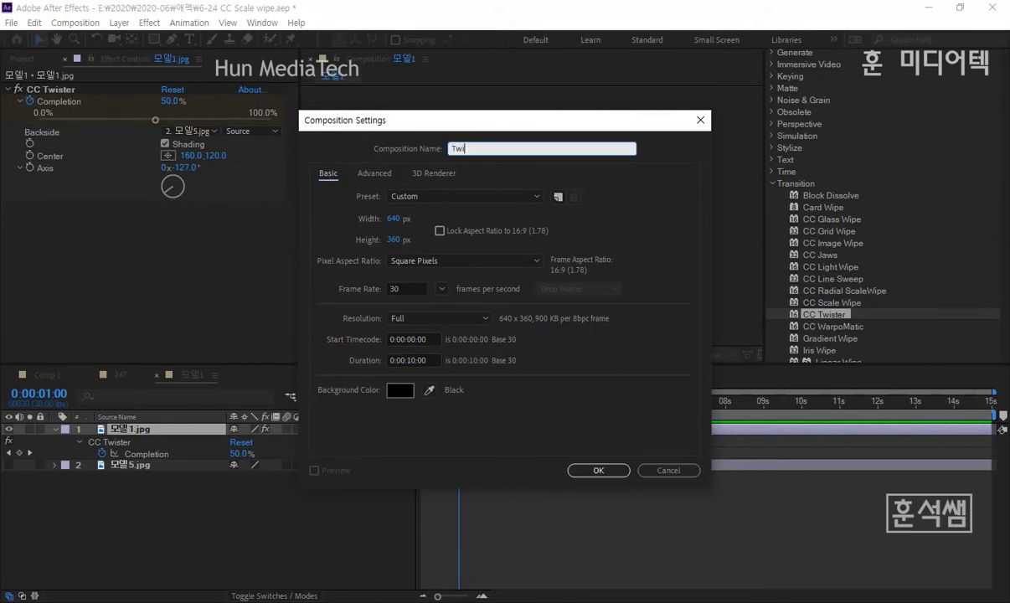
type("ster")
key("Return")
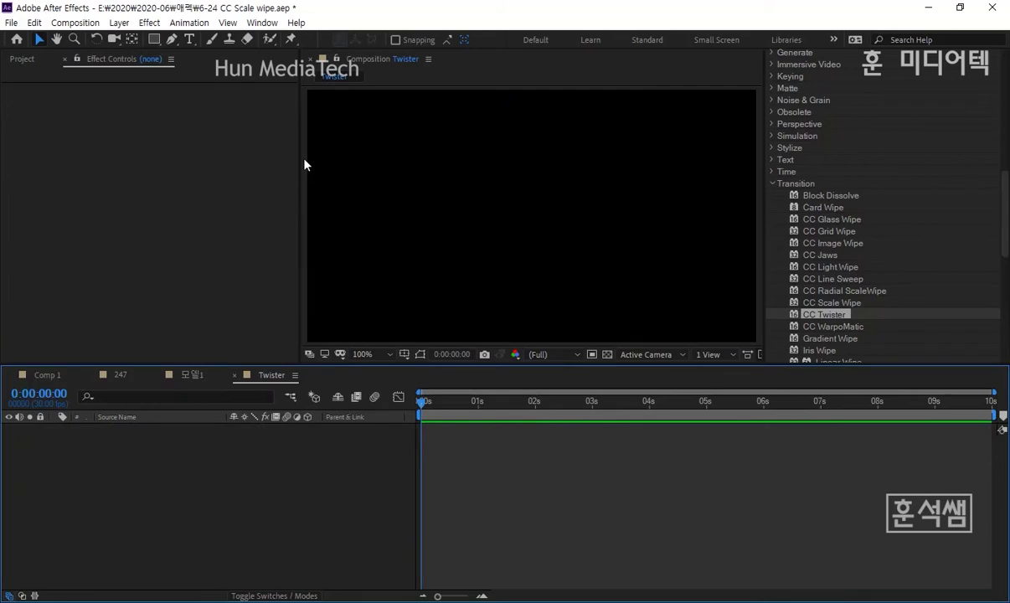
Step: Add a text layer reading 'Premiere Pro' near the centre of the Twister comp
left_click_drag(301, 242, 194, 222)
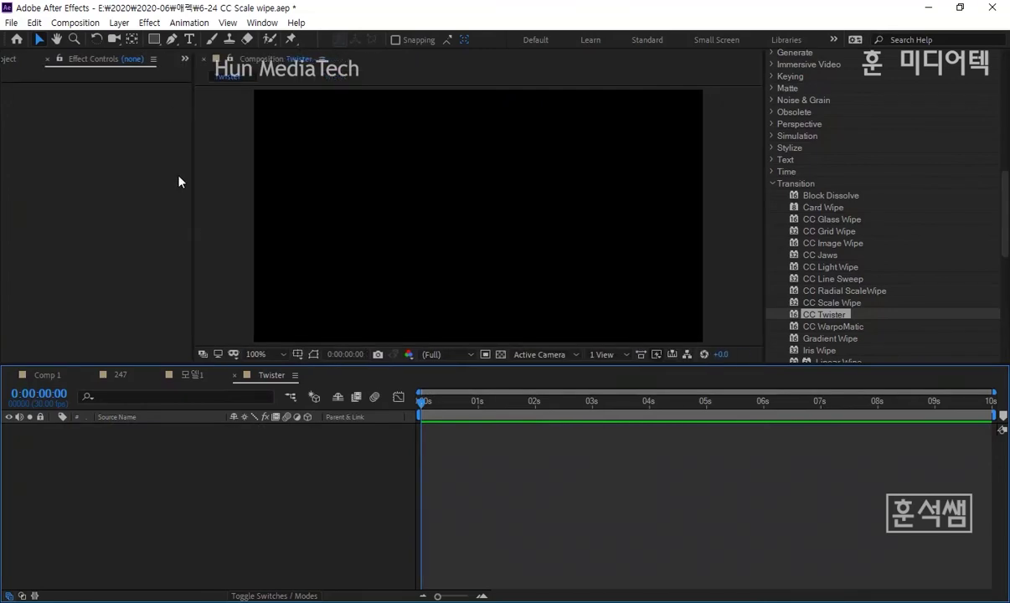
left_click(189, 40)
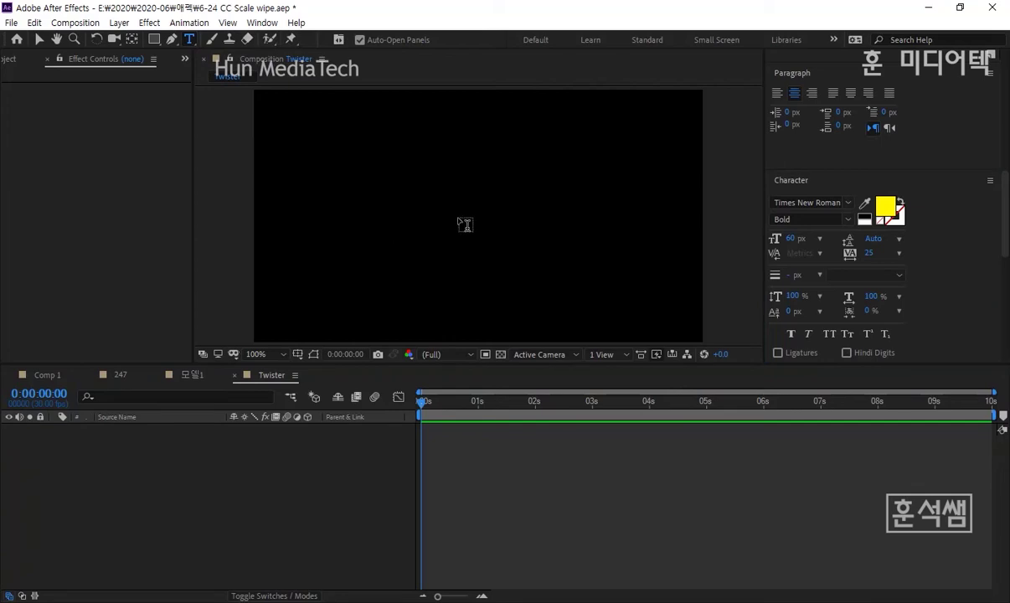
left_click(459, 223)
type("P")
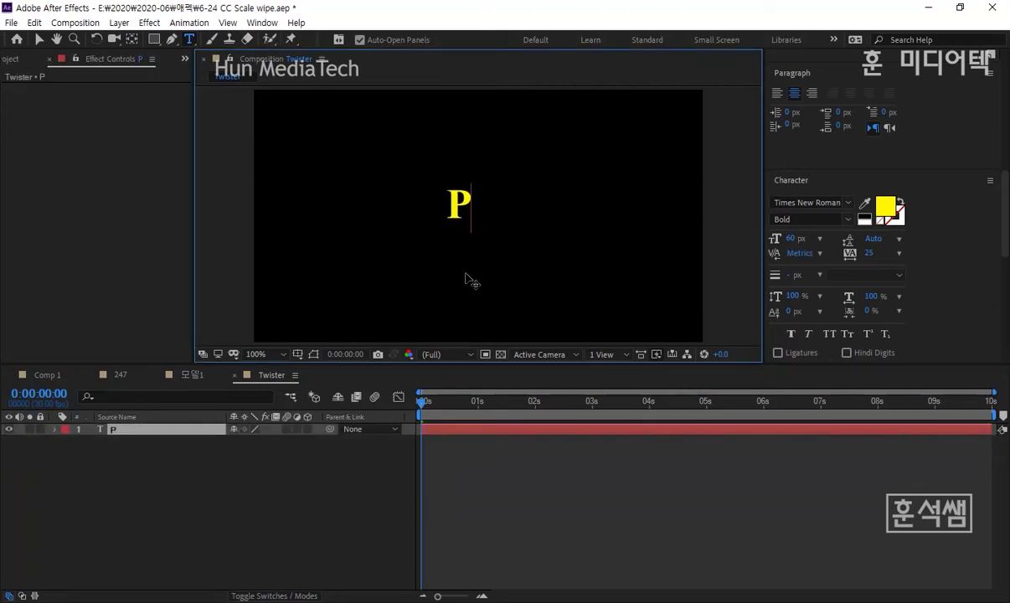
type("re")
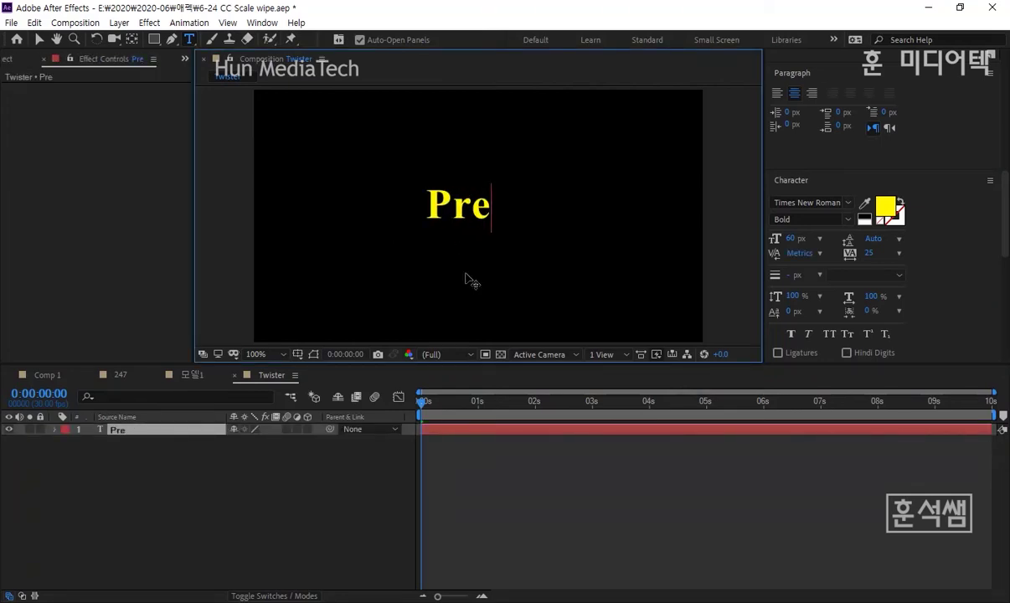
type("miere ")
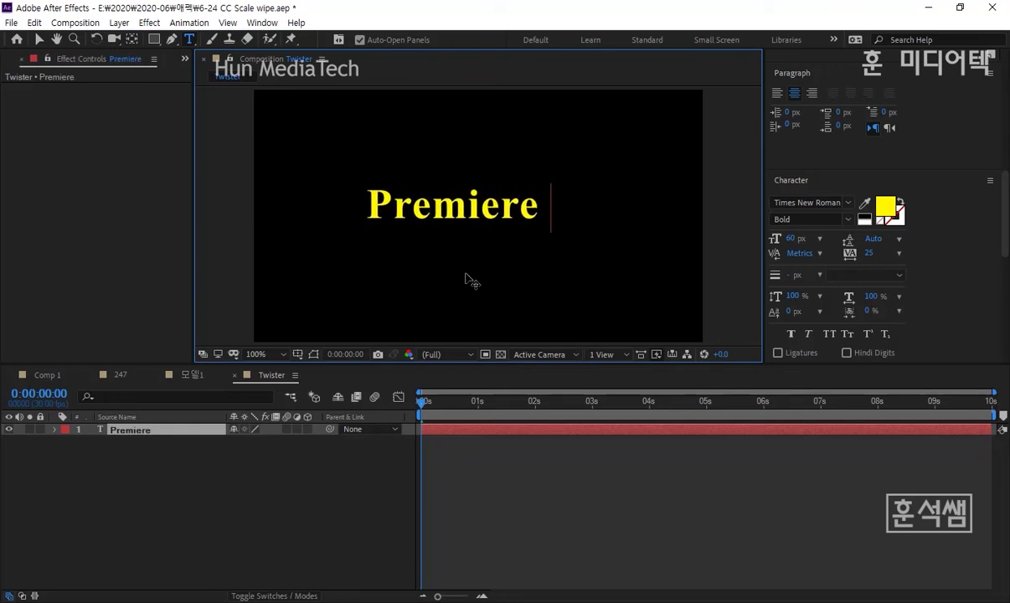
type("Pro")
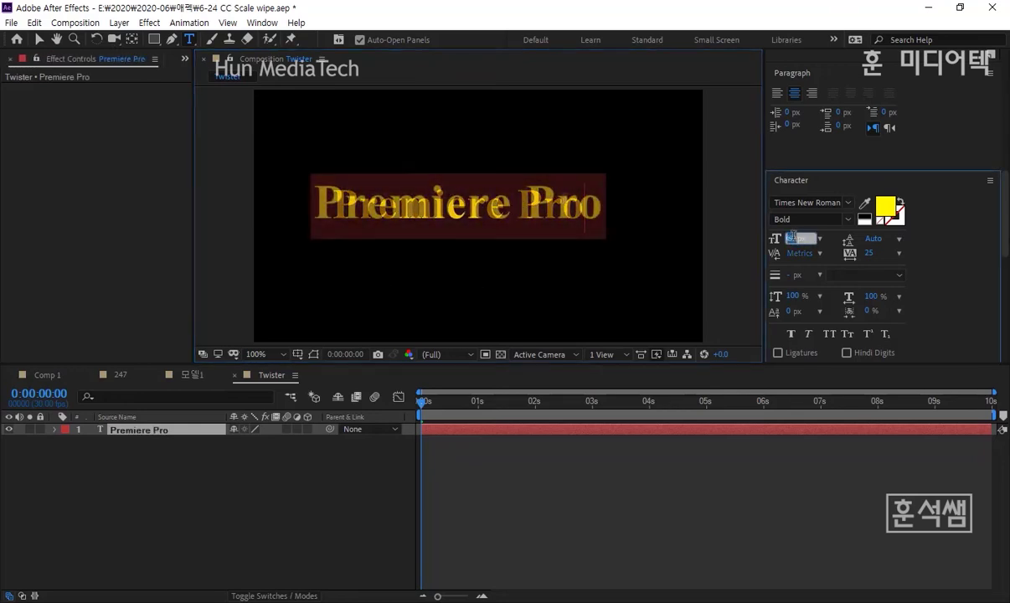
Step: Set the Premiere Pro text's font size to 72 px
left_click(792, 238)
type("62")
key("Return")
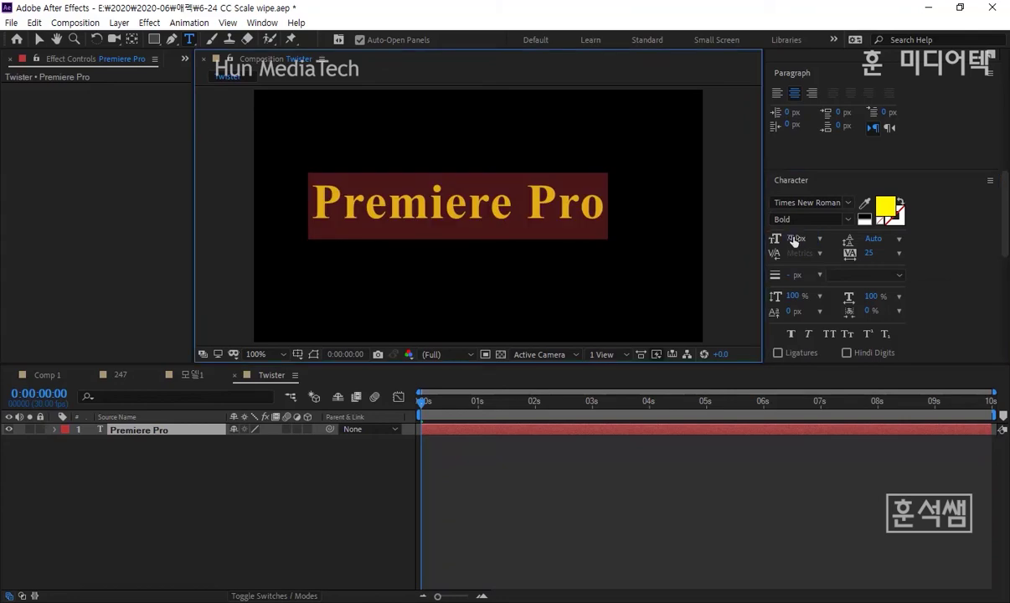
left_click(793, 238)
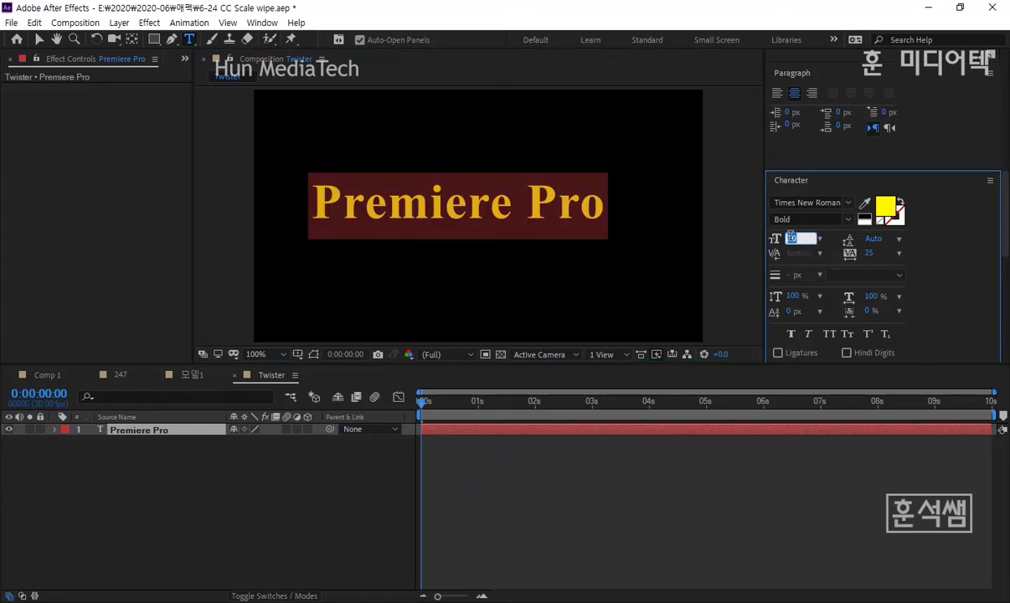
type("72")
key("Return")
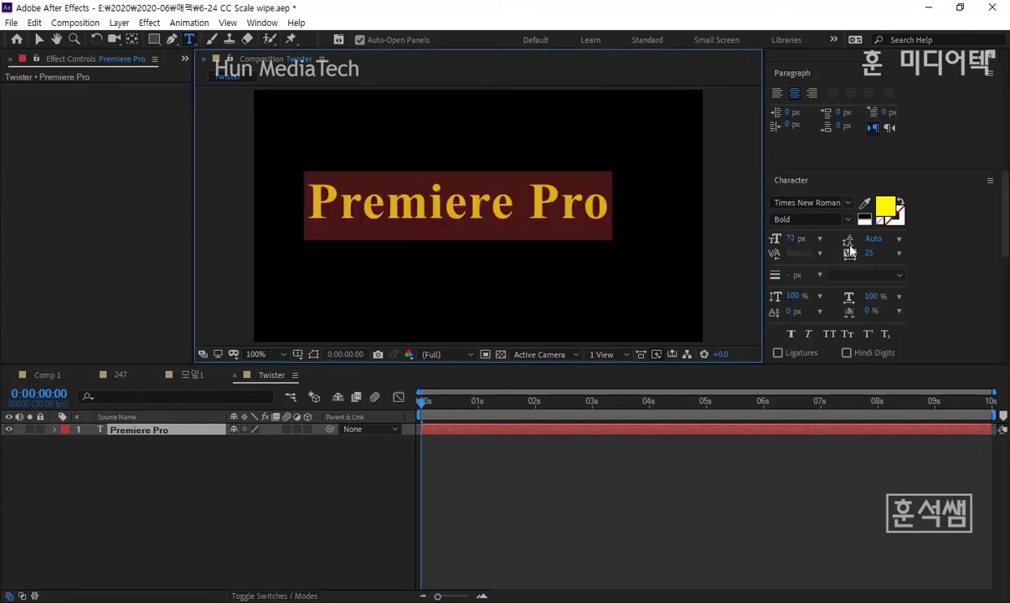
Step: Change the text fill colour from yellow to light purple 9D62FF
left_click(885, 207)
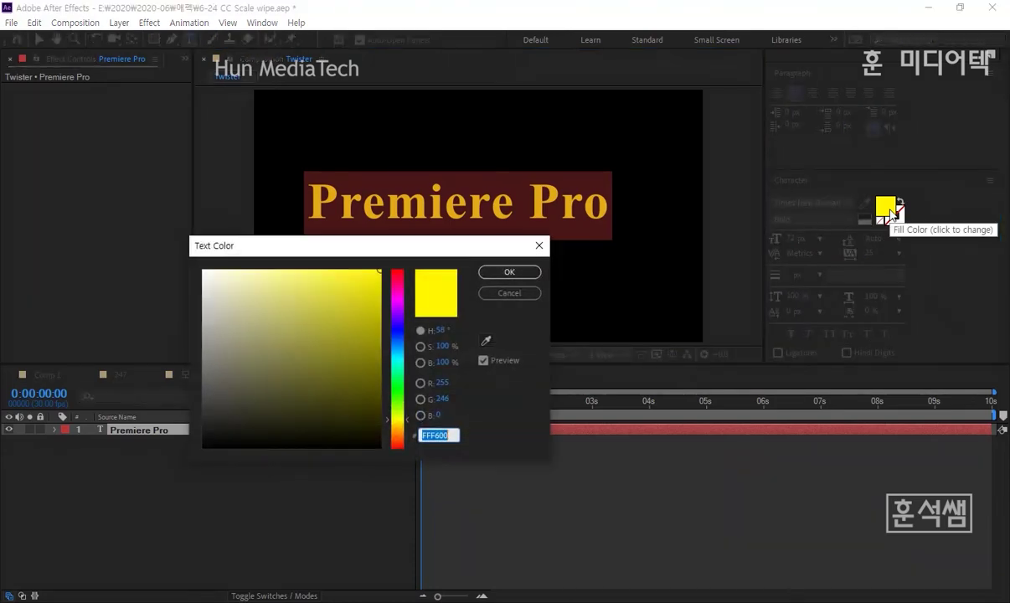
left_click(397, 316)
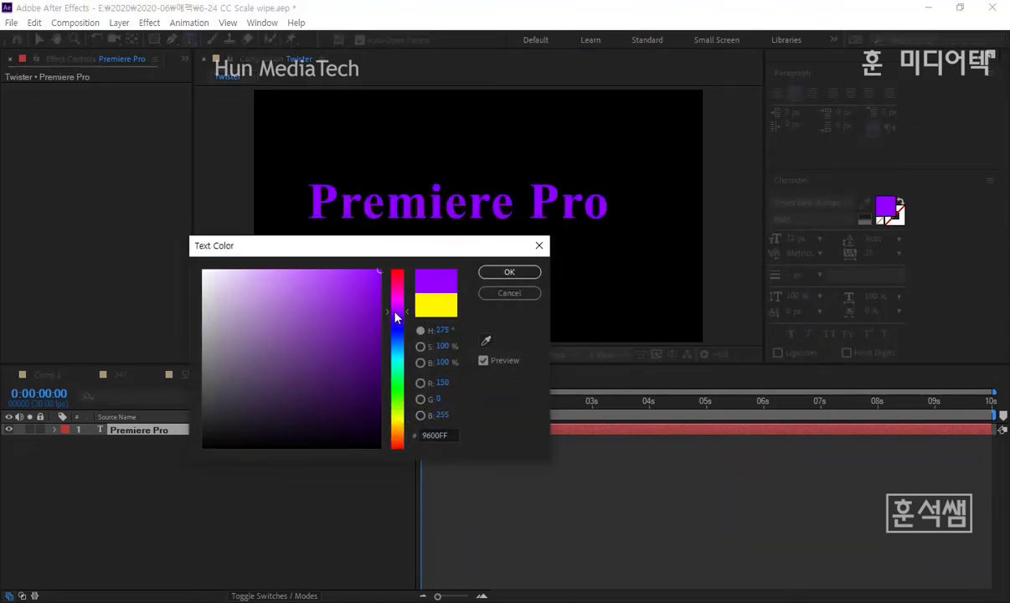
left_click_drag(395, 317, 396, 319)
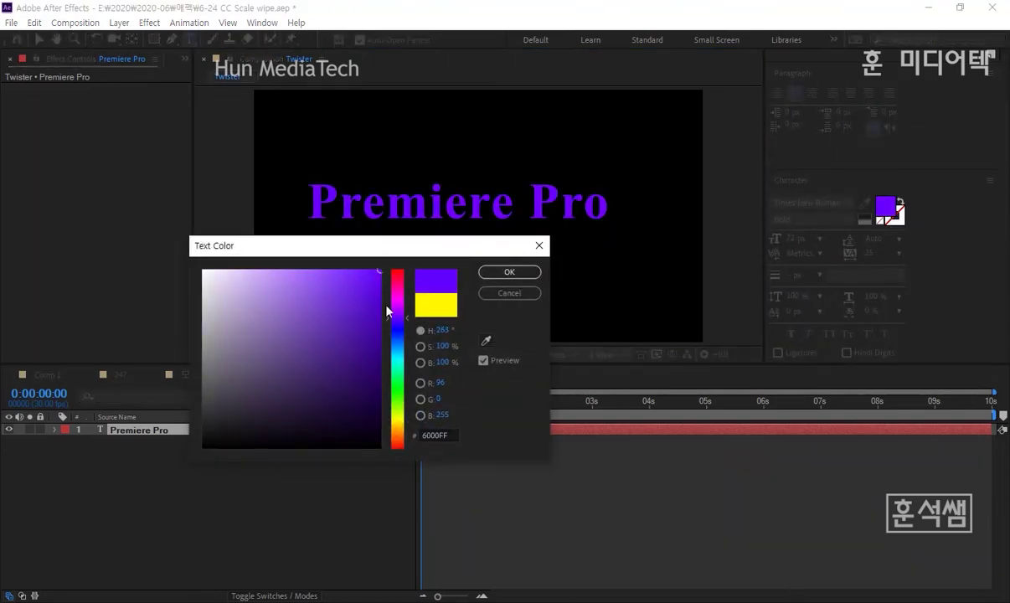
left_click_drag(316, 271, 312, 241)
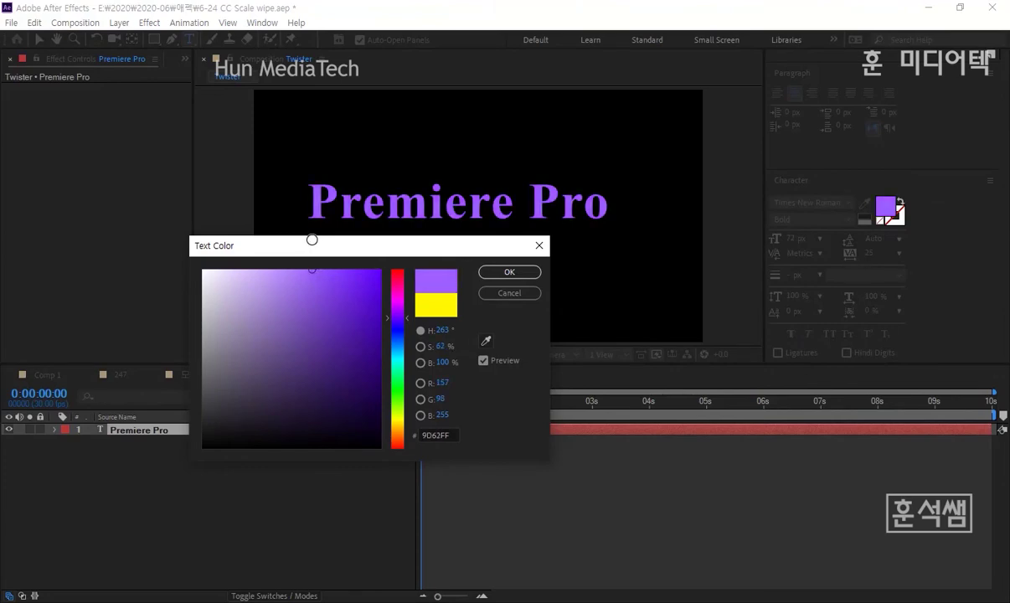
left_click(509, 273)
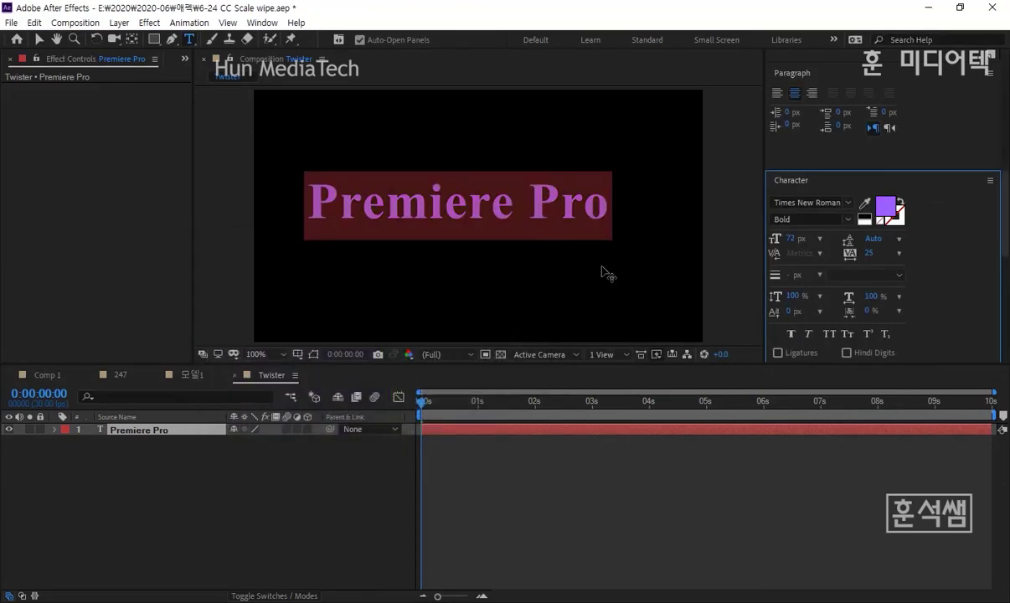
Step: Centre the Premiere Pro text horizontally and vertically using the Align panel
left_click(36, 39)
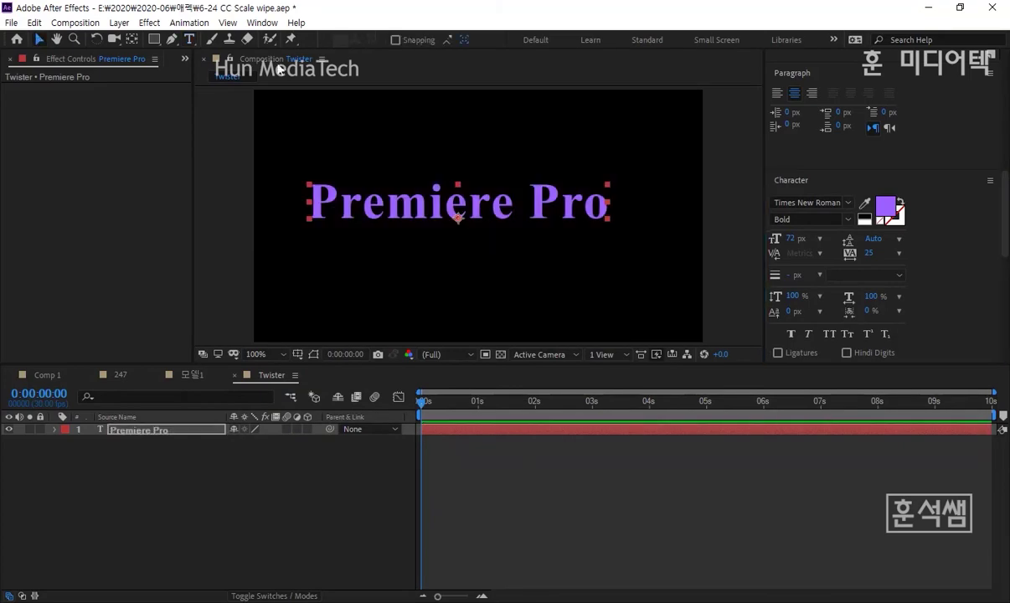
left_click(266, 24)
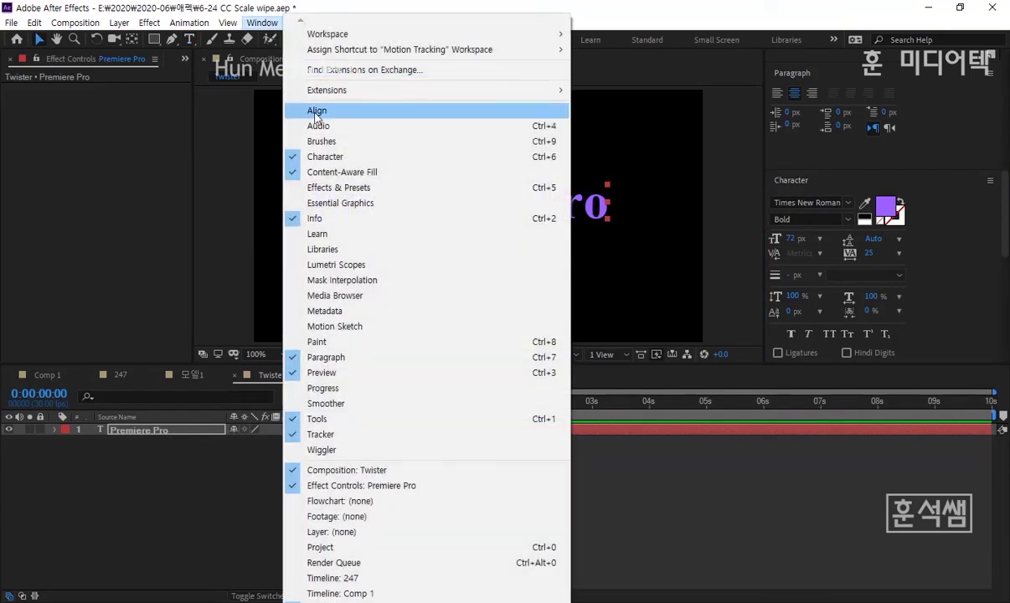
left_click(343, 110)
left_click(806, 323)
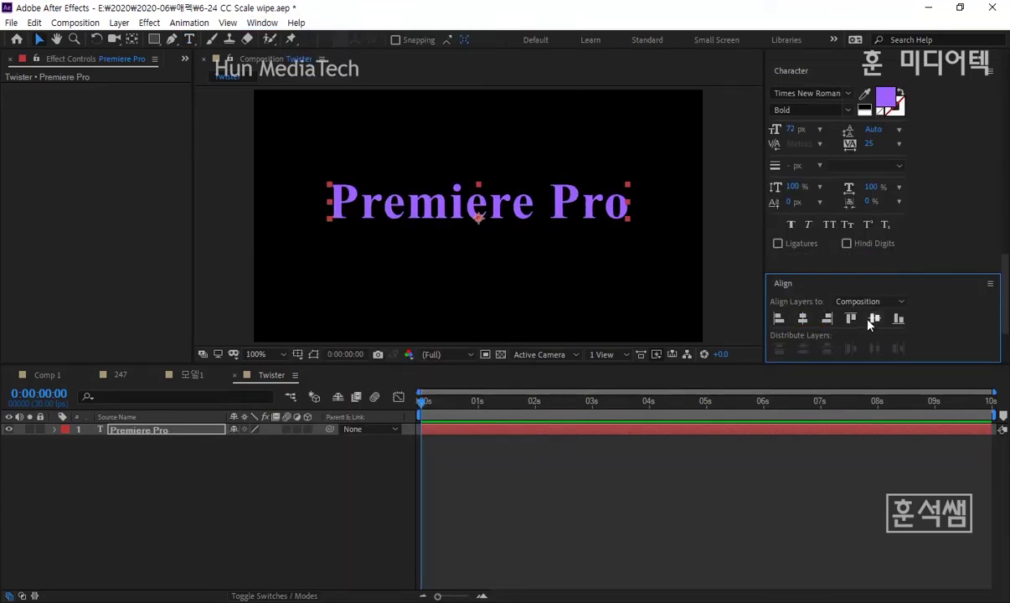
left_click(872, 321)
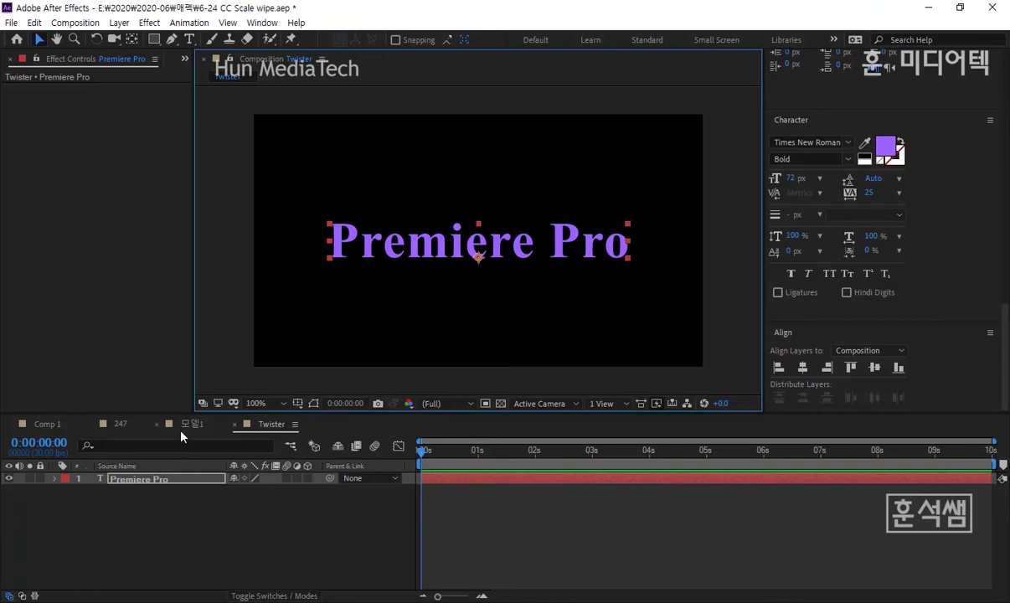
left_click_drag(179, 412, 178, 340)
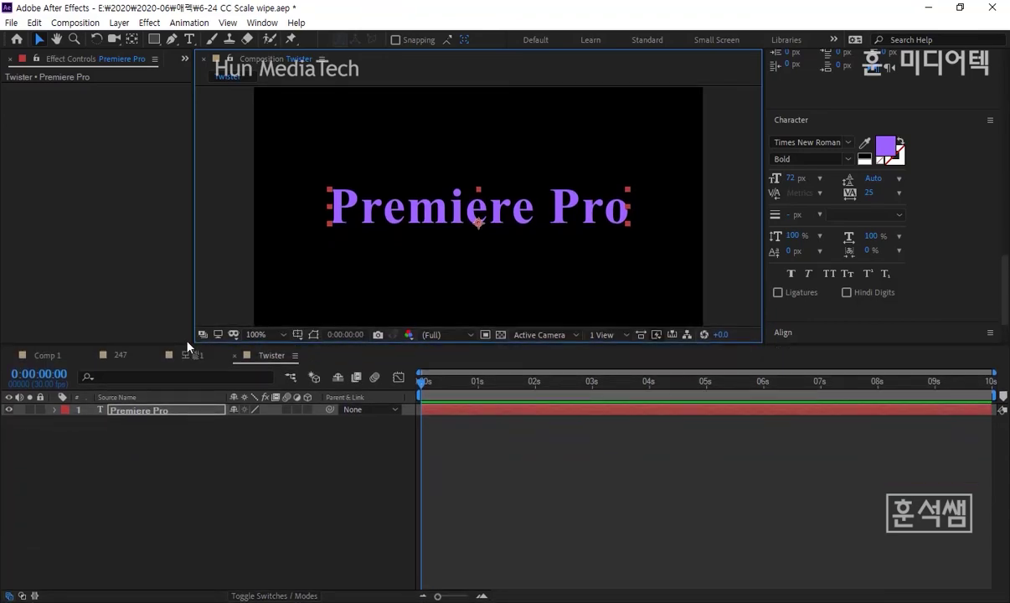
Step: Duplicate the Premiere Pro layer and hide the original layer 2
left_click(154, 409)
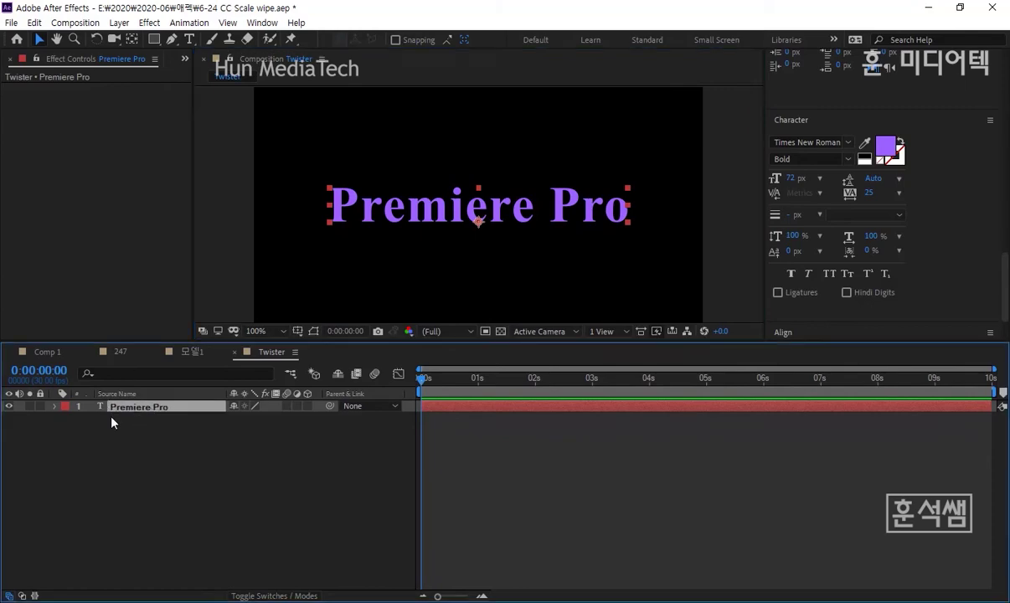
left_click(34, 23)
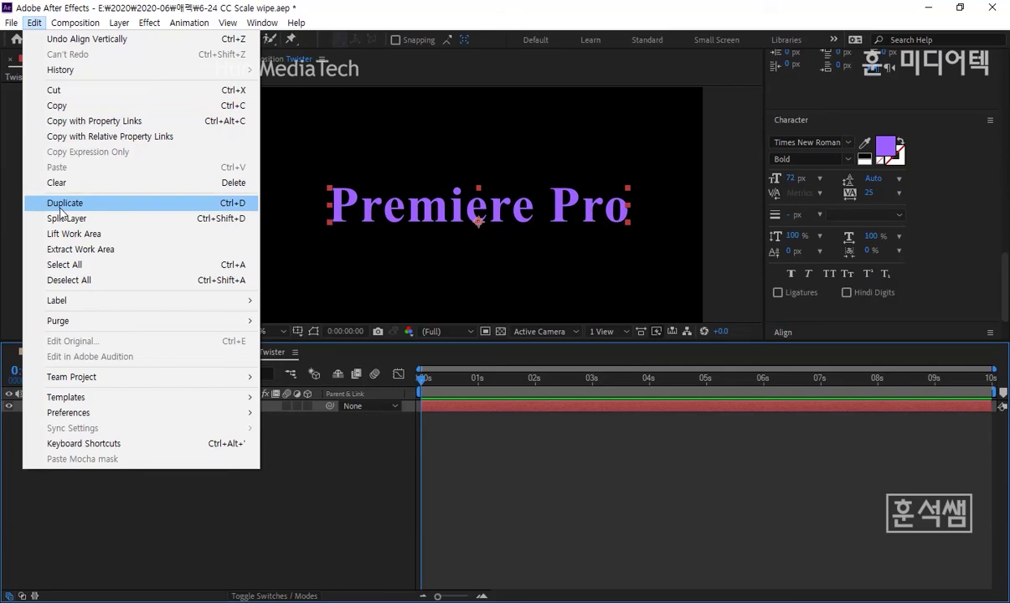
left_click(61, 204)
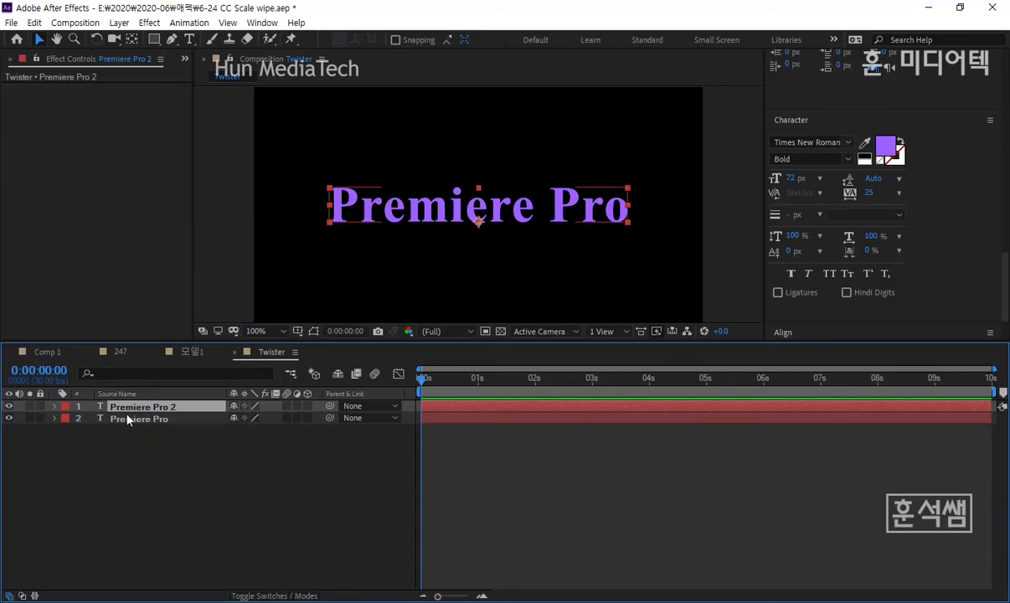
left_click(8, 419)
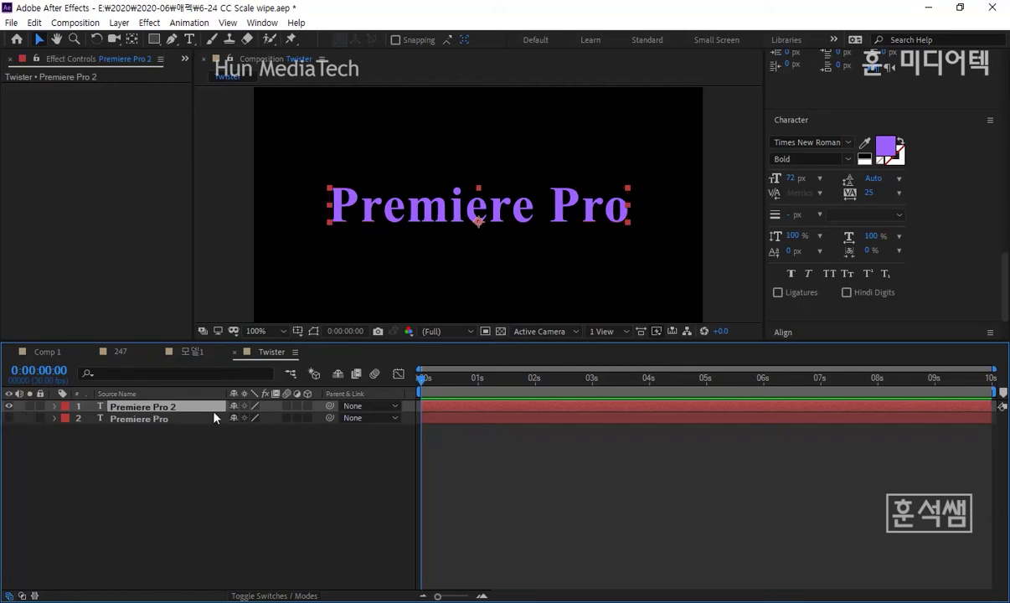
Step: Change the top copy's text to 'After Effects' in magenta EB62FF
double_click(456, 217)
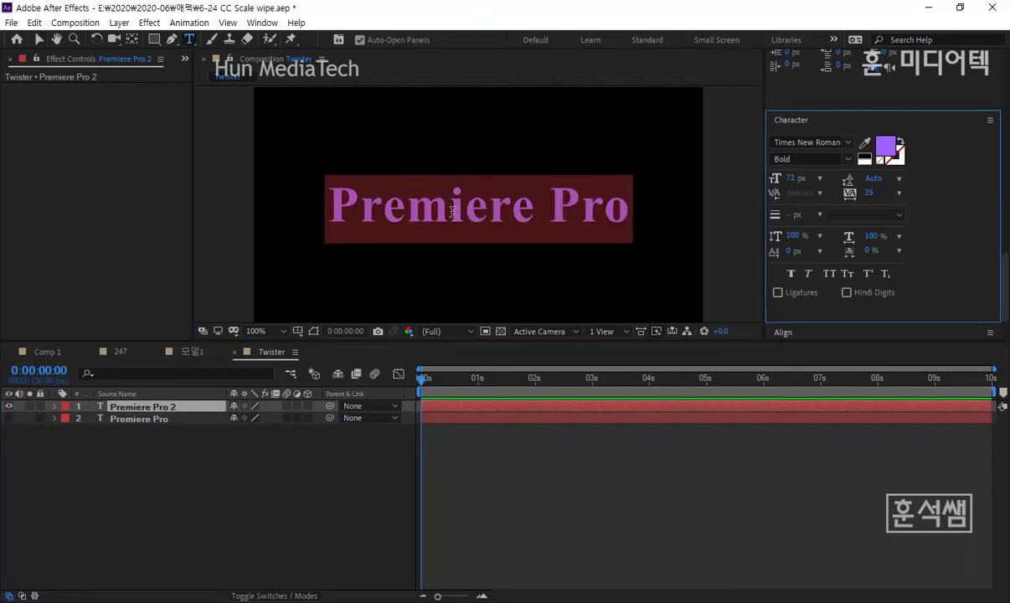
type("Afte")
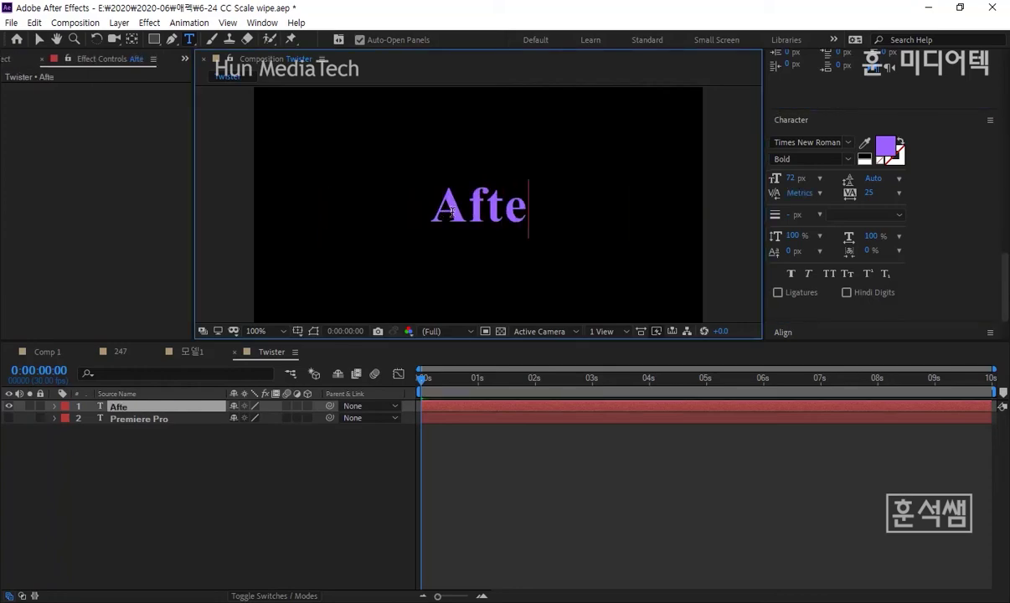
type("r Effect")
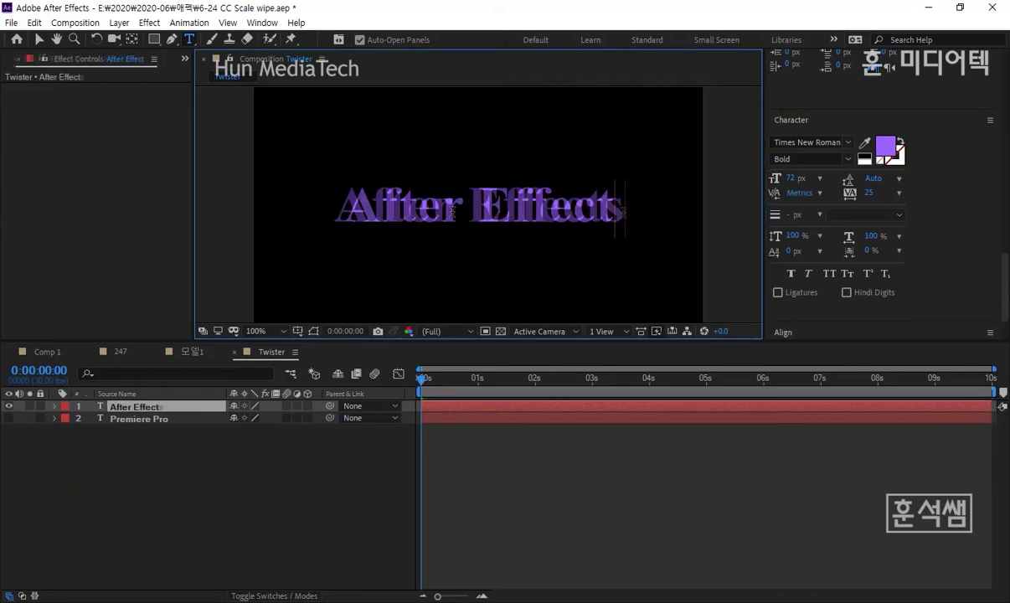
type("s")
key("ctrl+a")
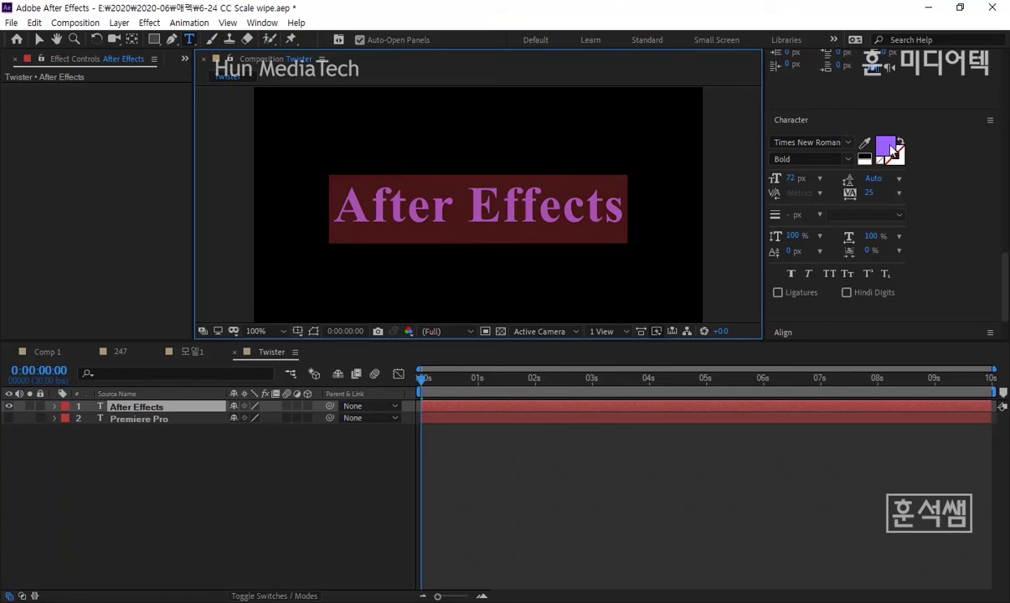
left_click(885, 146)
left_click_drag(409, 319, 408, 308)
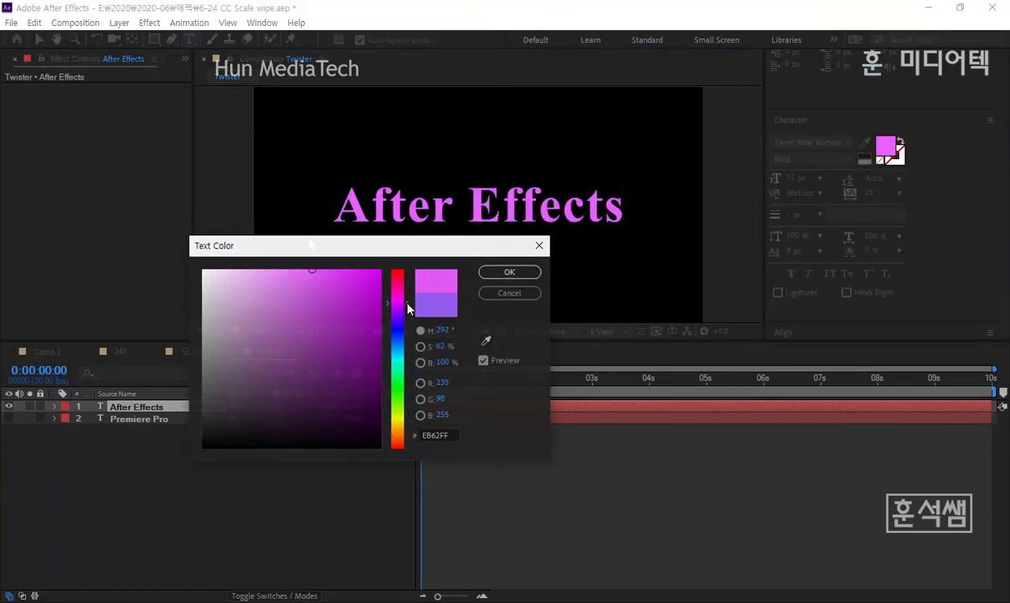
left_click(509, 272)
Step: Centre the After Effects text horizontally and vertically in the frame
left_click_drag(594, 341, 597, 417)
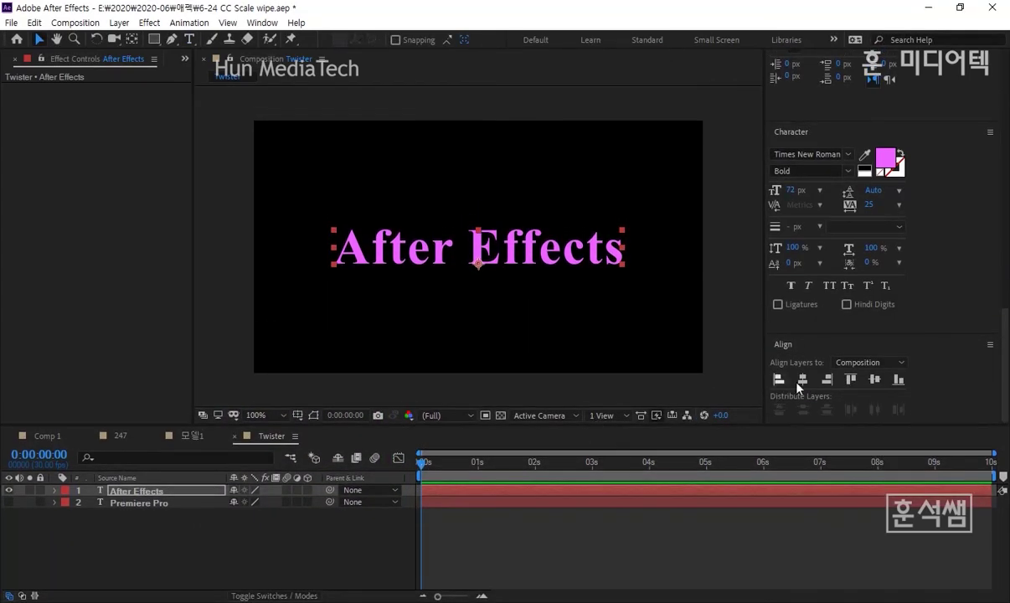
left_click(802, 379)
left_click(870, 380)
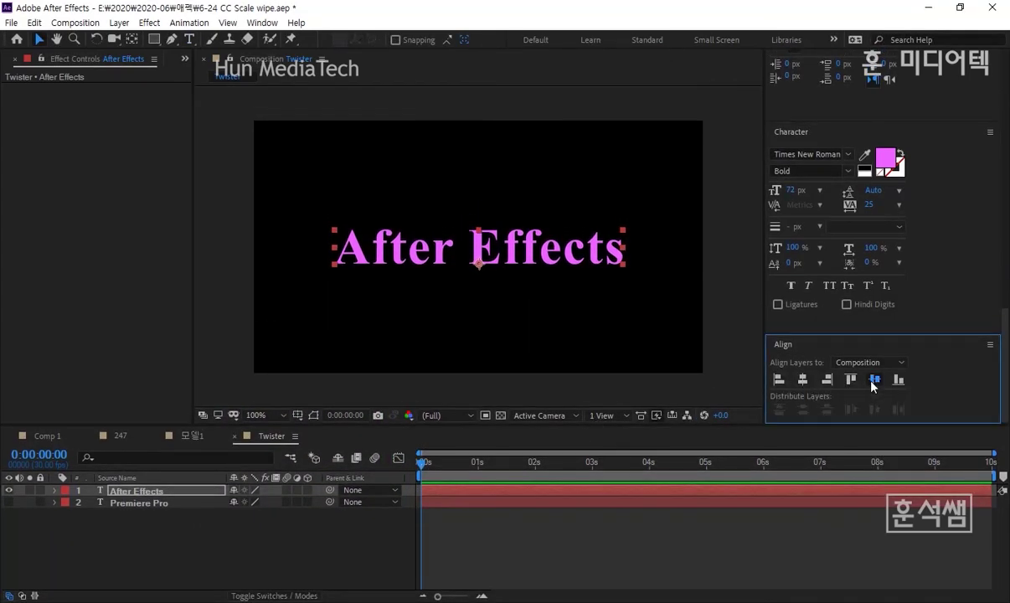
left_click(803, 380)
Step: Apply CC Twister from Effects & Presets to the After Effects text layer
left_click(262, 23)
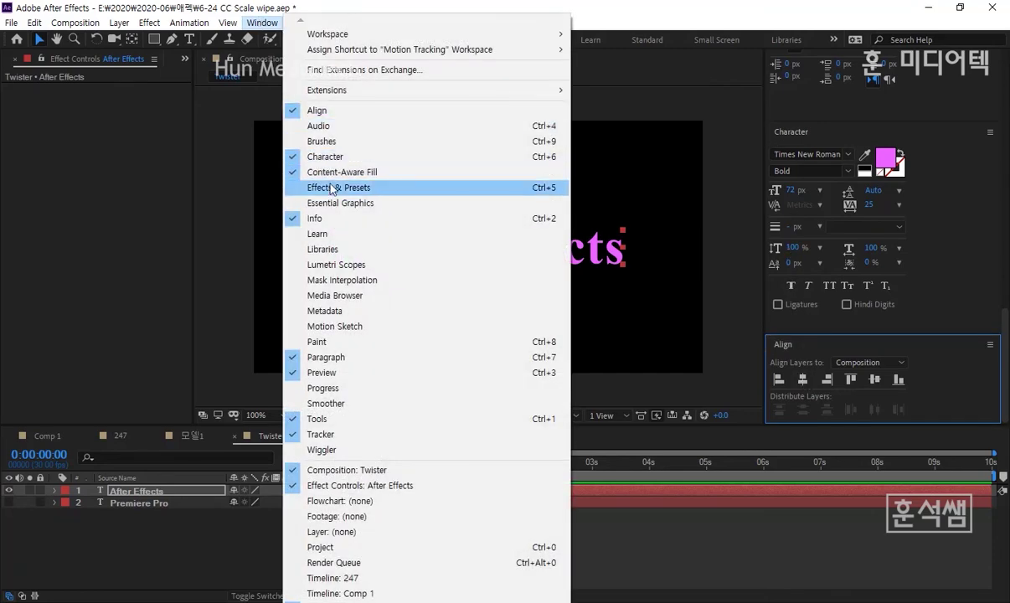
left_click(332, 188)
scroll(854, 284, "down", 5)
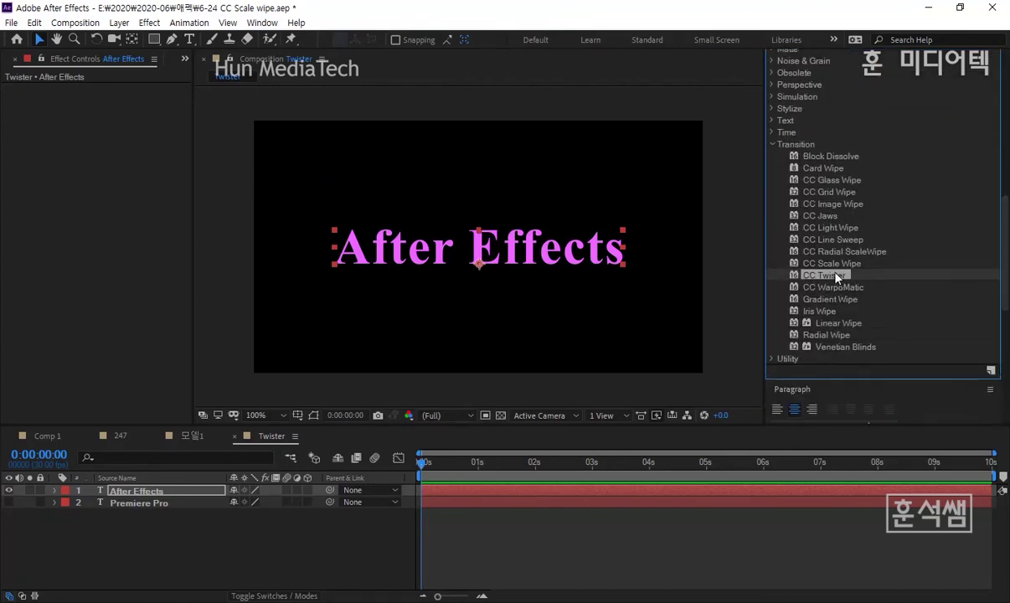
left_click_drag(837, 278, 559, 246)
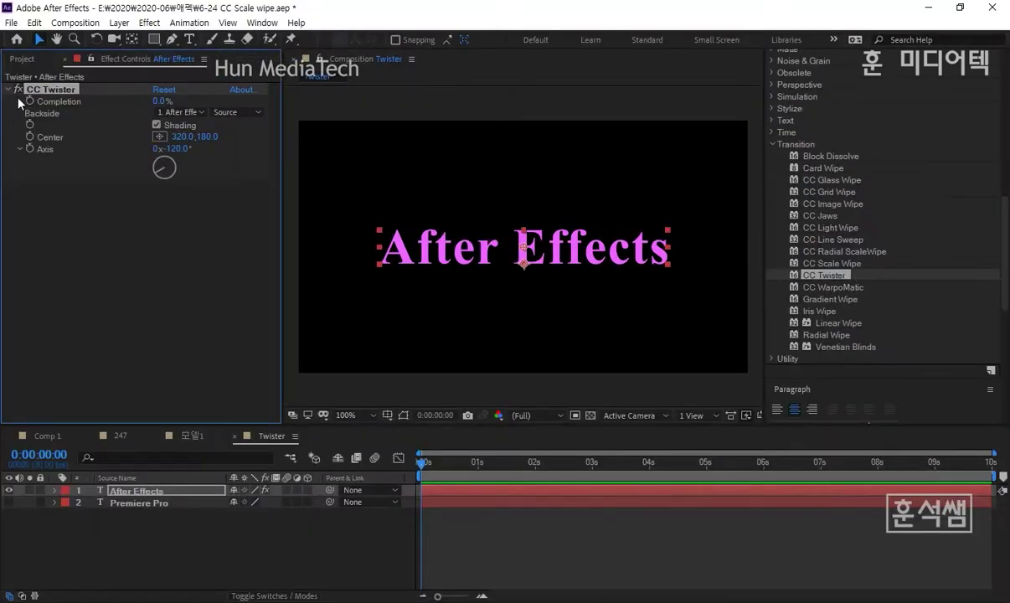
Step: Scrub CC Twister's Completion, leaving it at 34.5%
left_click(20, 101)
mouse_move(48, 122)
left_mouse_down()
mouse_move(136, 118)
mouse_move(37, 97)
left_mouse_up()
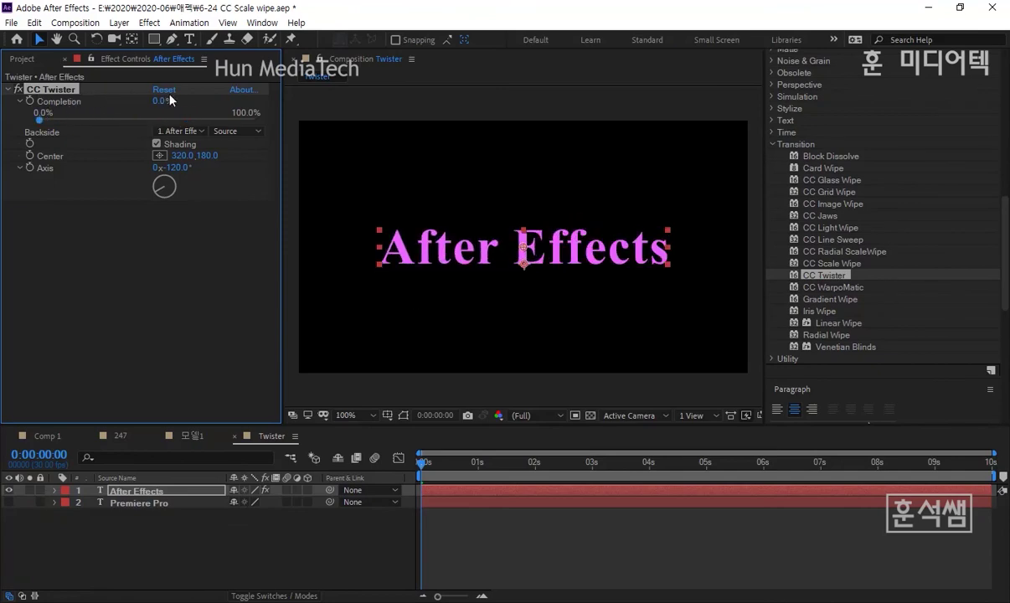
mouse_move(190, 118)
left_mouse_down()
mouse_move(73, 124)
mouse_move(151, 120)
mouse_move(77, 117)
mouse_move(113, 120)
left_mouse_up()
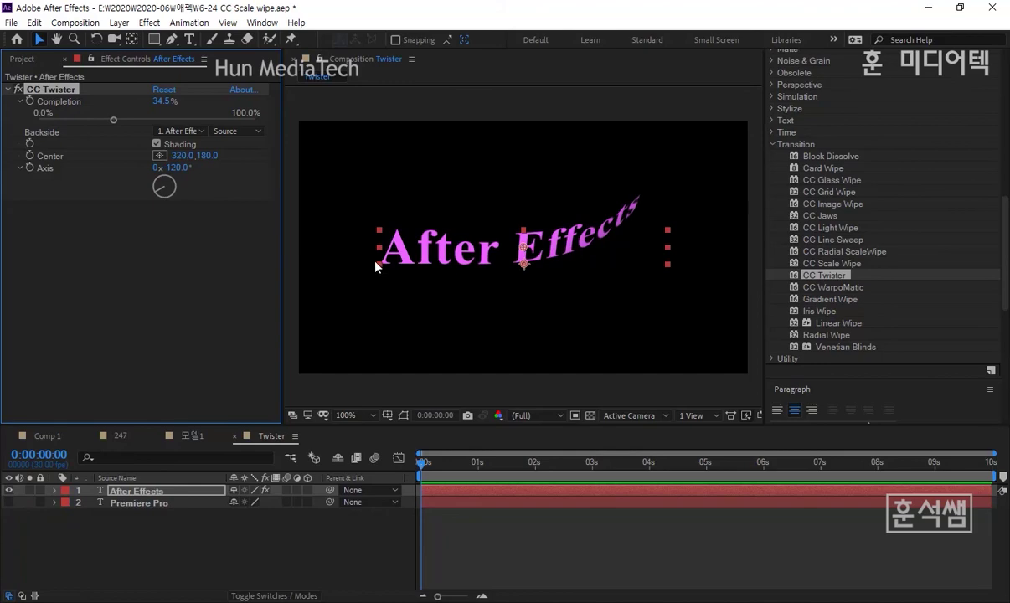
Step: Set CC Twister's Axis to 90°
left_click(175, 167)
type("90")
key("Return")
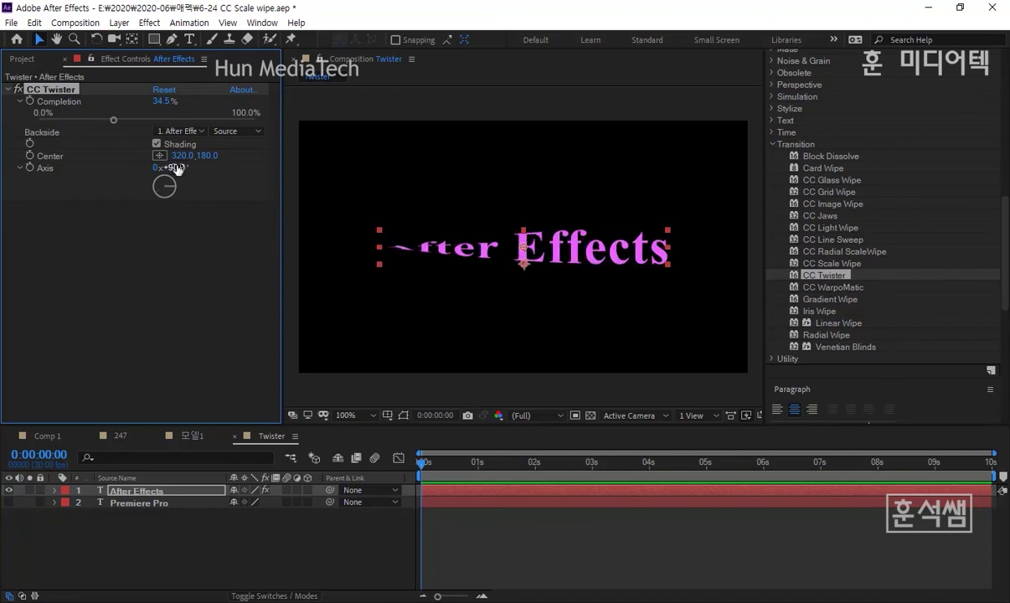
left_click(175, 168)
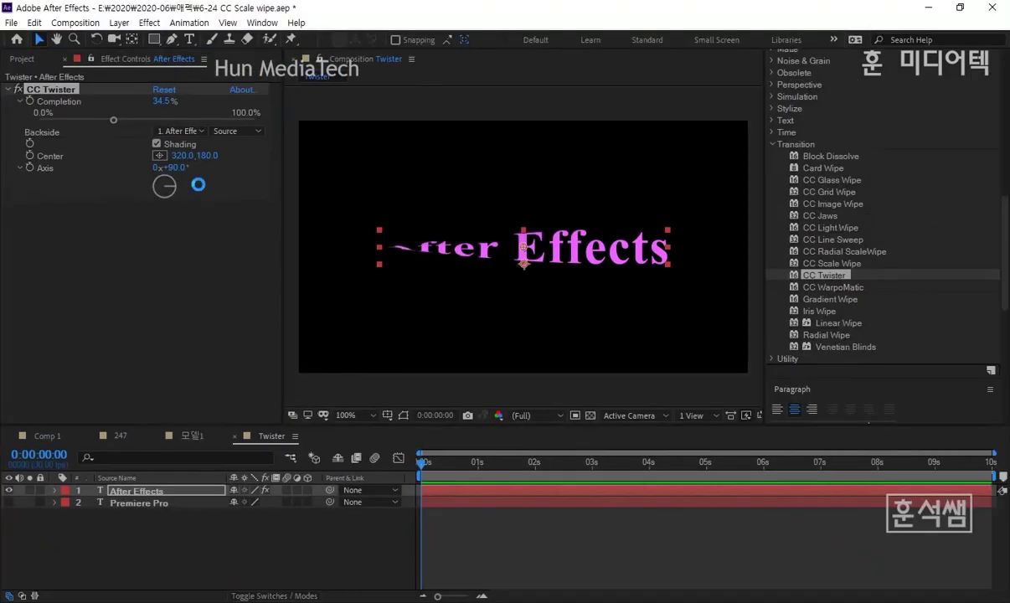
left_click(93, 143)
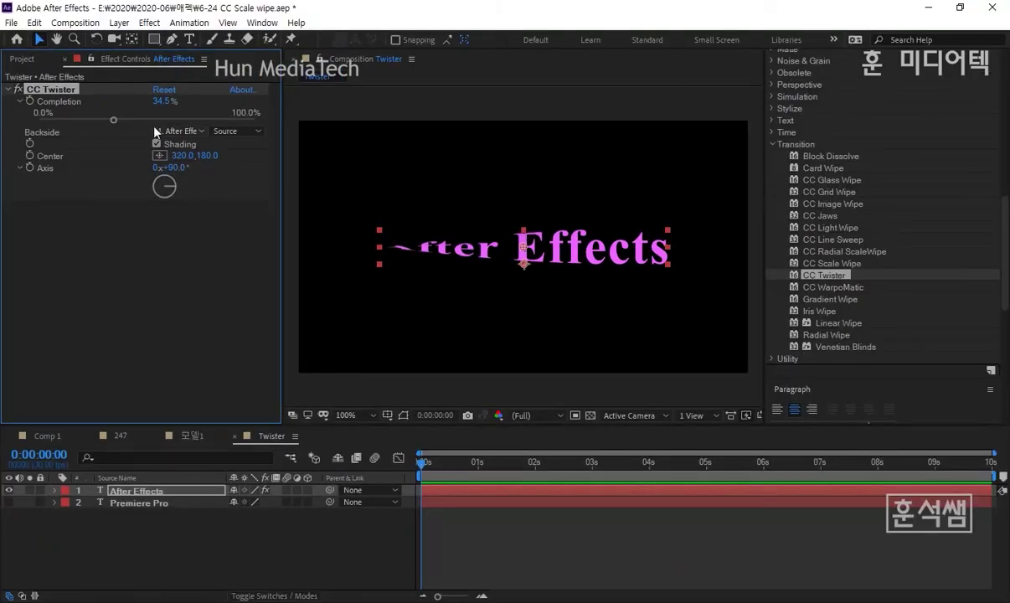
Step: Test the horizontal twist with the Completion slider, returning it to 0%
left_click_drag(113, 120, 39, 118)
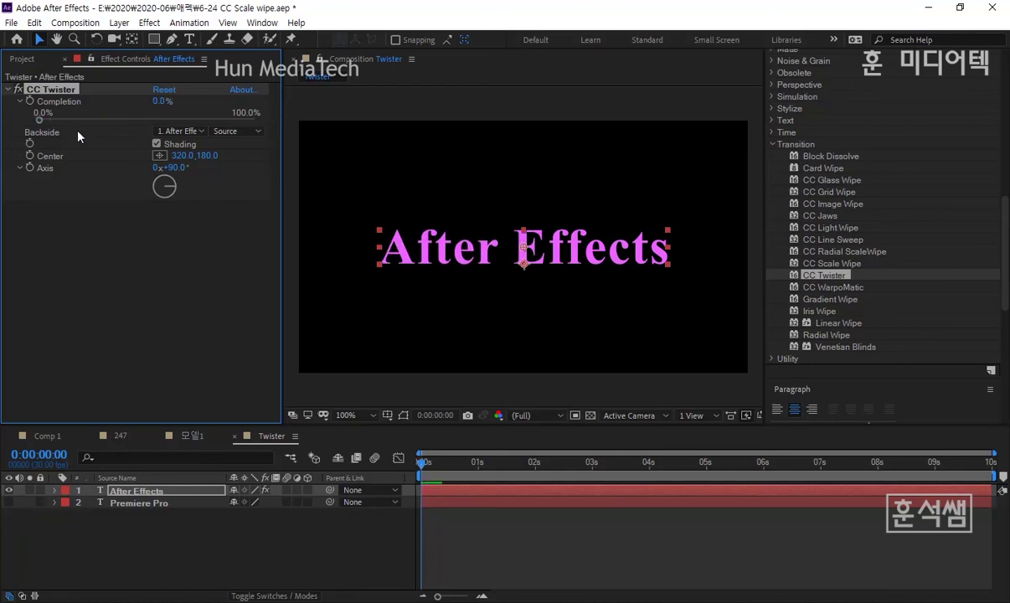
left_click(160, 156)
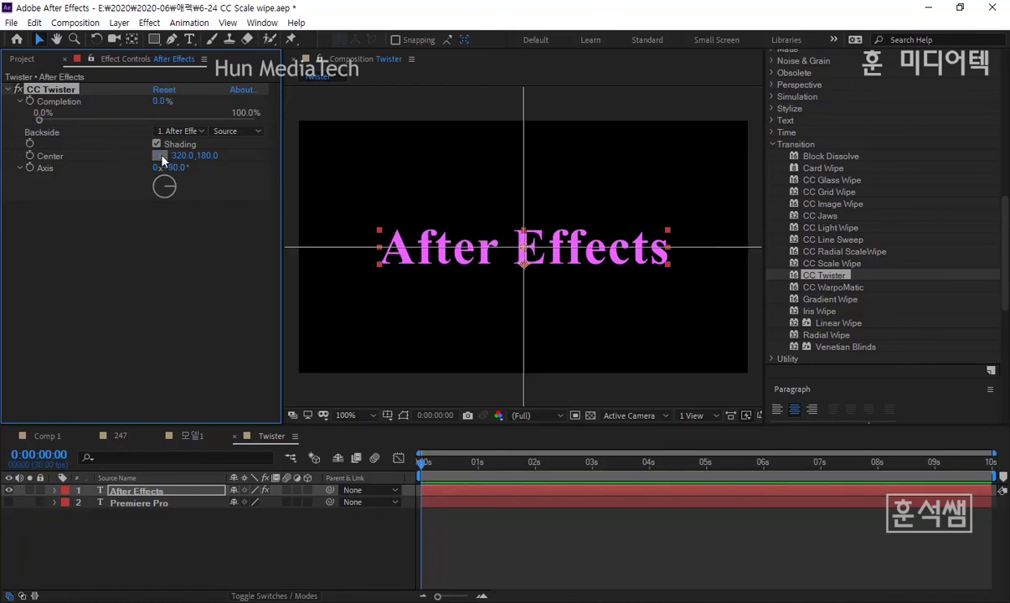
left_click(161, 157)
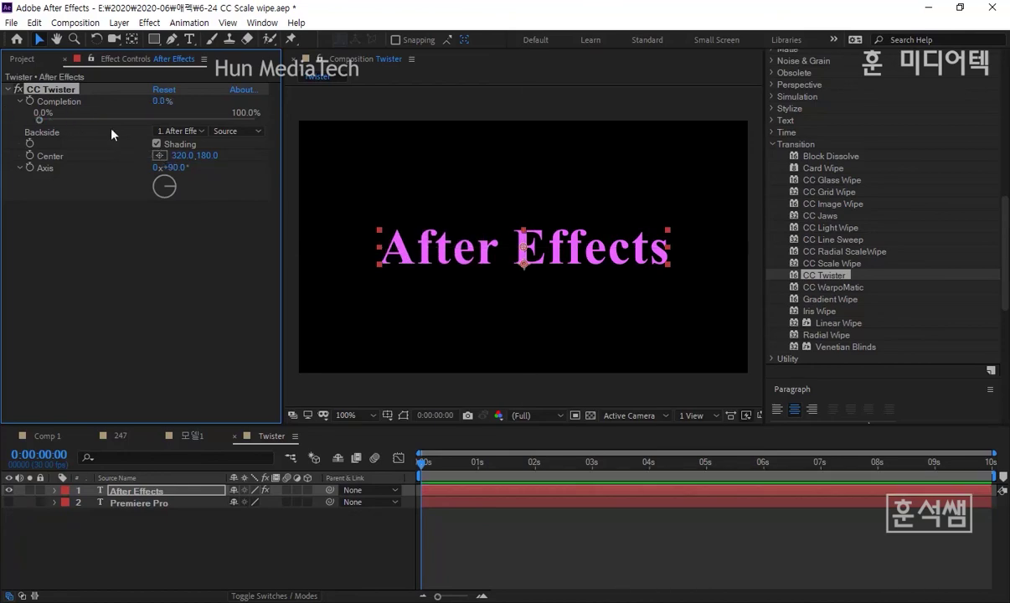
left_click_drag(43, 122, 196, 122)
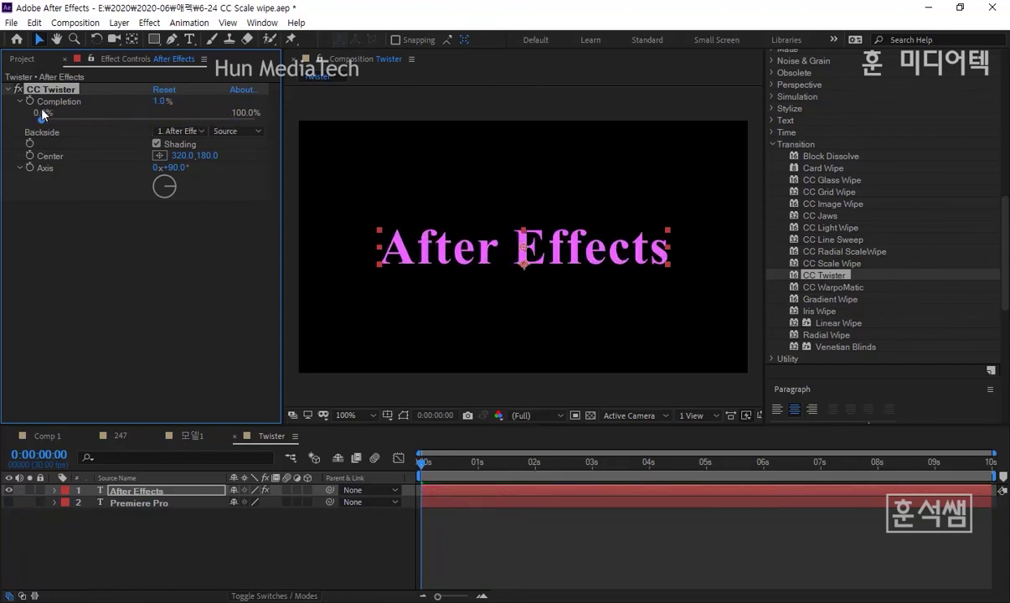
mouse_move(195, 123)
left_mouse_down()
mouse_move(156, 130)
mouse_move(30, 120)
left_mouse_up()
left_click_drag(131, 426, 134, 386)
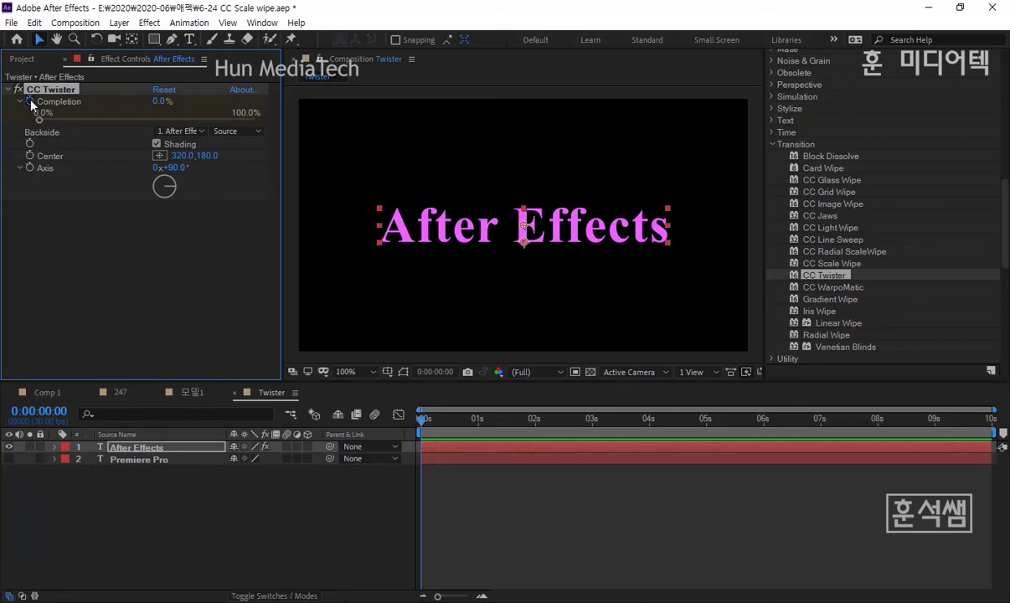
Step: Keyframe CC Twister Completion at 100% at 2:00 and save the project
left_click(43, 409)
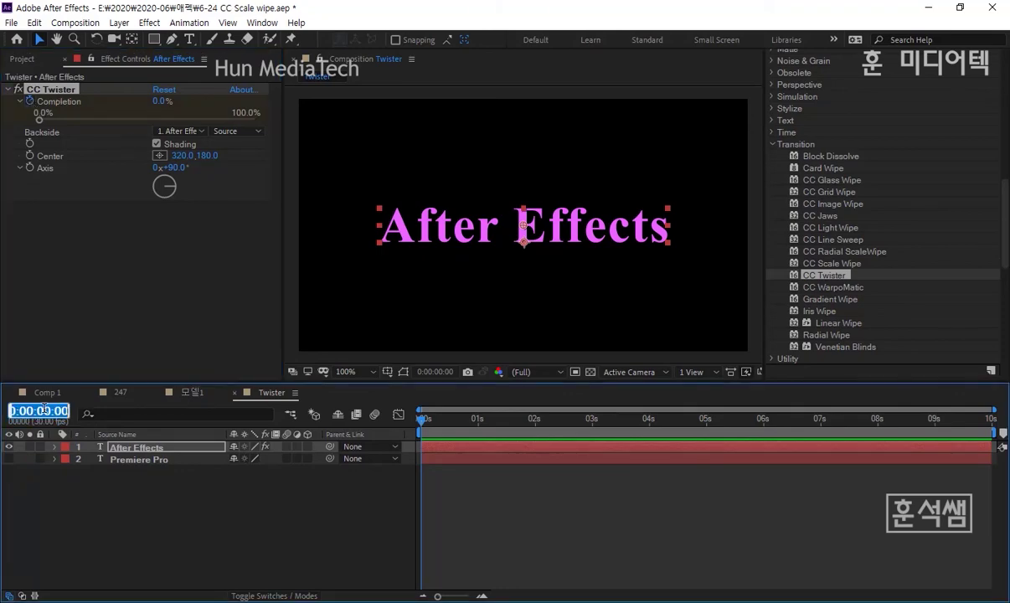
type("2:00")
key("Return")
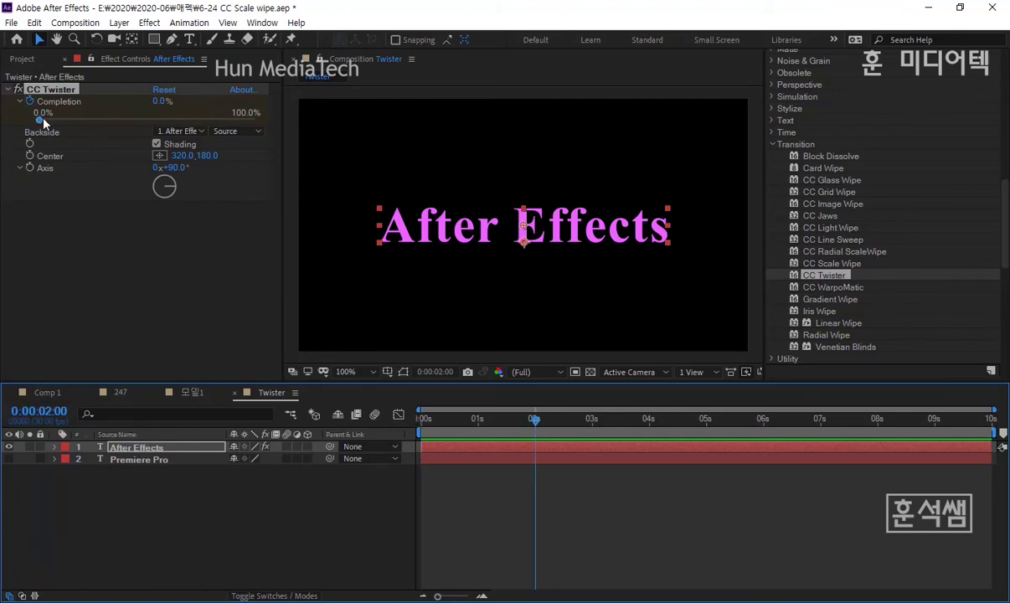
left_click_drag(40, 120, 254, 120)
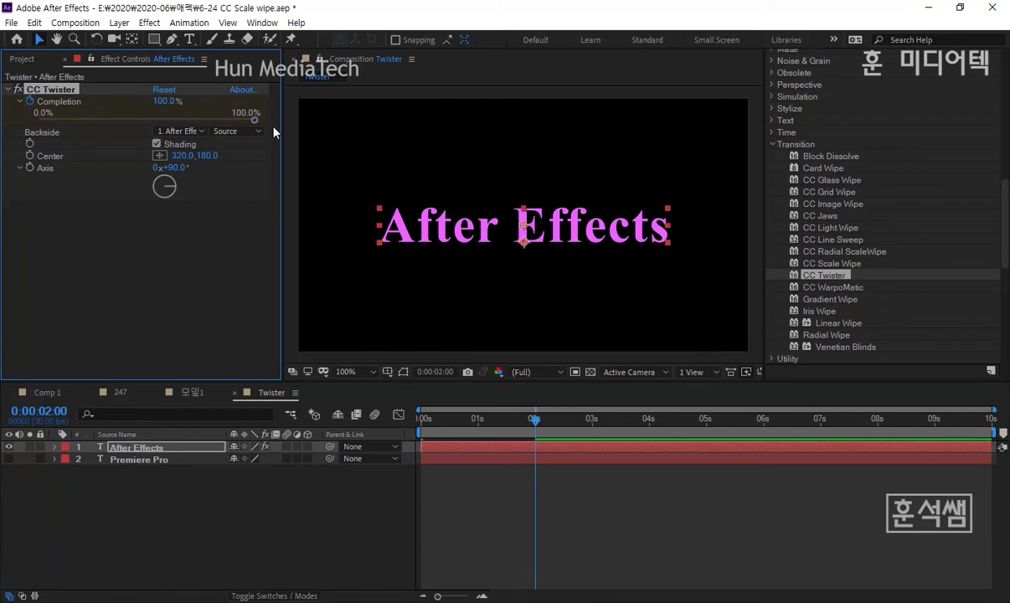
key("ctrl+s")
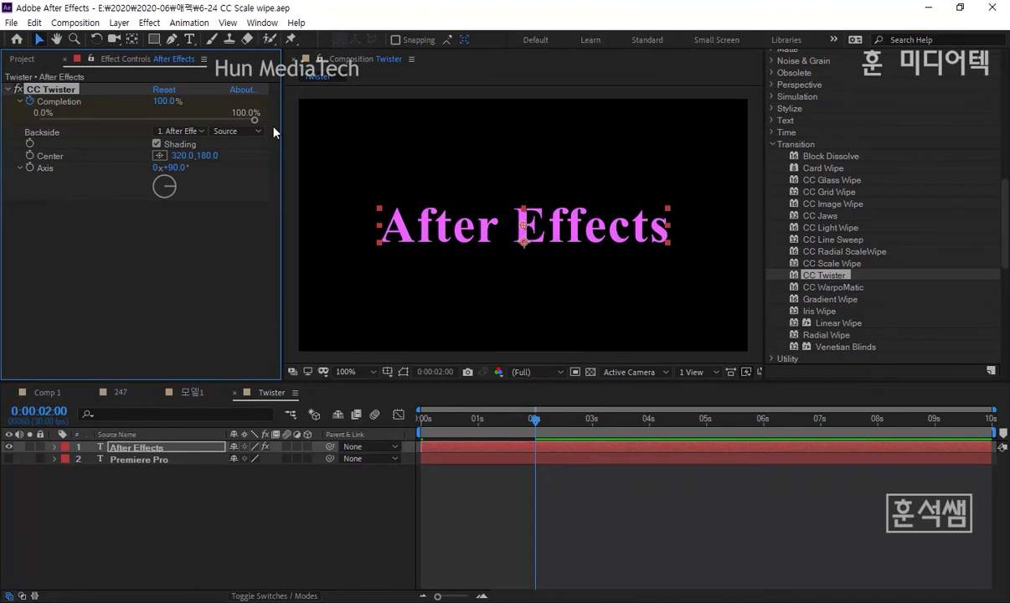
Step: Preview the twist animation from the start of the composition, twice
key("Home")
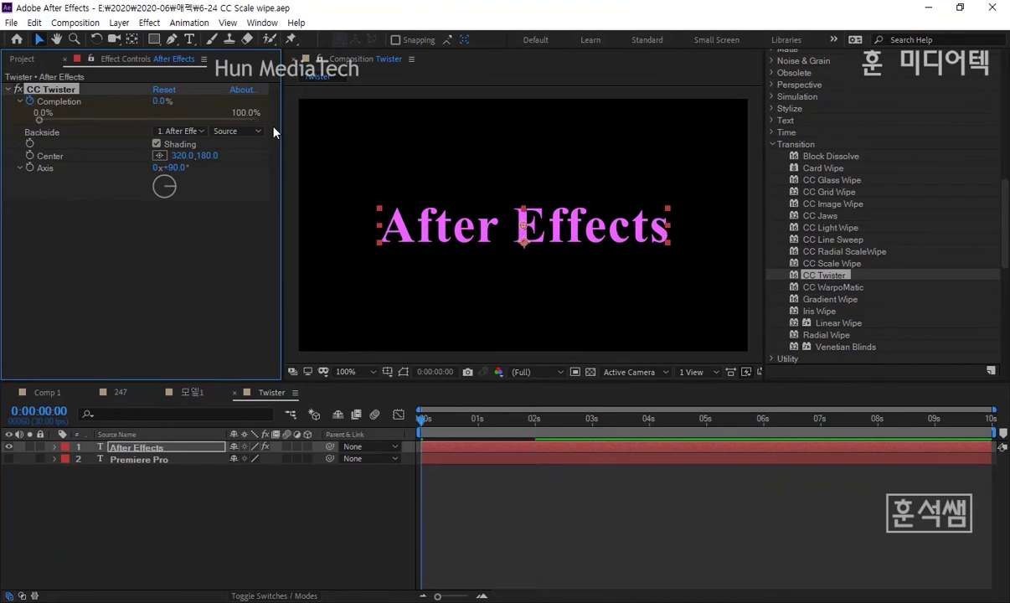
key("space")
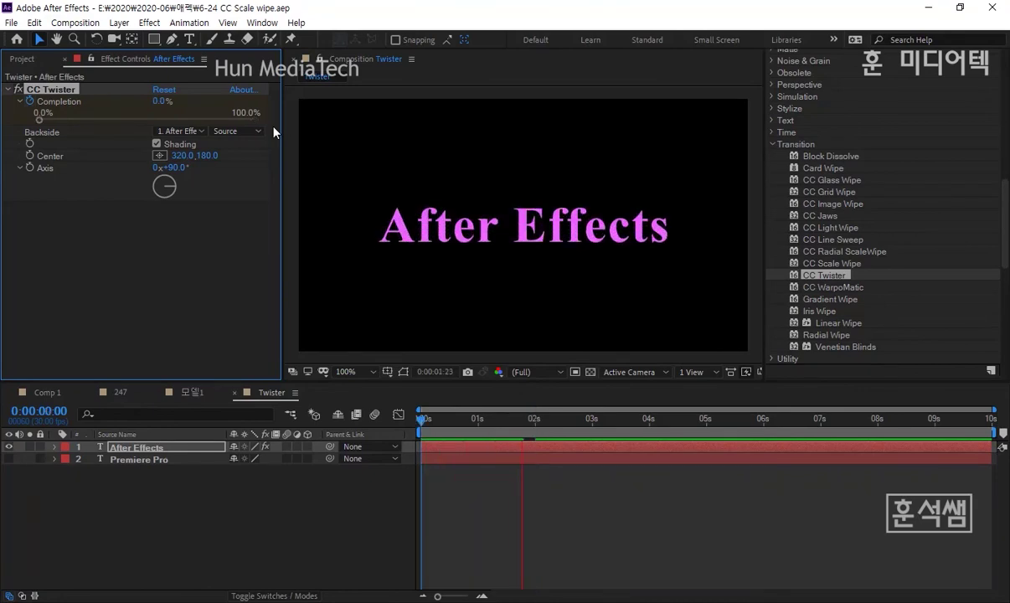
key("space")
key("Home")
key("space")
key("space")
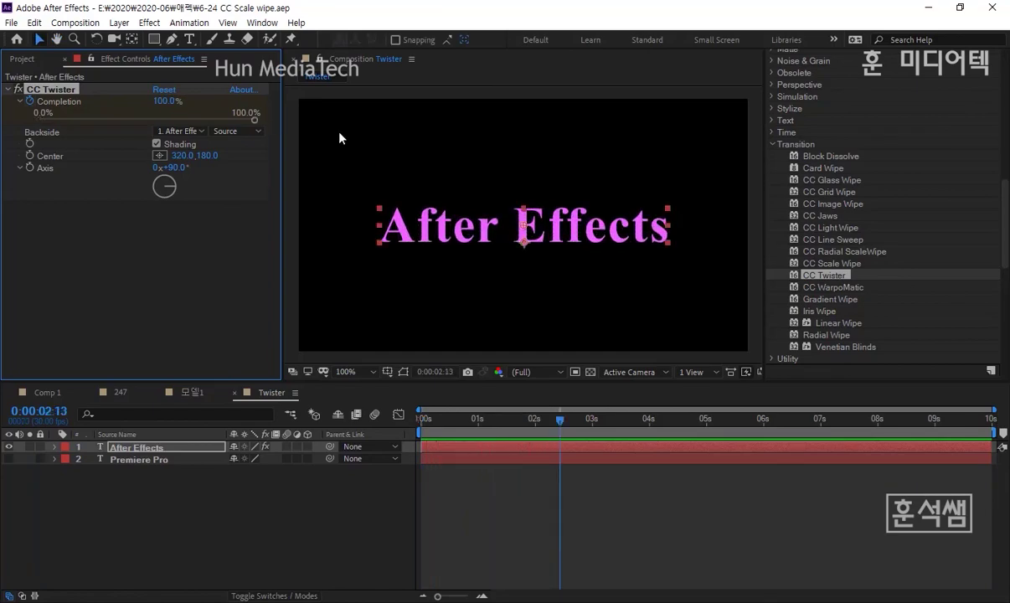
Step: Move the Twister timeline to 1:08, where the text is mid-twist, and access the Backside setting
left_click(266, 392)
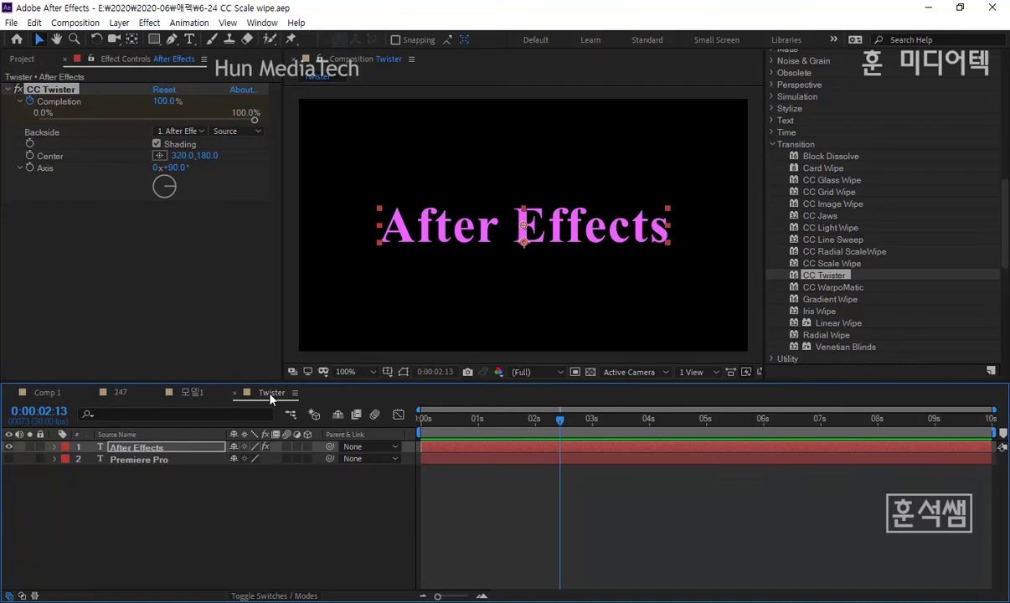
left_click(493, 420)
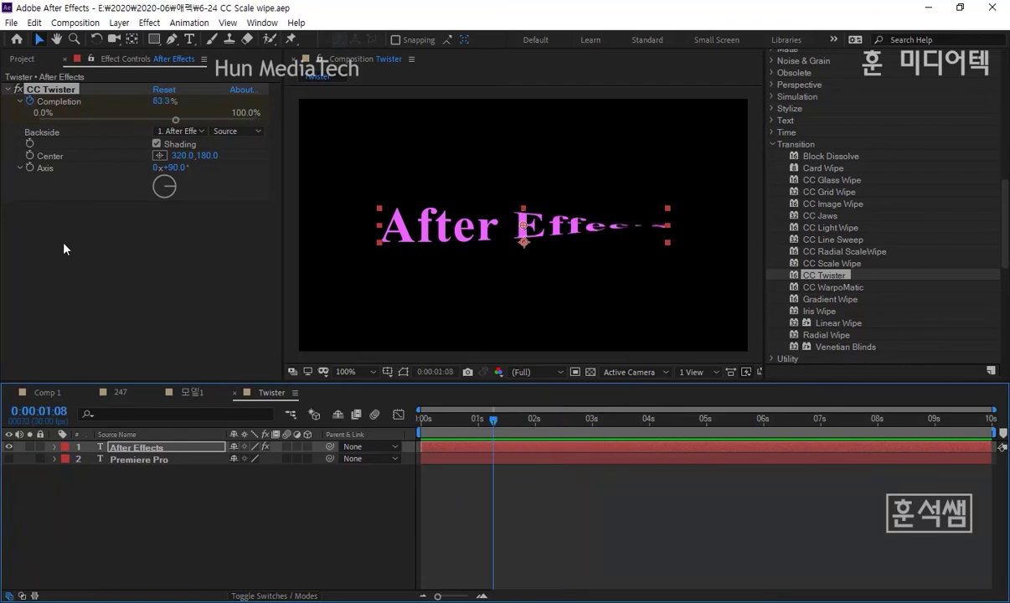
left_click(188, 131)
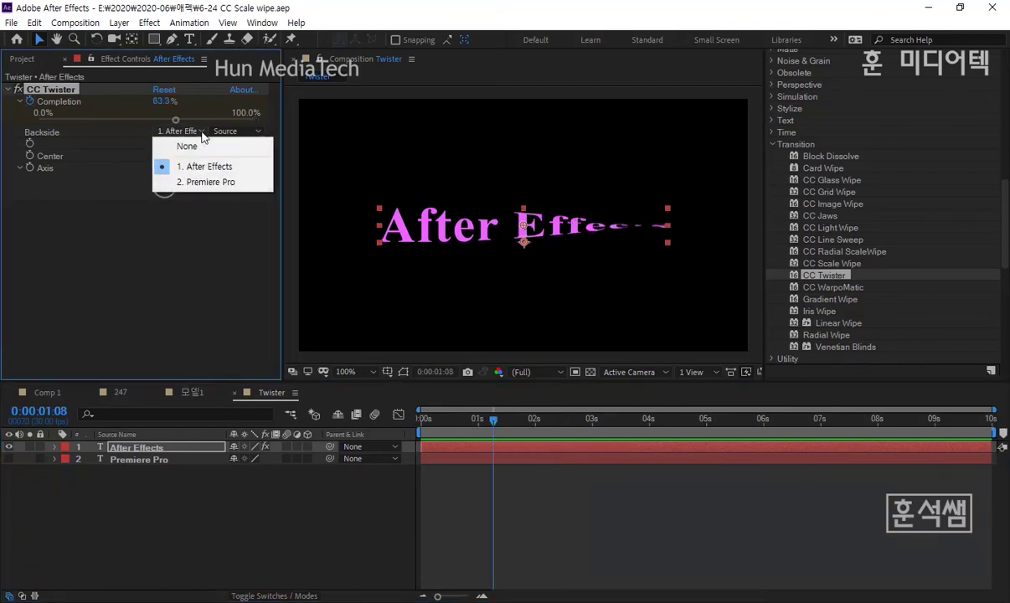
Step: Set CC Twister's Backside to '2. Premiere Pro', then preview and scrub the twist
left_click(209, 181)
key("Home")
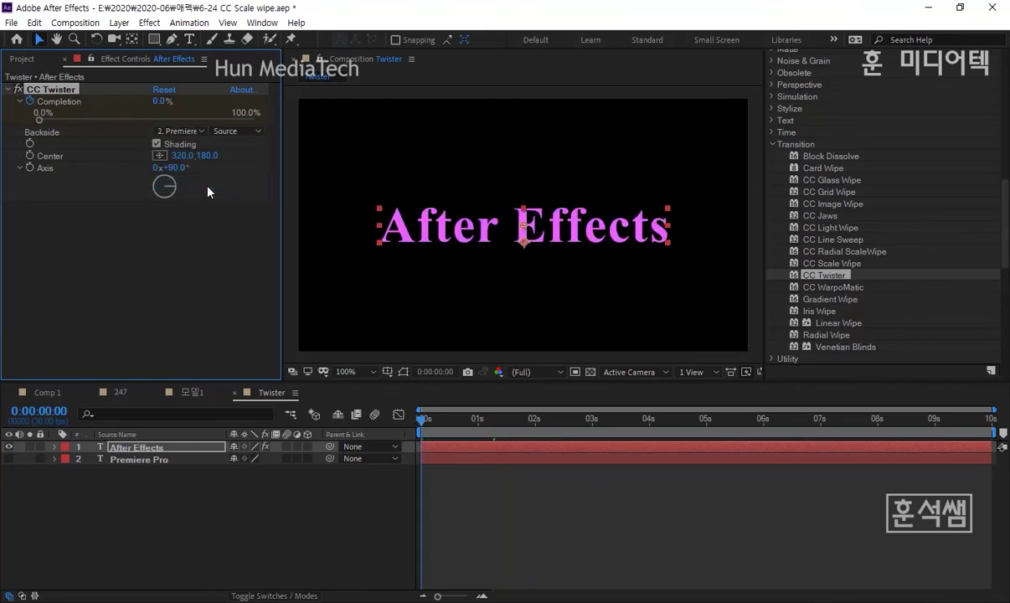
key("space")
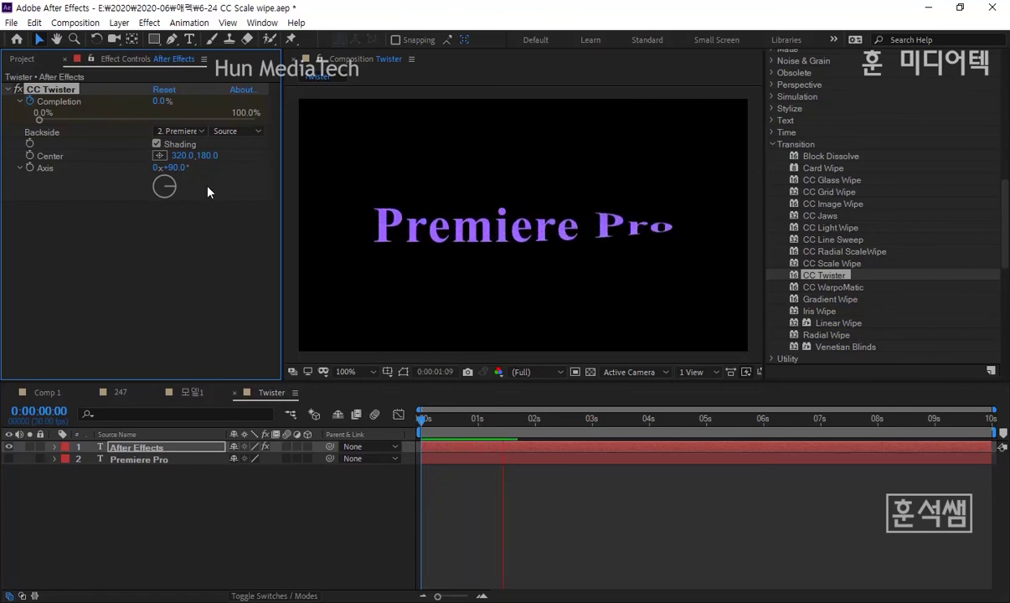
key("space")
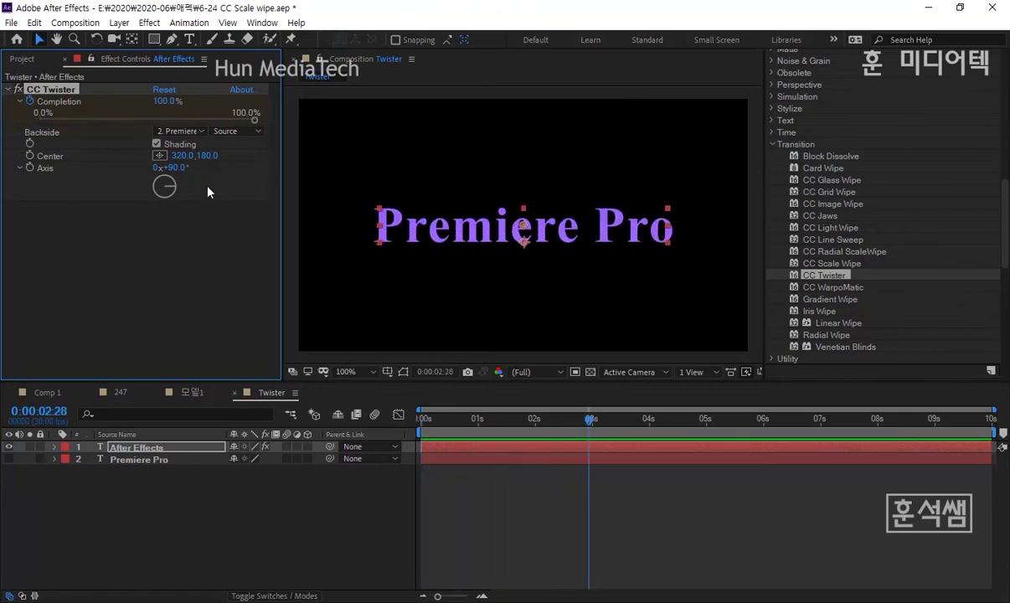
mouse_move(425, 418)
left_mouse_down()
mouse_move(520, 421)
mouse_move(486, 419)
left_mouse_up()
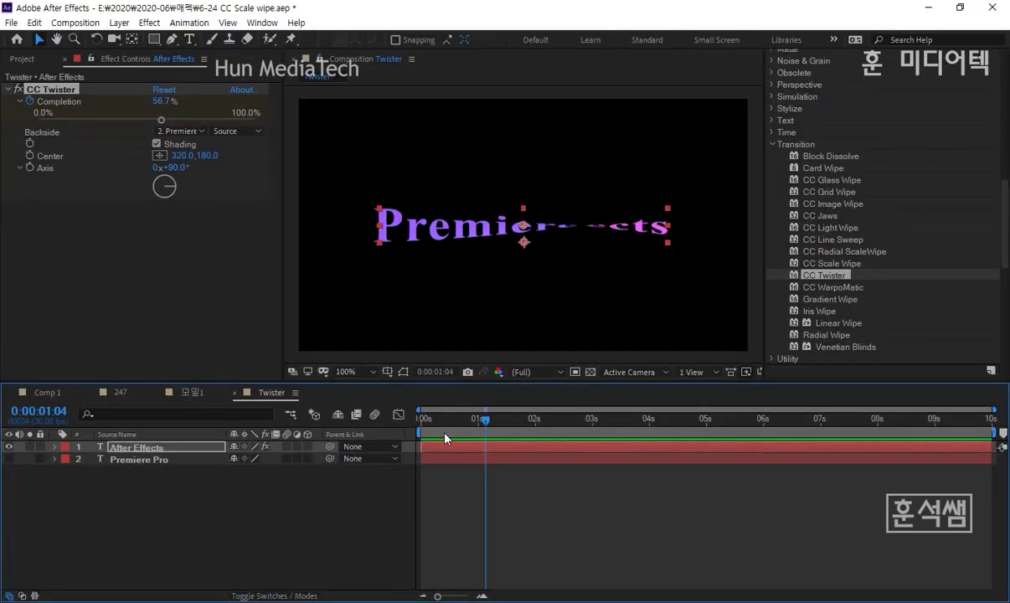
left_click_drag(444, 418, 422, 418)
left_click(178, 132)
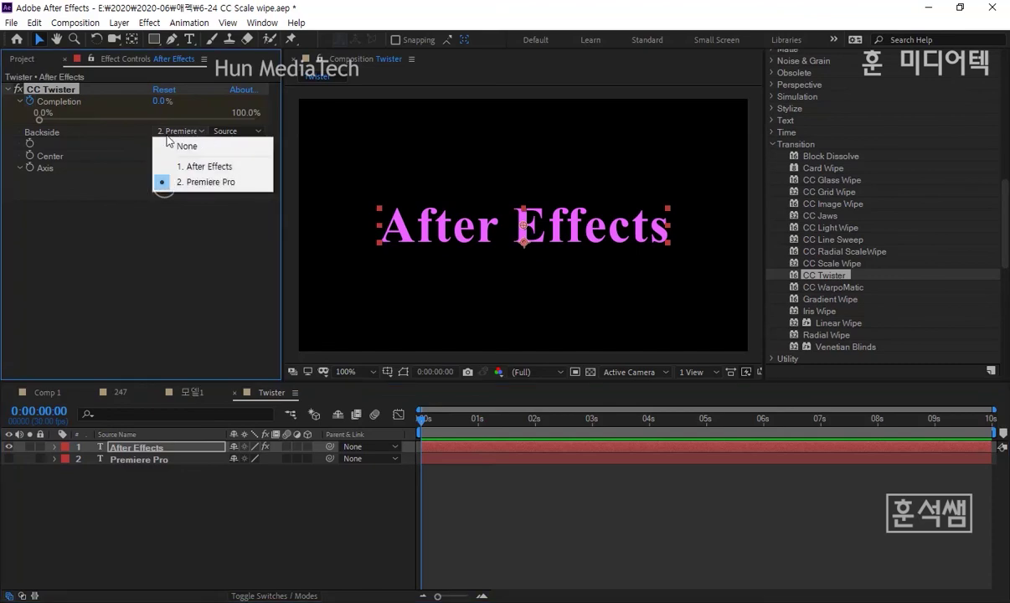
left_click(120, 264)
key("space")
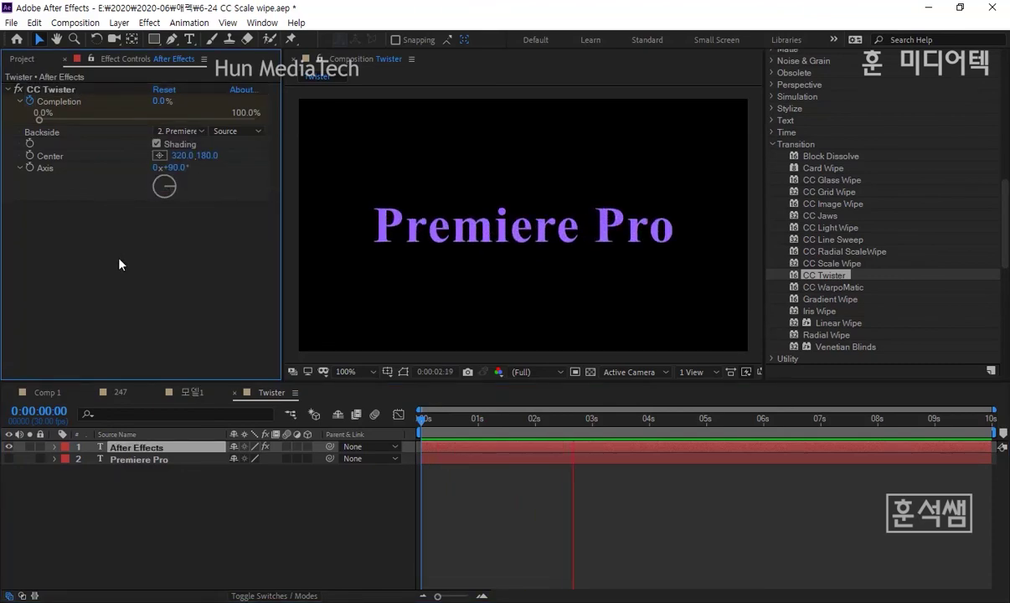
key("space")
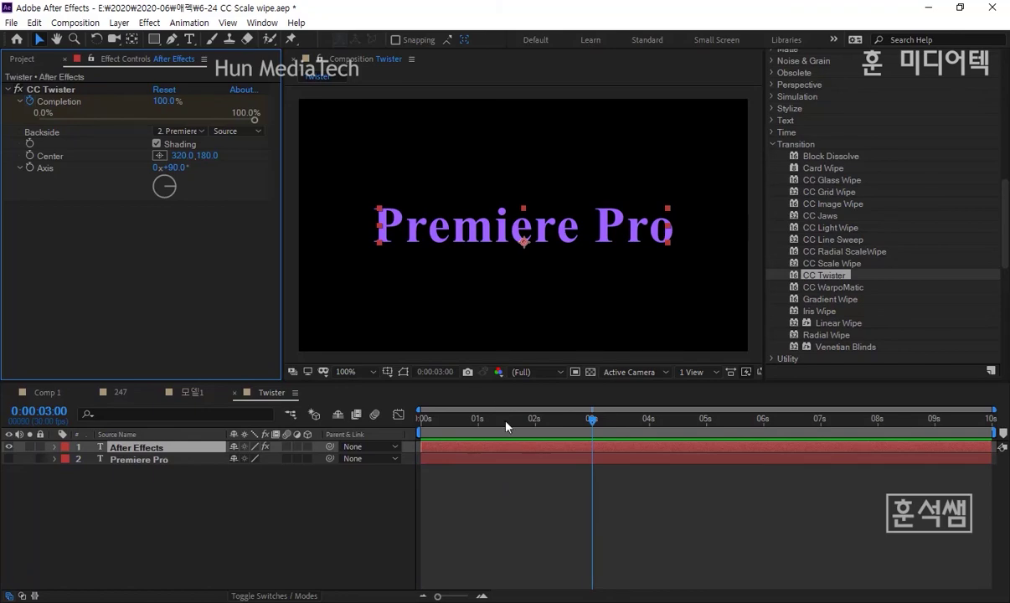
left_click_drag(505, 426, 421, 410)
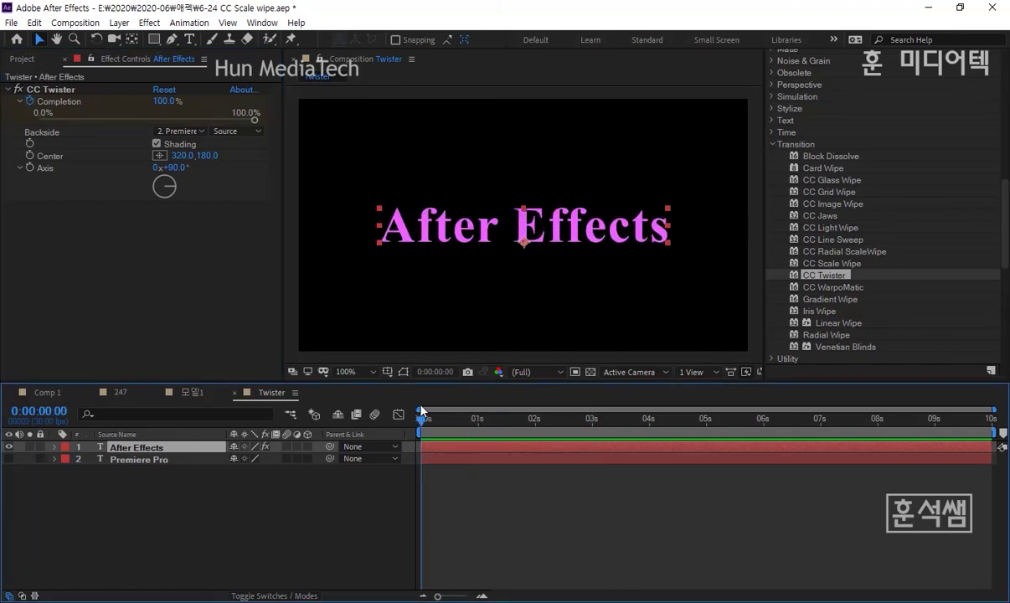
key("space")
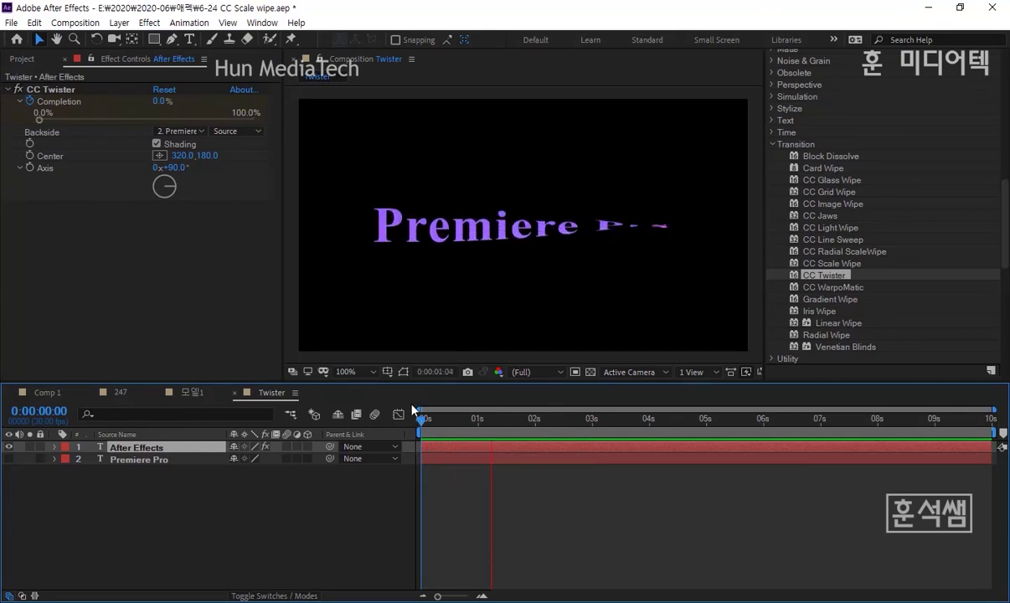
key("space")
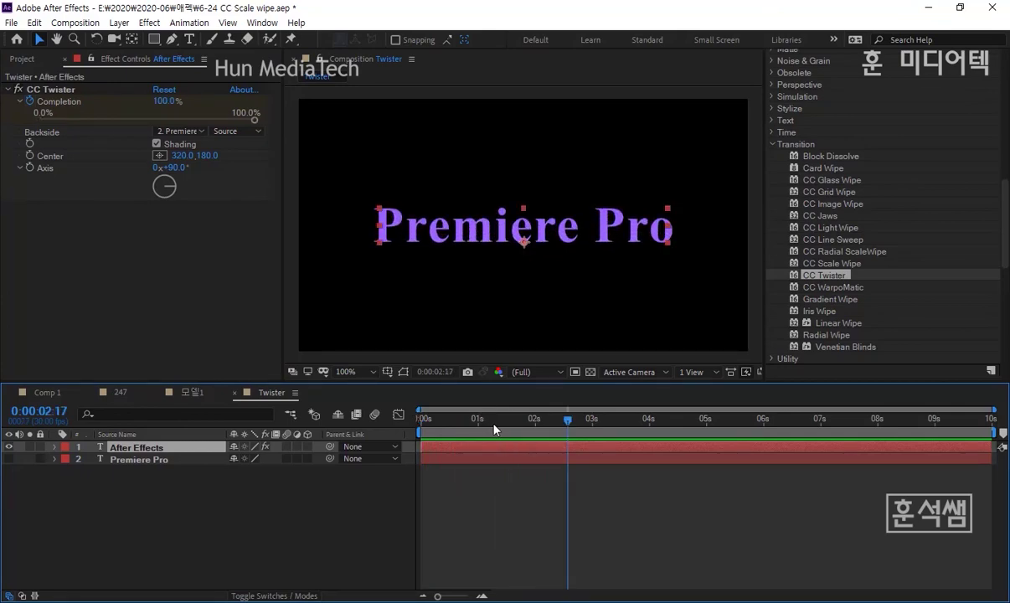
left_click_drag(493, 429, 502, 428)
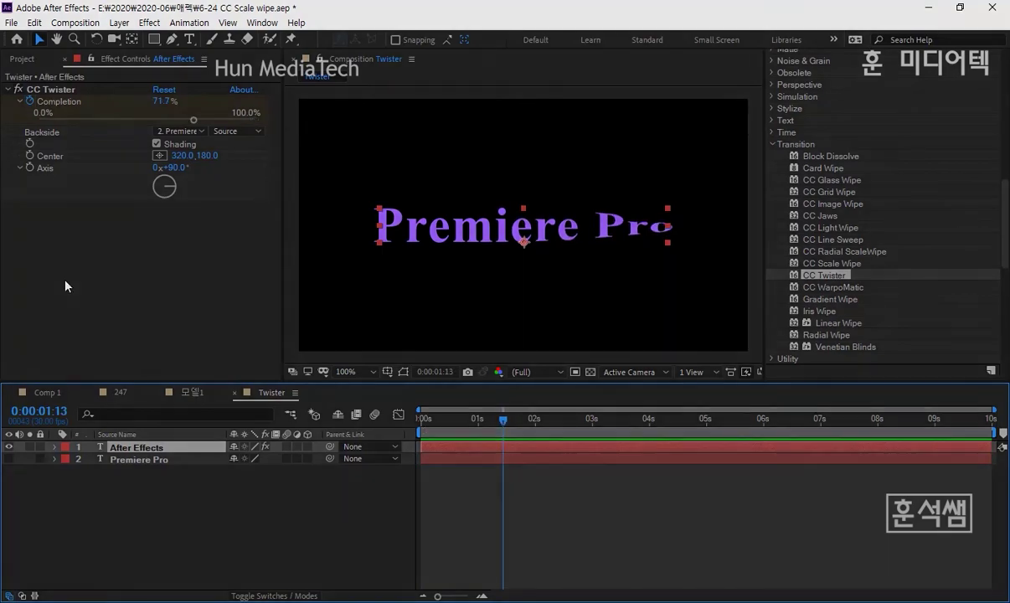